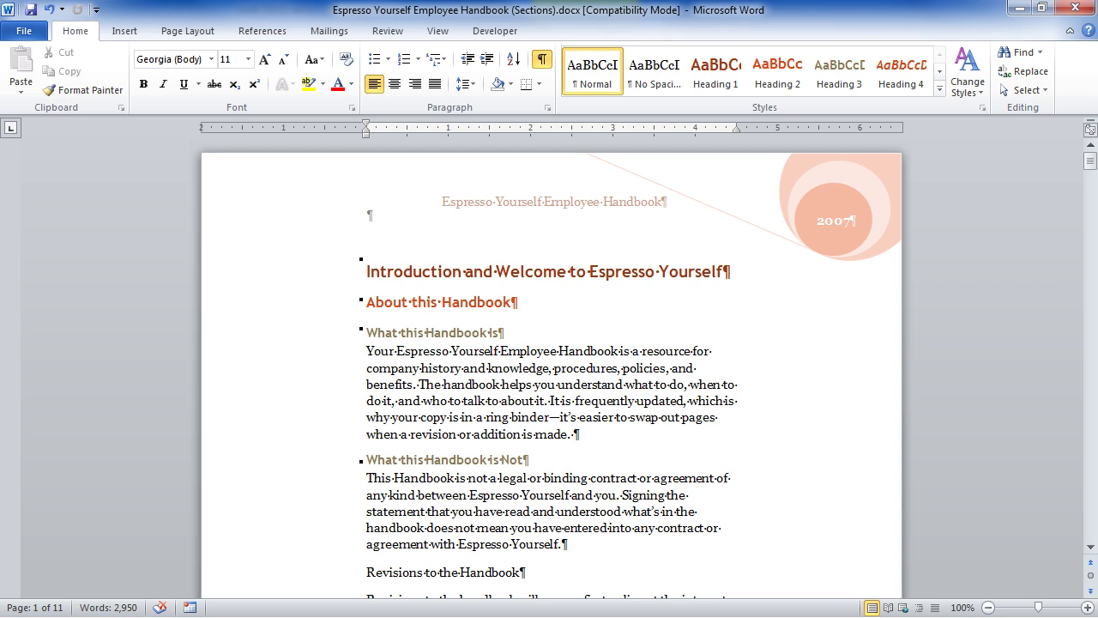
Step: Remove the existing footer and header from the employee handbook
{"action": "scroll", "coordinate": [551, 369], "scroll_direction": "down", "scroll_amount": 10}
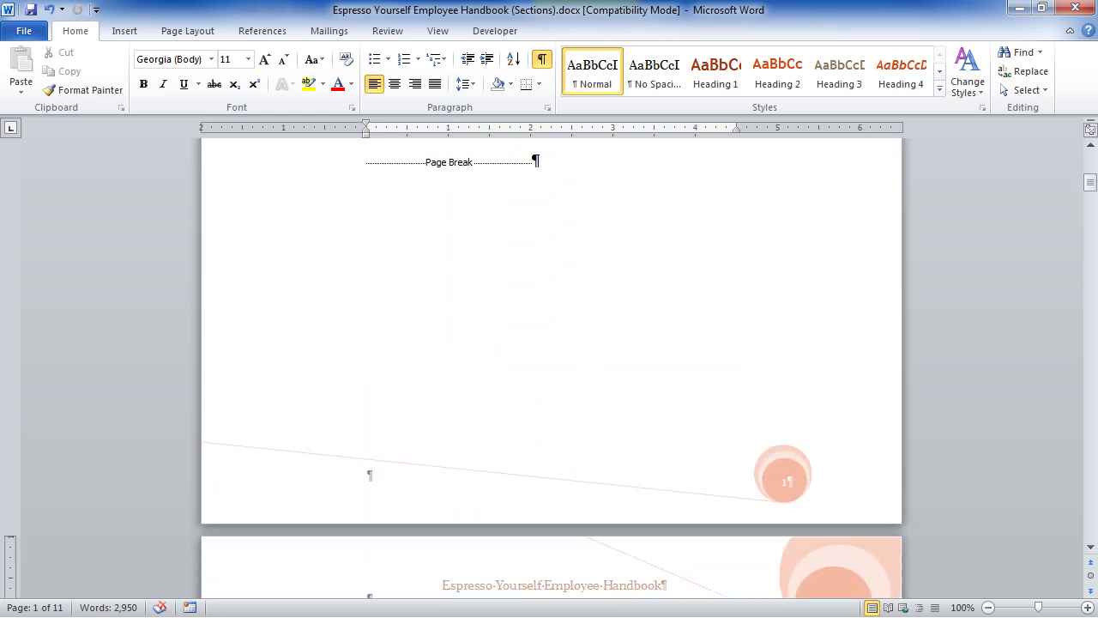
{"action": "scroll", "coordinate": [551, 369], "scroll_direction": "down", "scroll_amount": 5}
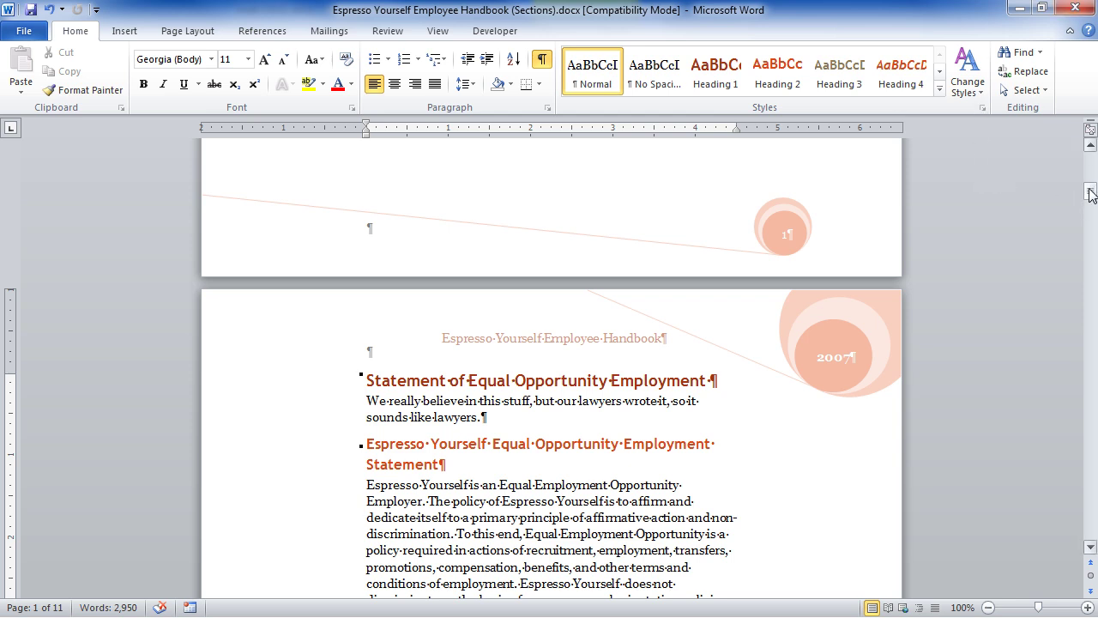
{"action": "left_click_drag", "start_coordinate": [1091, 195], "coordinate": [1091, 161]}
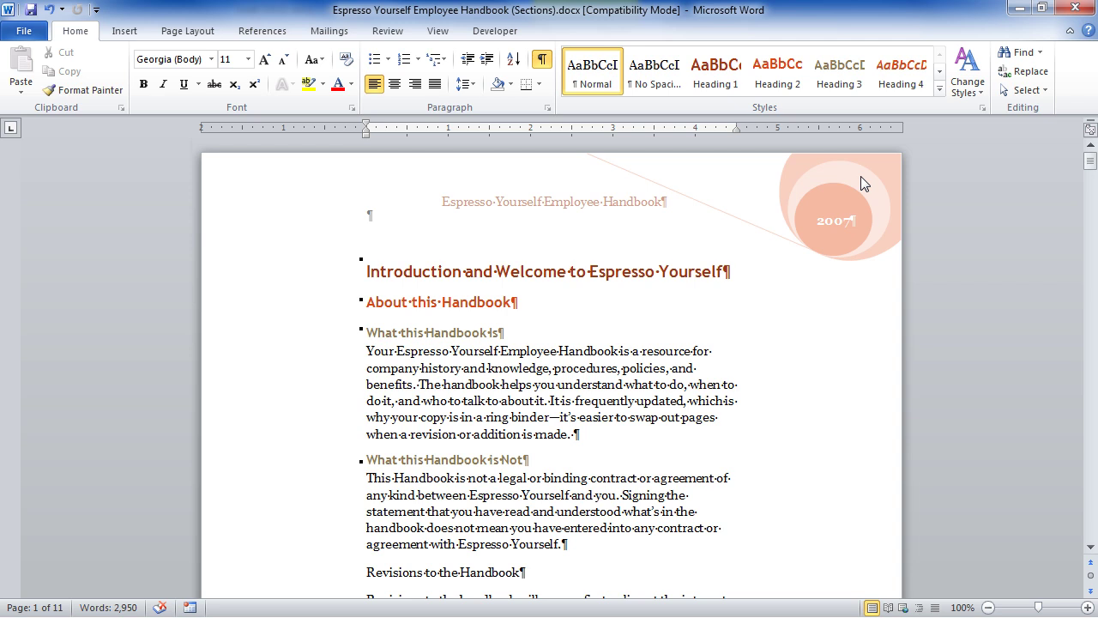
{"action": "left_click", "coordinate": [125, 32]}
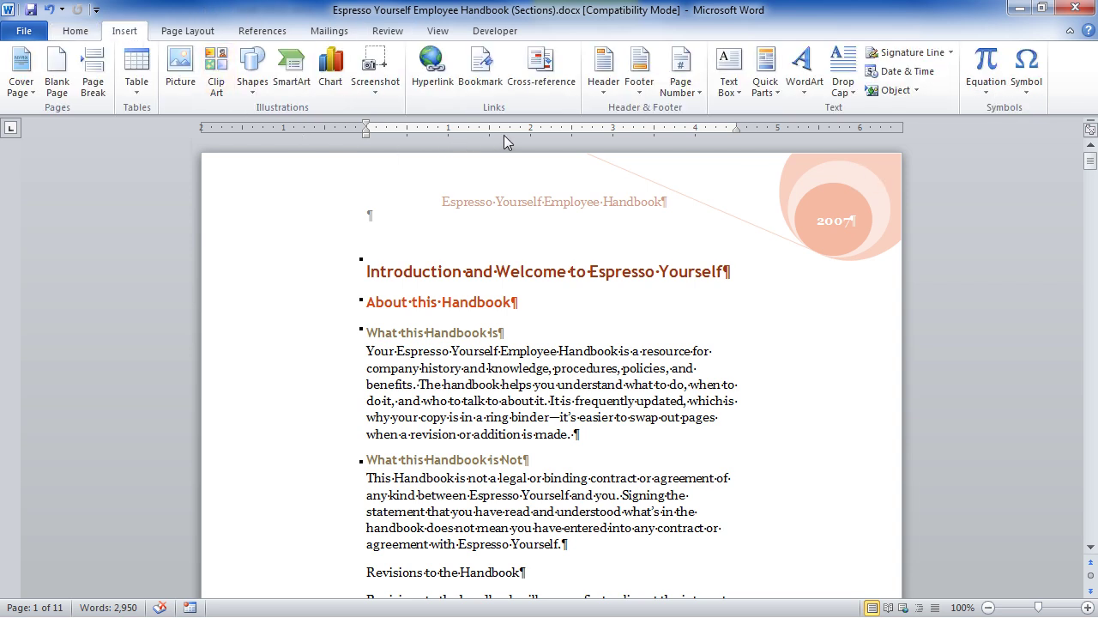
{"action": "left_click", "coordinate": [639, 85]}
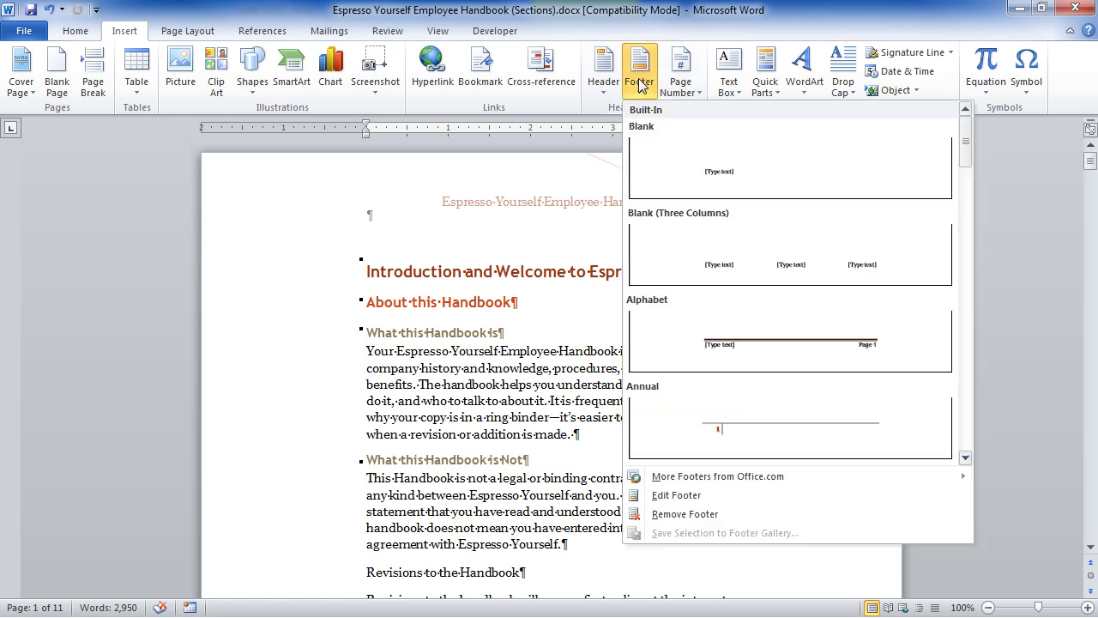
{"action": "left_click", "coordinate": [686, 514]}
{"action": "left_click", "coordinate": [603, 76]}
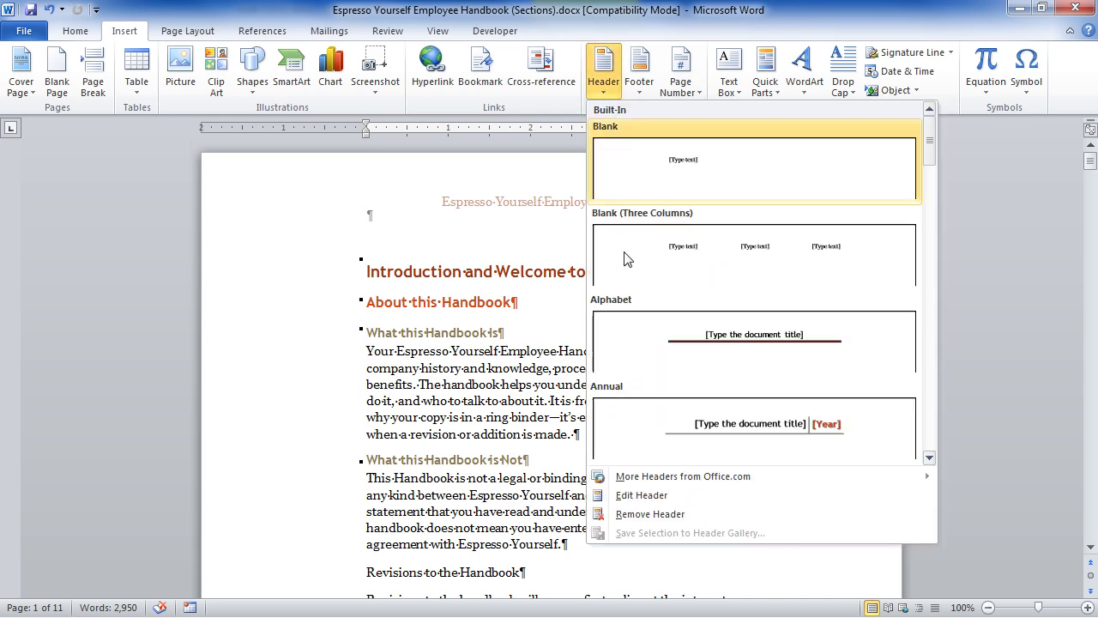
{"action": "left_click", "coordinate": [649, 514]}
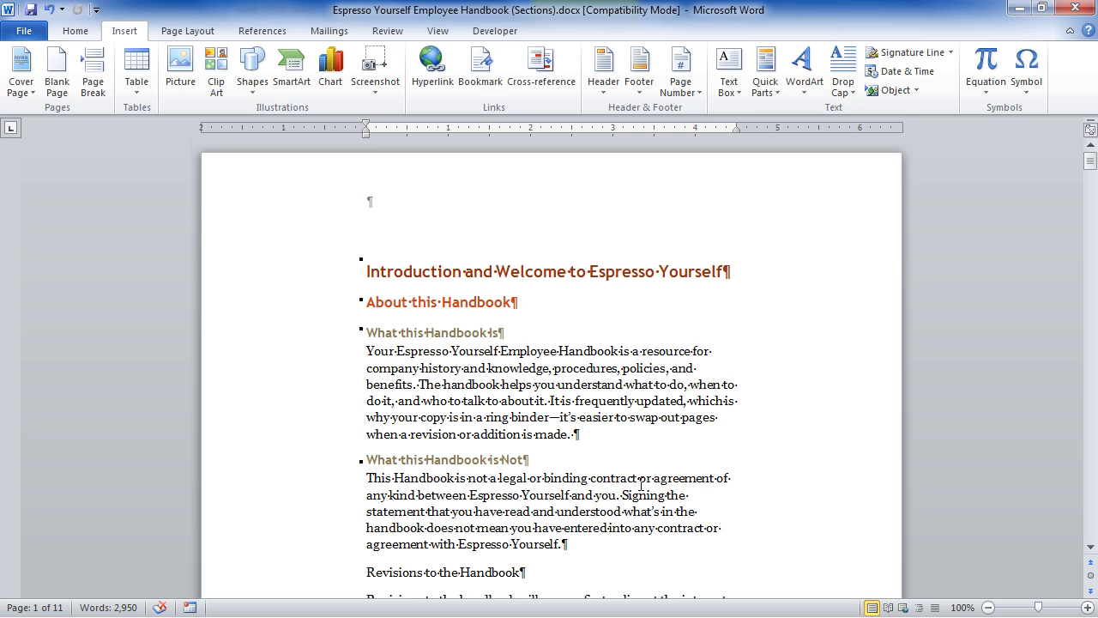
{"action": "left_click", "coordinate": [603, 91]}
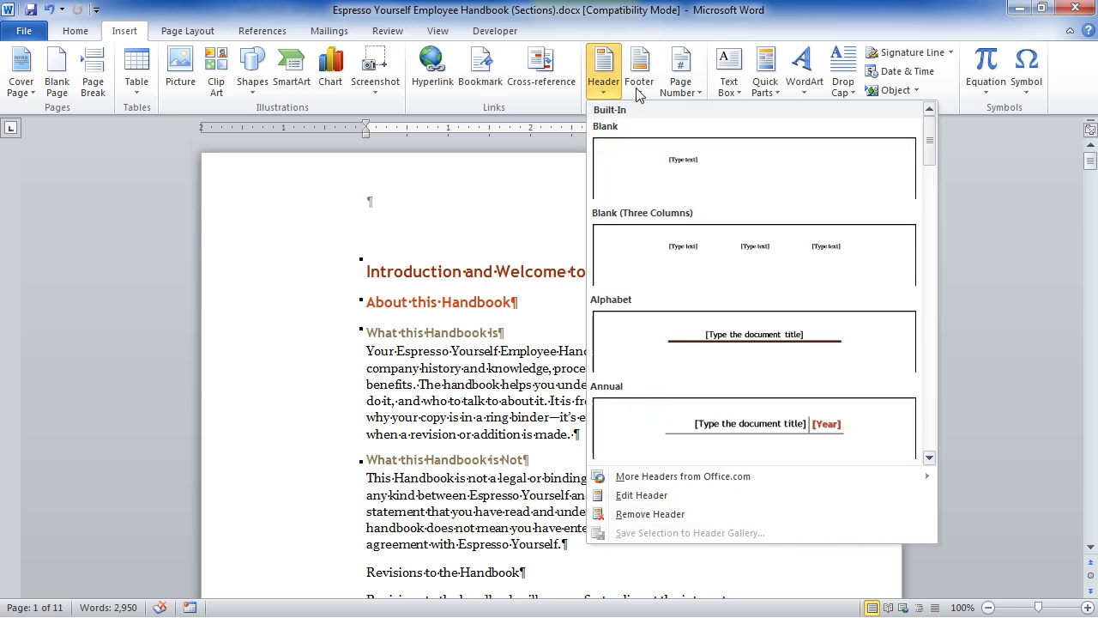
{"action": "left_click", "coordinate": [639, 85]}
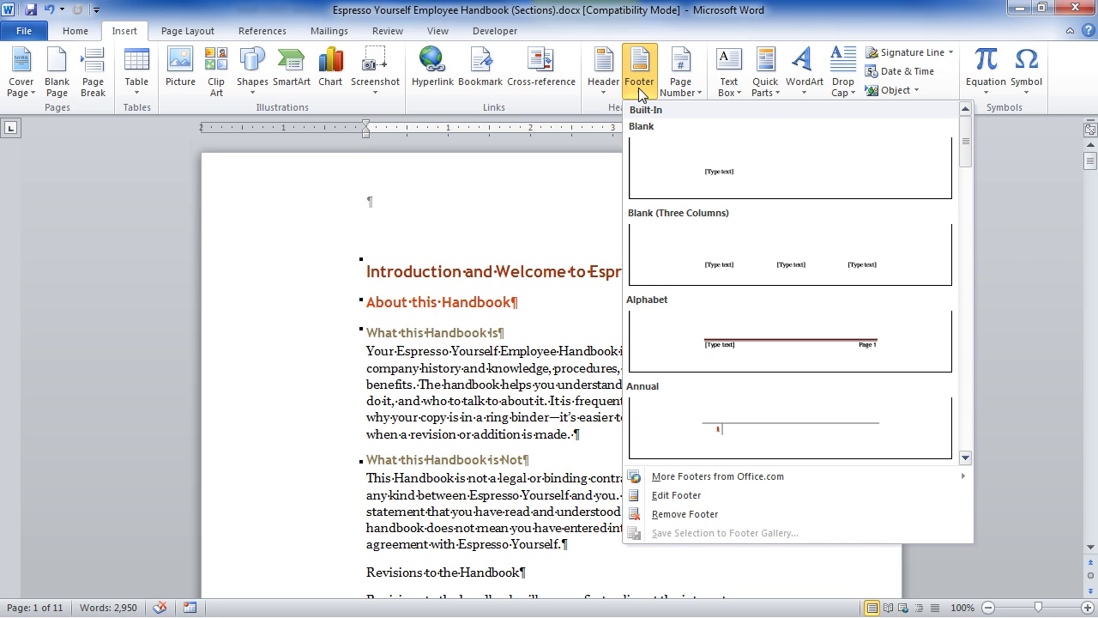
{"action": "left_click", "coordinate": [731, 31]}
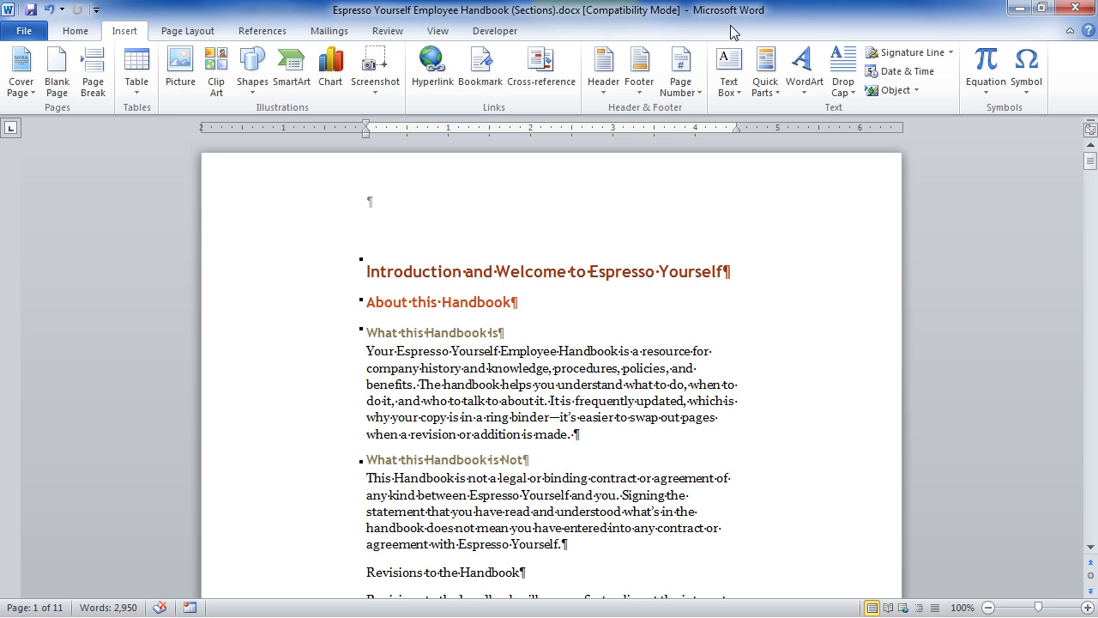
Step: Insert page numbers at the bottom of the page using the centered Plain Number 2 design
{"action": "left_click", "coordinate": [678, 92]}
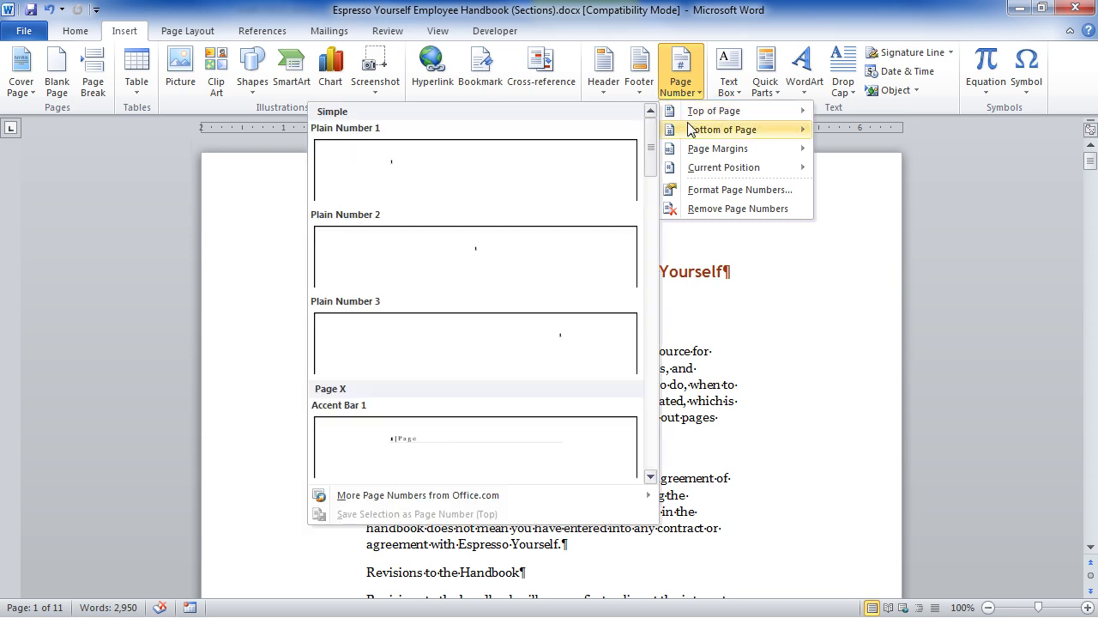
{"action": "mouse_move", "coordinate": [691, 128]}
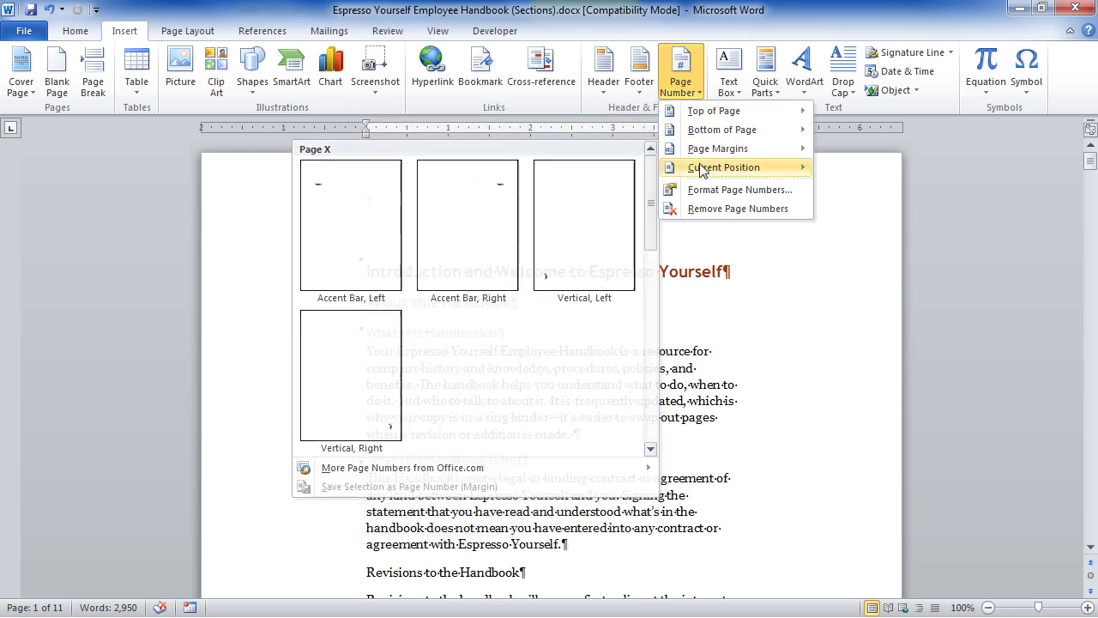
{"action": "mouse_move", "coordinate": [702, 169]}
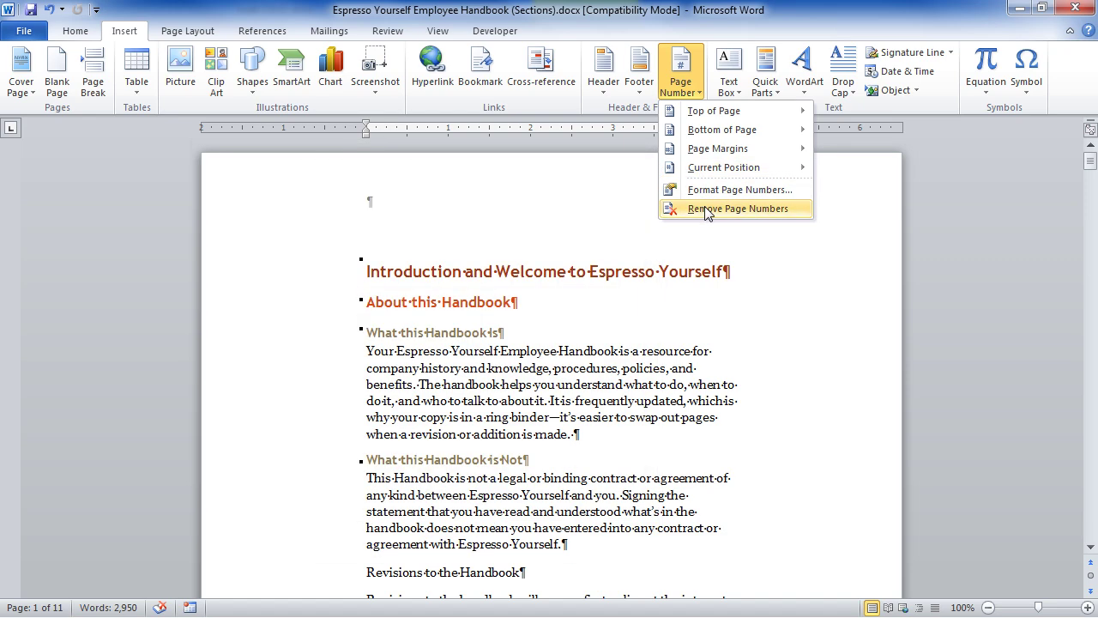
{"action": "mouse_move", "coordinate": [726, 139]}
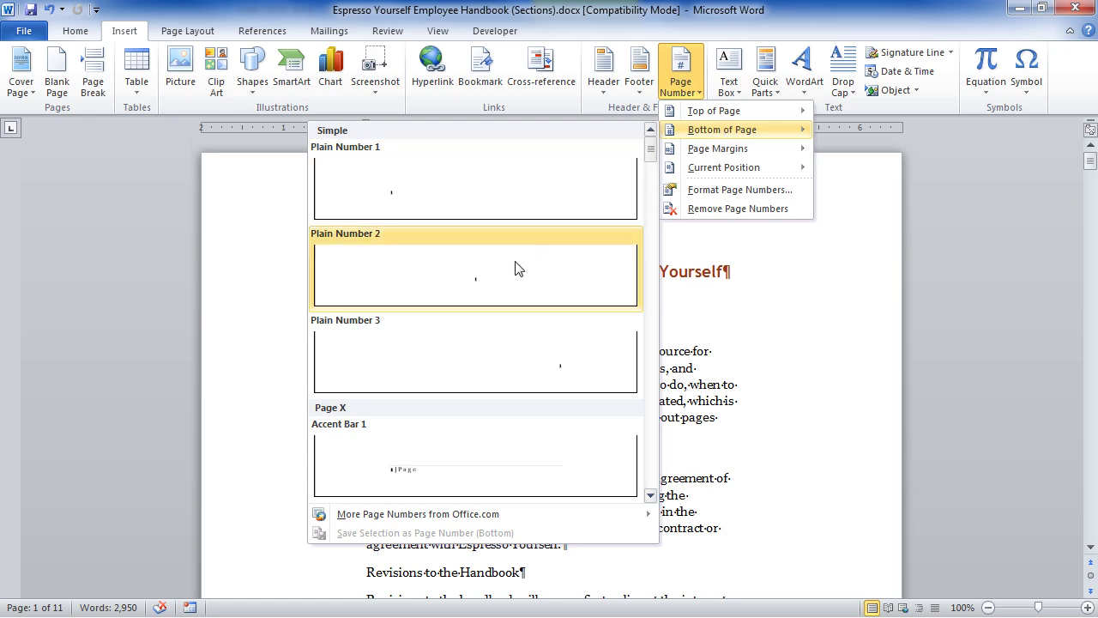
{"action": "left_click", "coordinate": [490, 281]}
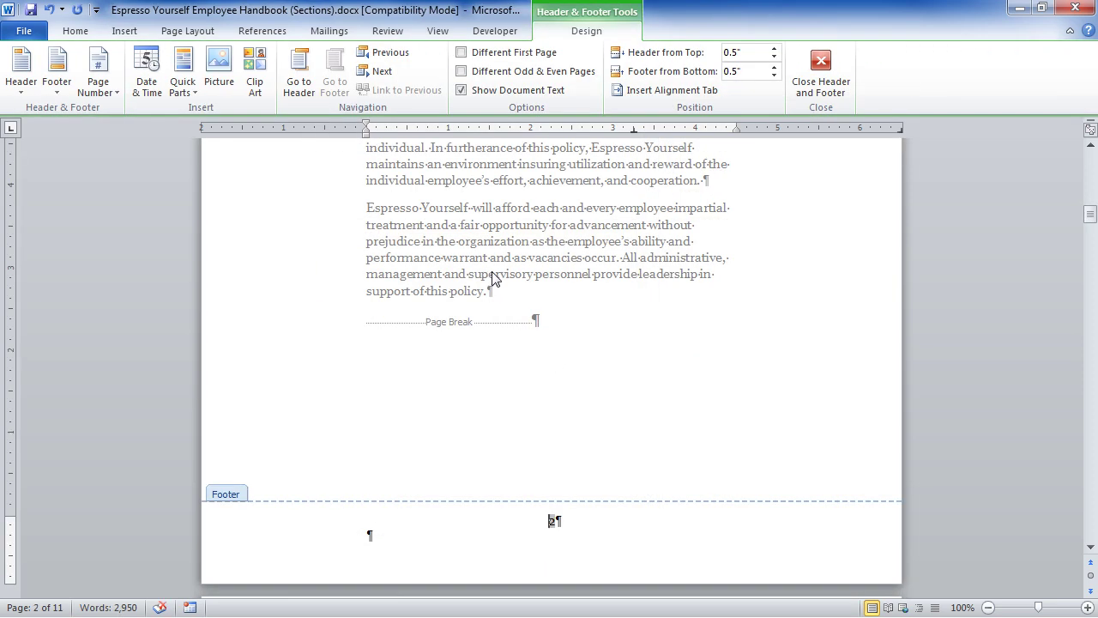
Step: Add the word "Page" and a space before the page number in the first page's footer
{"action": "scroll", "coordinate": [489, 245], "scroll_direction": "up", "scroll_amount": 10}
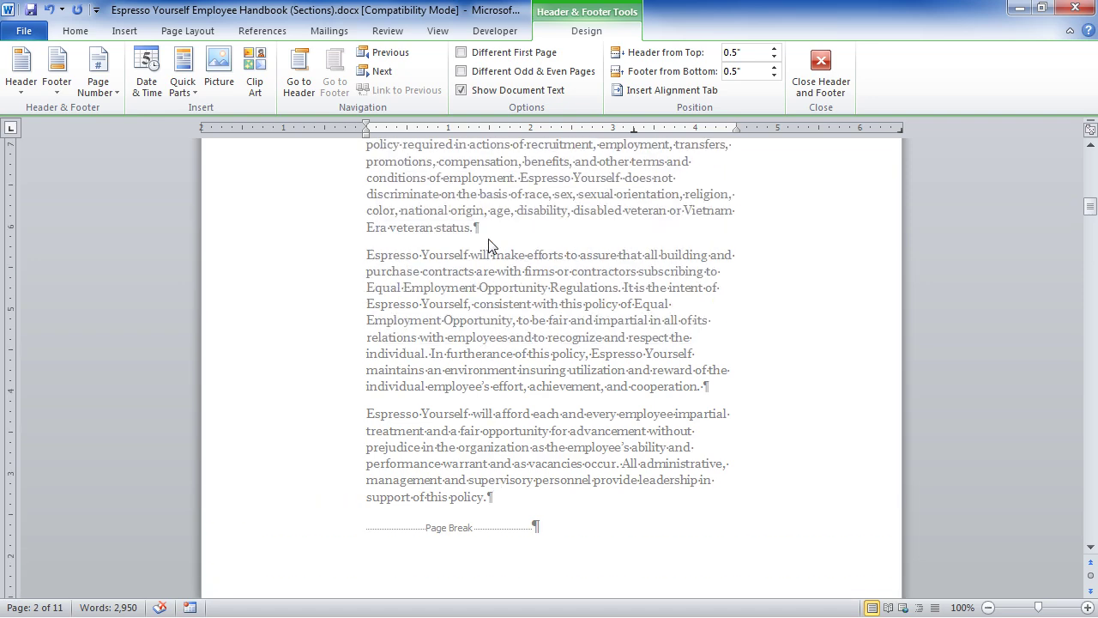
{"action": "left_click", "coordinate": [542, 182]}
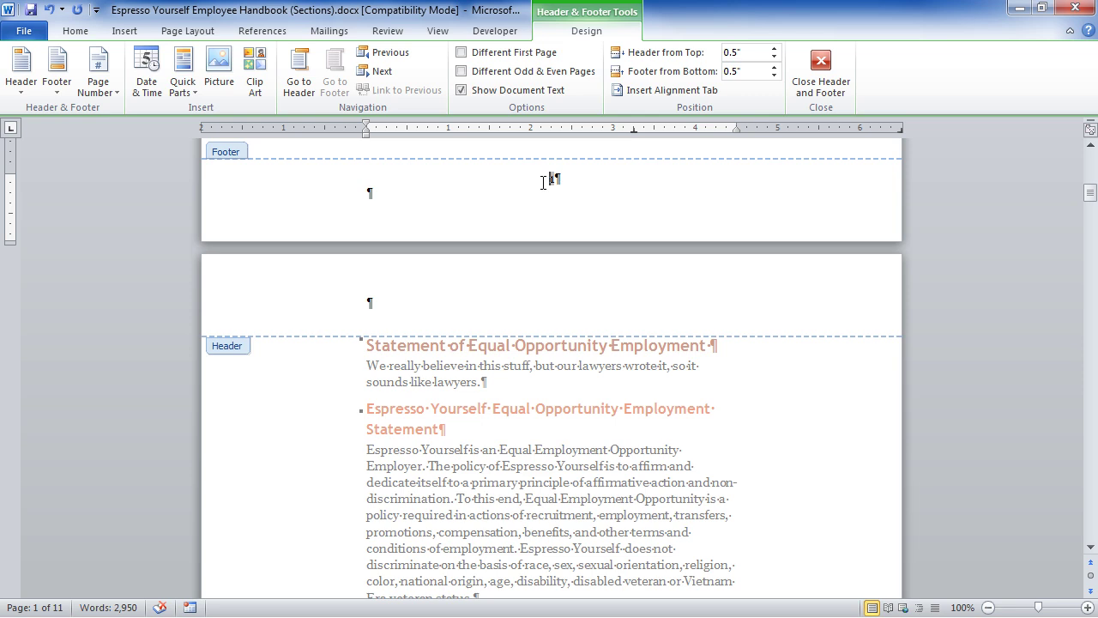
{"action": "type", "text": "Page 2"}
{"action": "scroll", "coordinate": [567, 179], "scroll_direction": "down", "scroll_amount": 12}
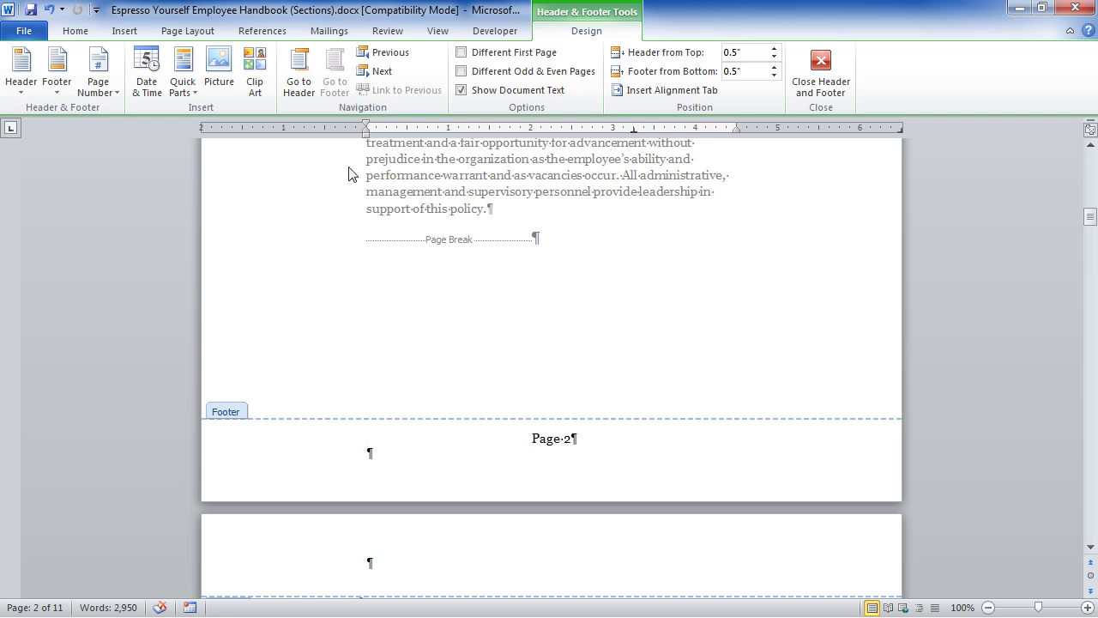
Step: Keep the 1, 2, 3 page number format, set numbering to start at 1, and exit footer editing
{"action": "left_click", "coordinate": [117, 93]}
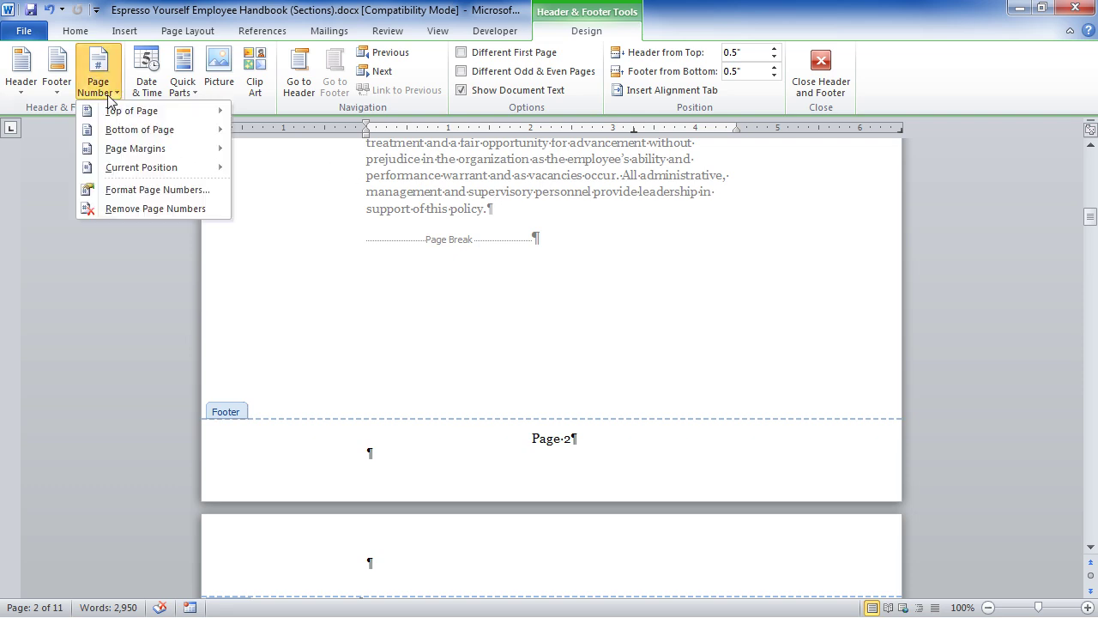
{"action": "left_click", "coordinate": [142, 189]}
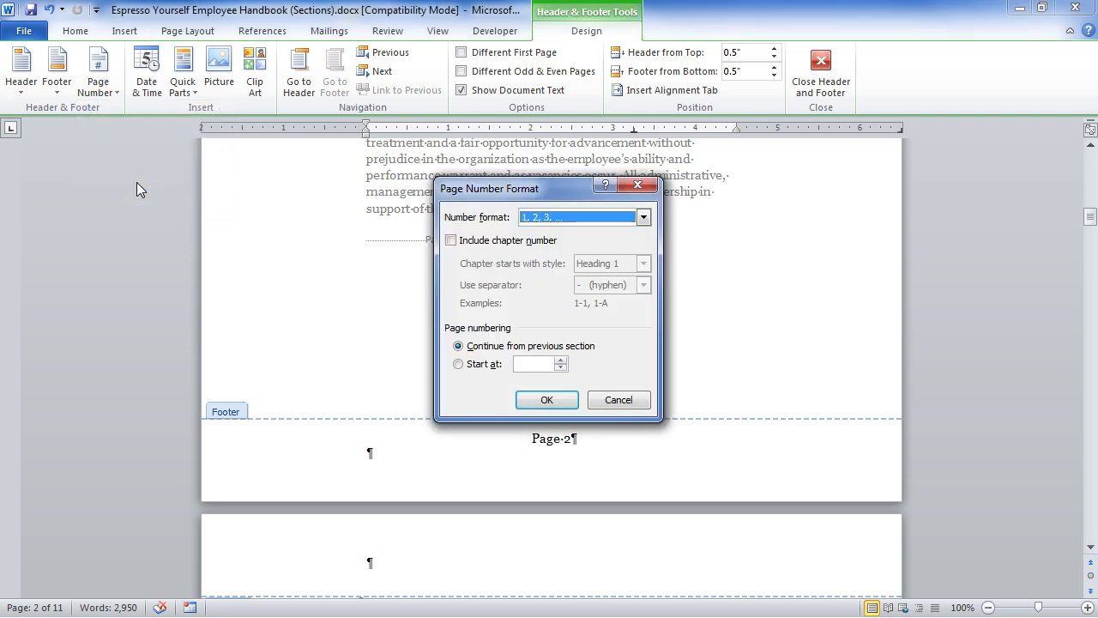
{"action": "left_click", "coordinate": [643, 219]}
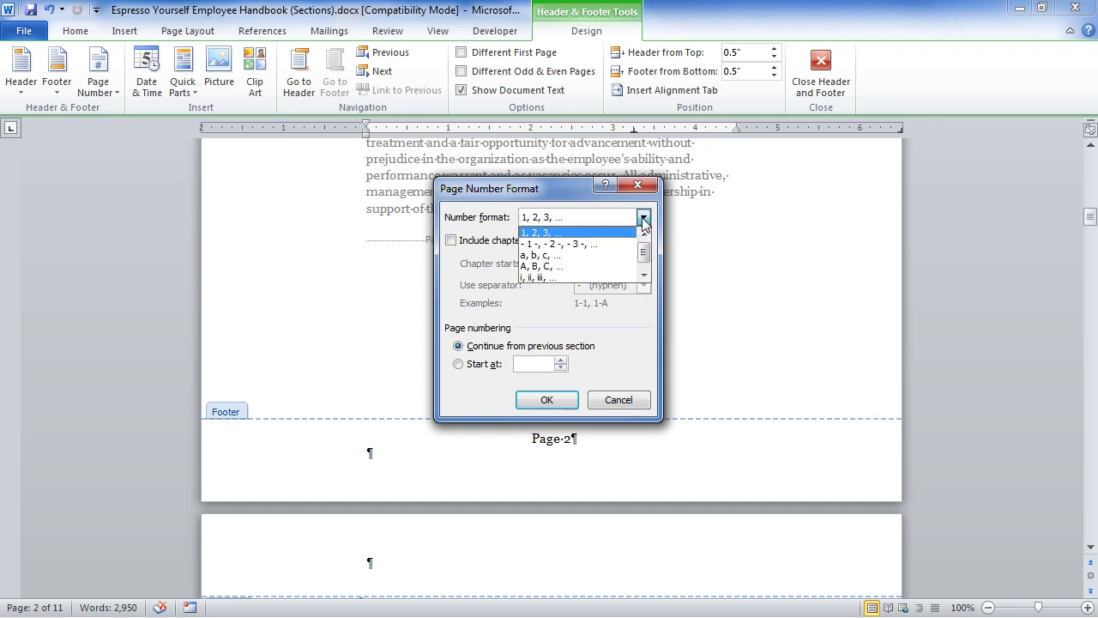
{"action": "left_click", "coordinate": [553, 302]}
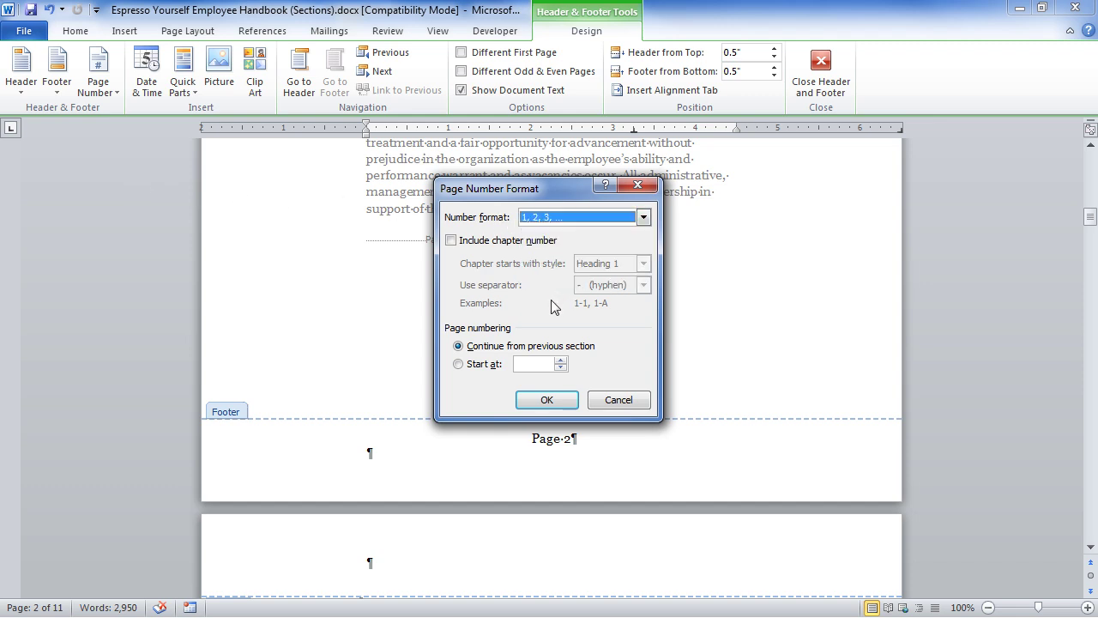
{"action": "left_click", "coordinate": [469, 364]}
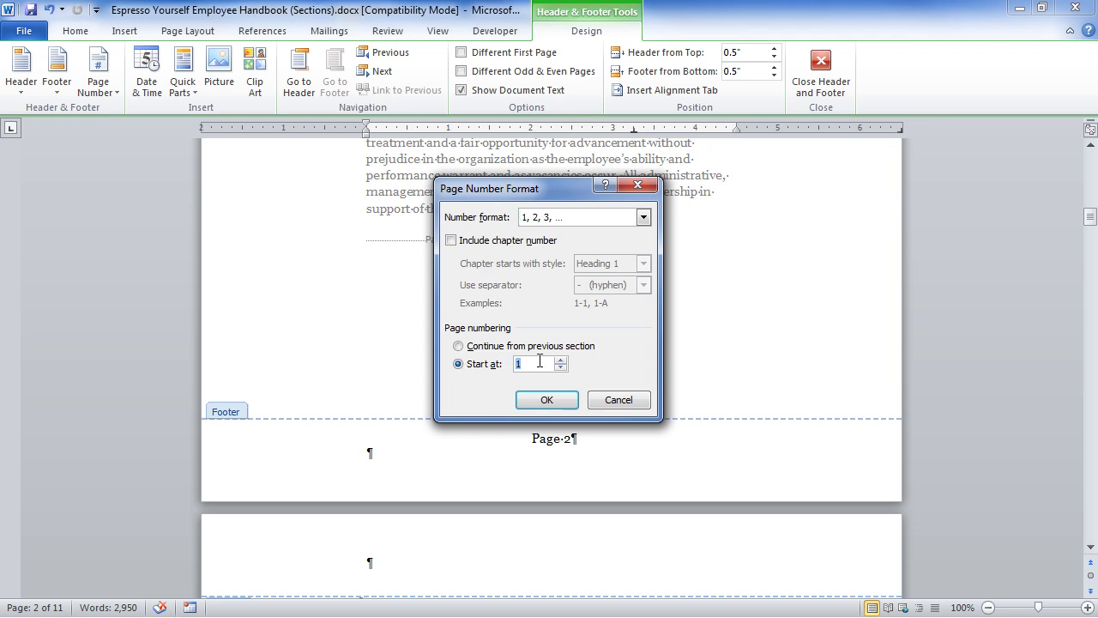
{"action": "left_click", "coordinate": [560, 359]}
{"action": "left_click", "coordinate": [561, 359]}
{"action": "left_click", "coordinate": [559, 370]}
{"action": "left_click", "coordinate": [566, 402]}
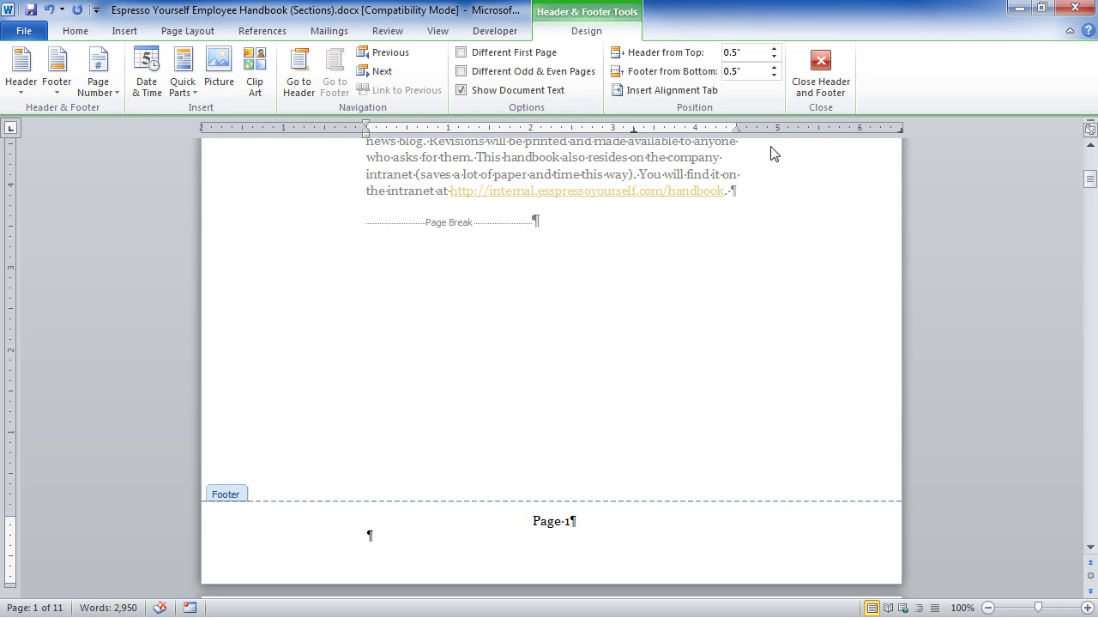
{"action": "left_click", "coordinate": [826, 95]}
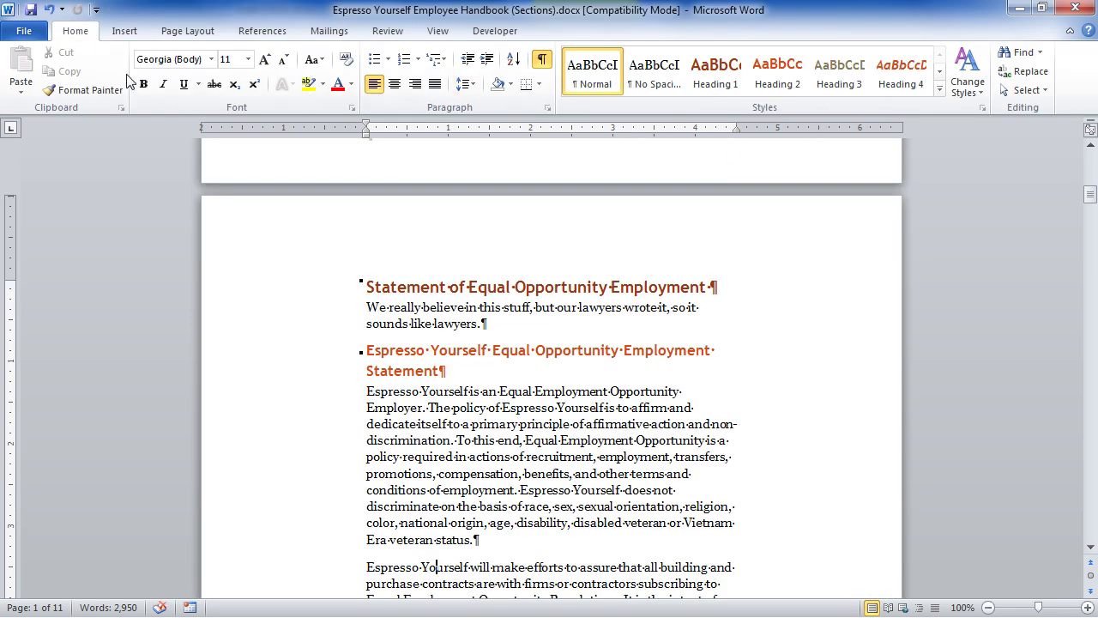
Step: Remove the footer containing the page numbers from the handbook
{"action": "left_click", "coordinate": [125, 31]}
{"action": "left_click", "coordinate": [648, 88]}
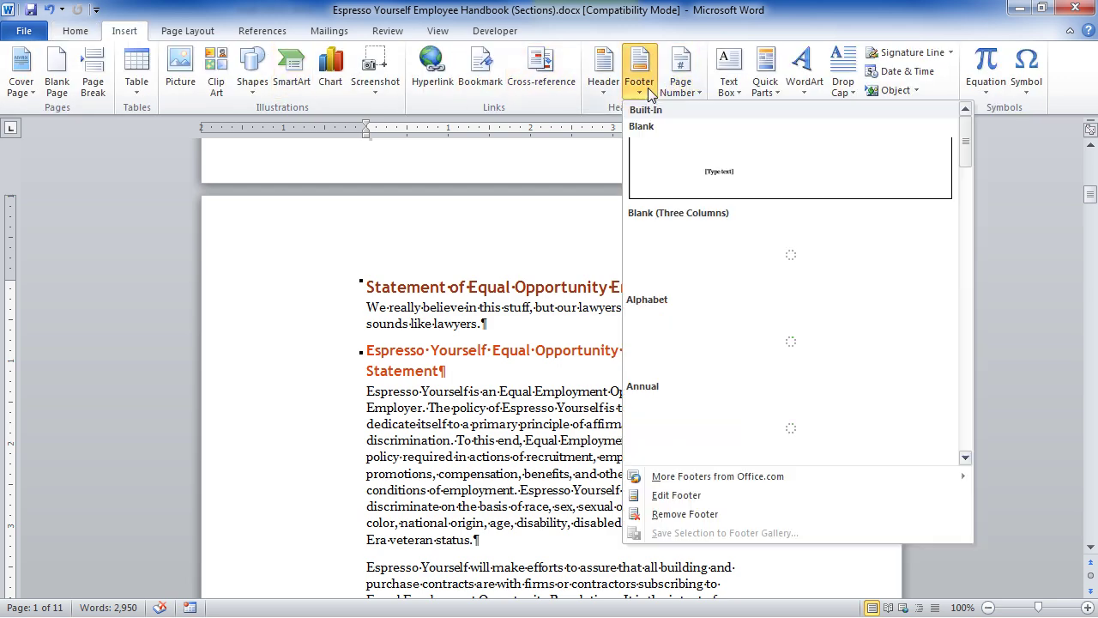
{"action": "left_click", "coordinate": [719, 513]}
{"action": "scroll", "coordinate": [707, 515], "scroll_direction": "down", "scroll_amount": 10}
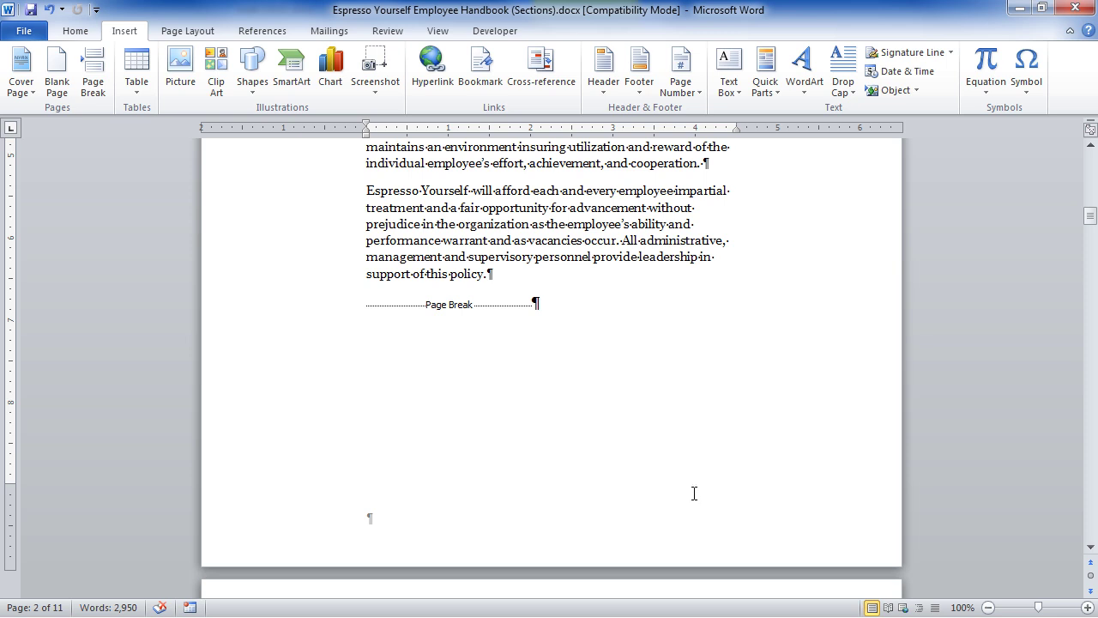
{"action": "left_click", "coordinate": [681, 85]}
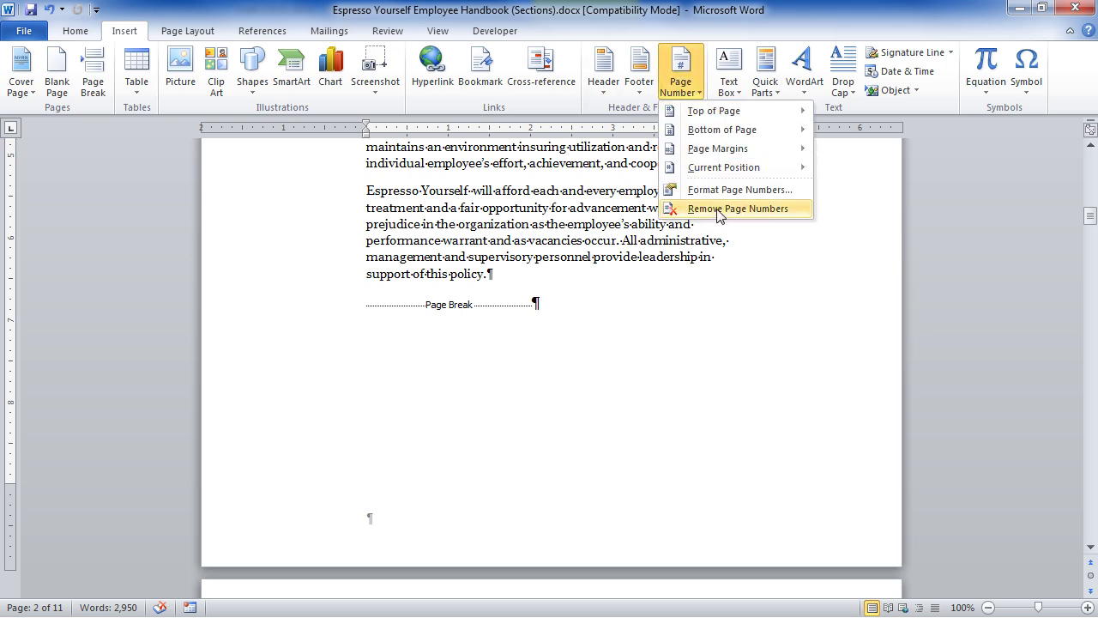
{"action": "left_click", "coordinate": [614, 272]}
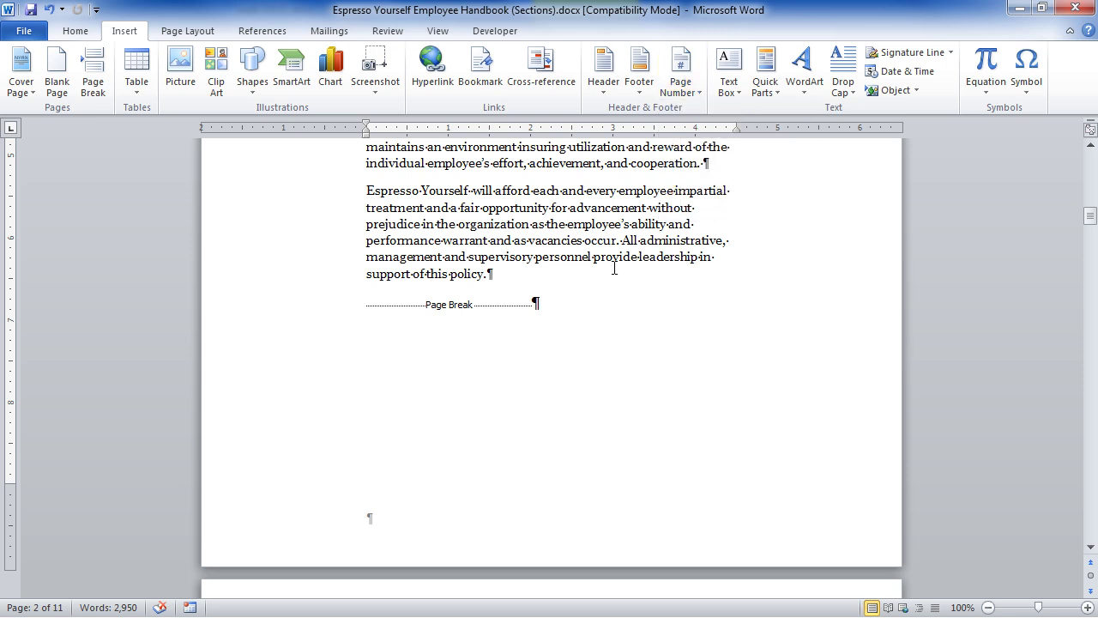
Step: Insert the built-in Pinstripes header at the top of the handbook and return to the body text
{"action": "scroll", "coordinate": [614, 269], "scroll_direction": "up", "scroll_amount": 15}
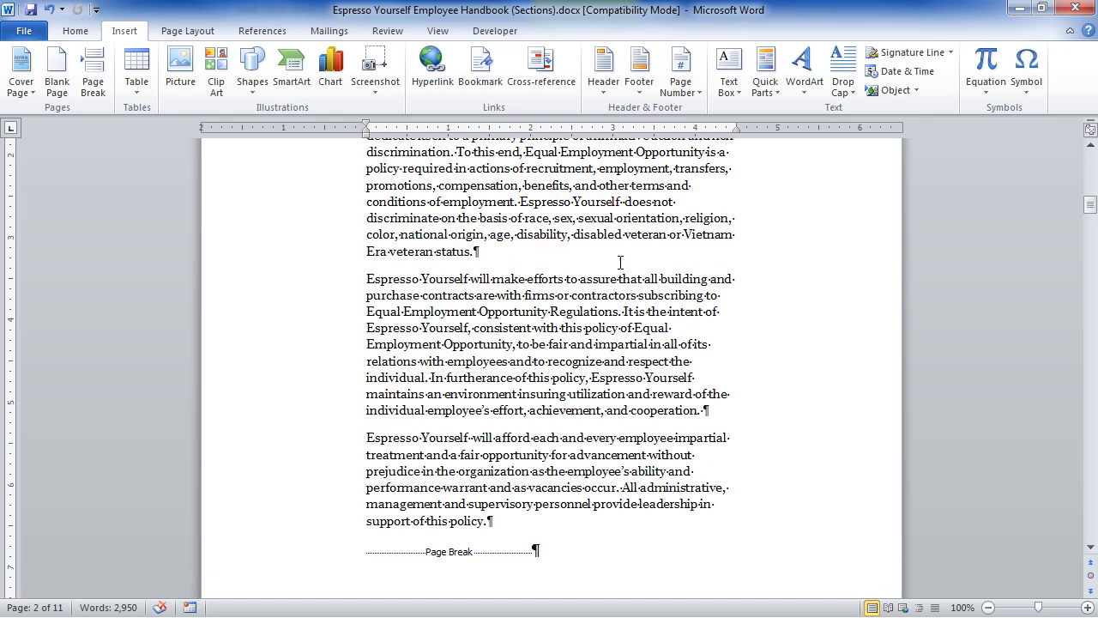
{"action": "scroll", "coordinate": [618, 262], "scroll_direction": "up", "scroll_amount": 5}
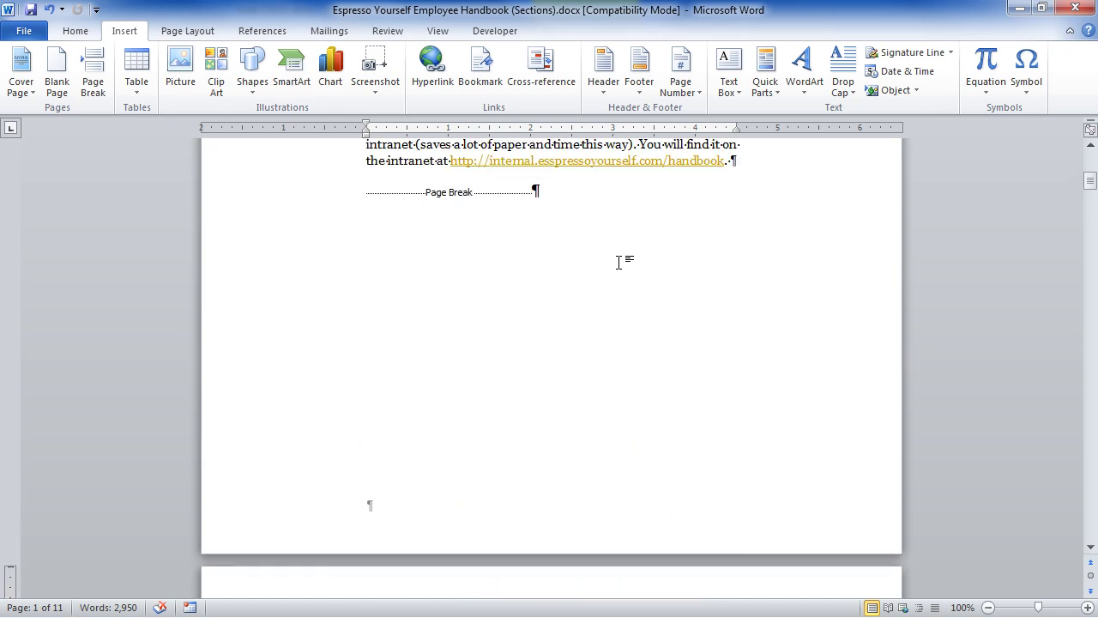
{"action": "scroll", "coordinate": [617, 262], "scroll_direction": "up", "scroll_amount": 12}
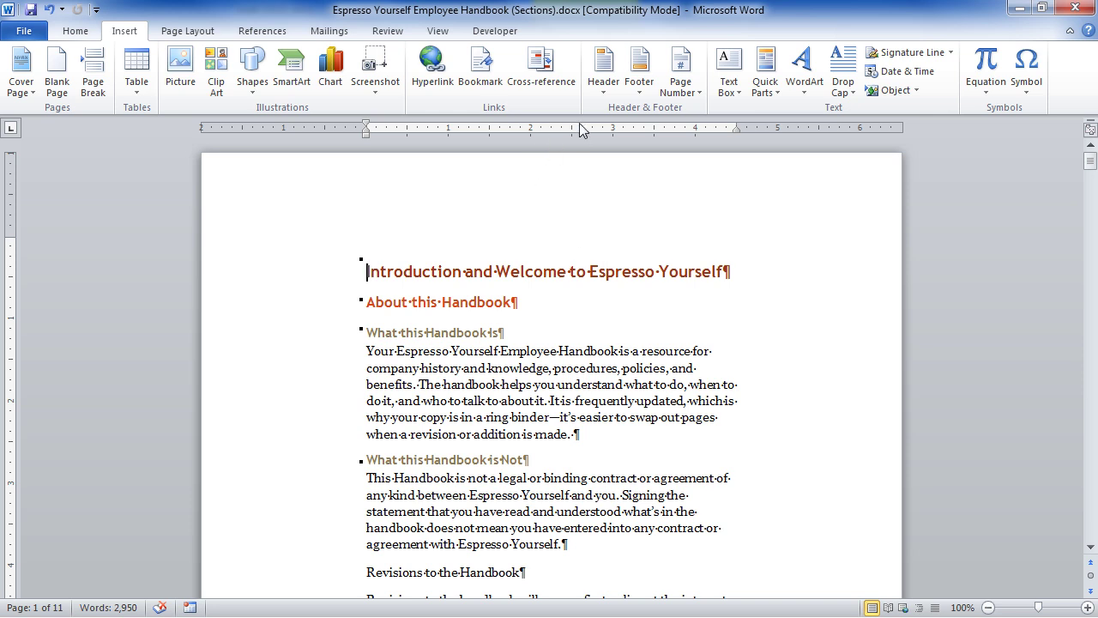
{"action": "left_click", "coordinate": [605, 93]}
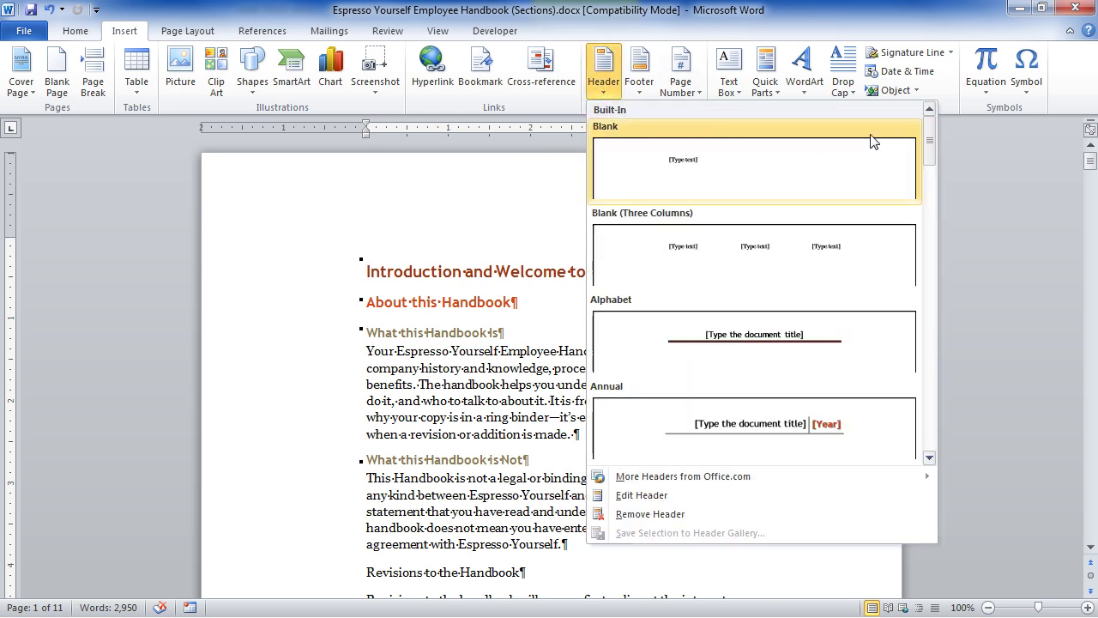
{"action": "mouse_move", "coordinate": [932, 138]}
{"action": "left_mouse_down"}
{"action": "mouse_move", "coordinate": [924, 238]}
{"action": "mouse_move", "coordinate": [917, 133]}
{"action": "left_mouse_up"}
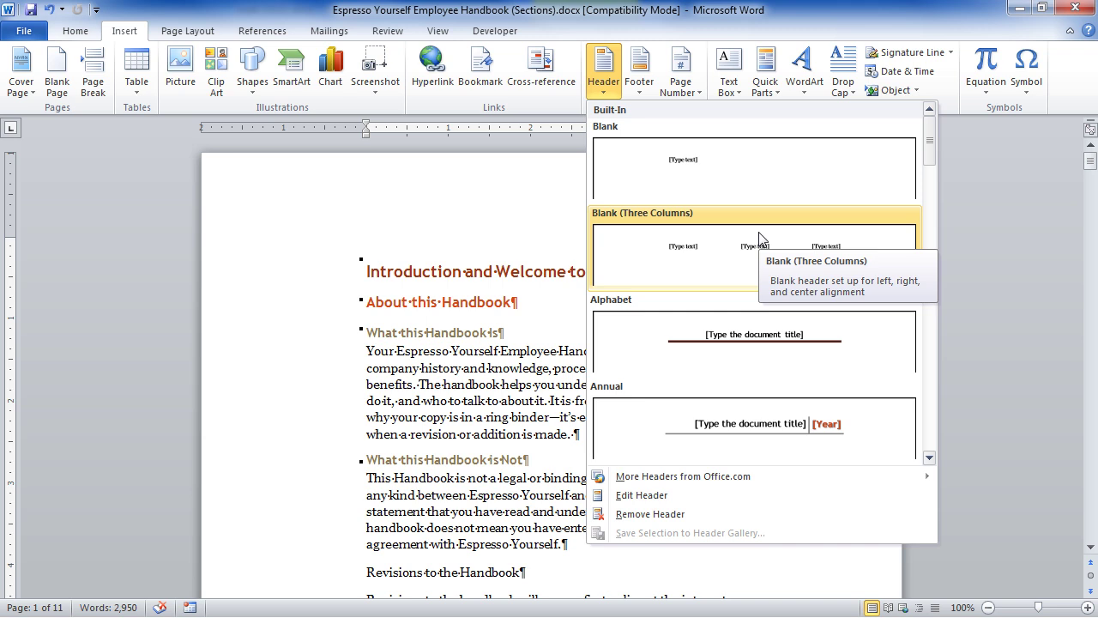
{"action": "scroll", "coordinate": [755, 258], "scroll_direction": "down", "scroll_amount": 5}
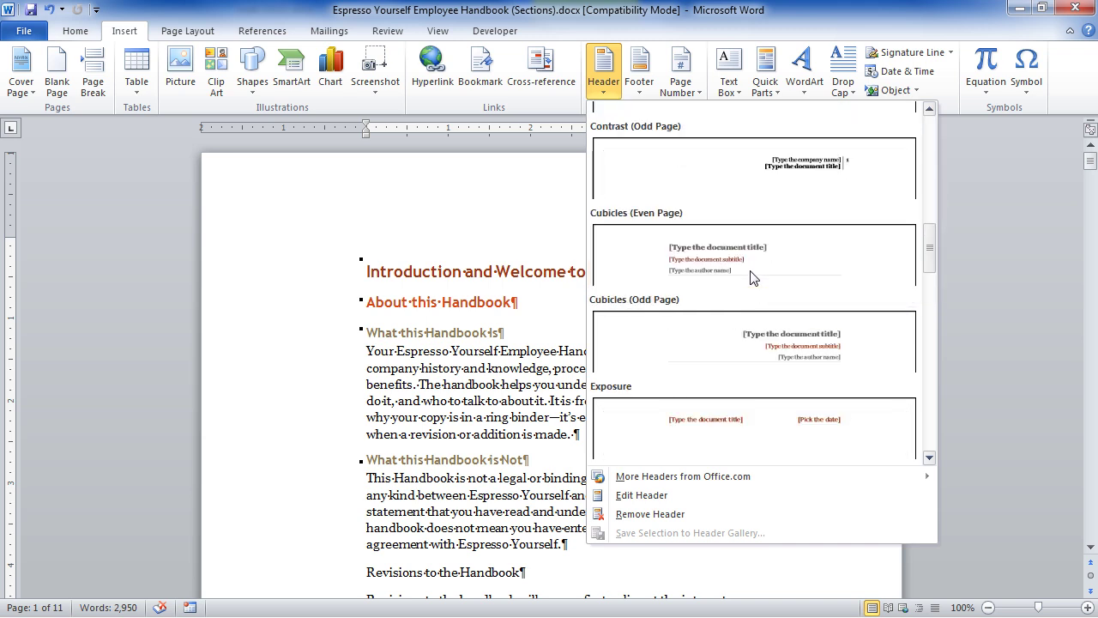
{"action": "scroll", "coordinate": [752, 277], "scroll_direction": "down", "scroll_amount": 3}
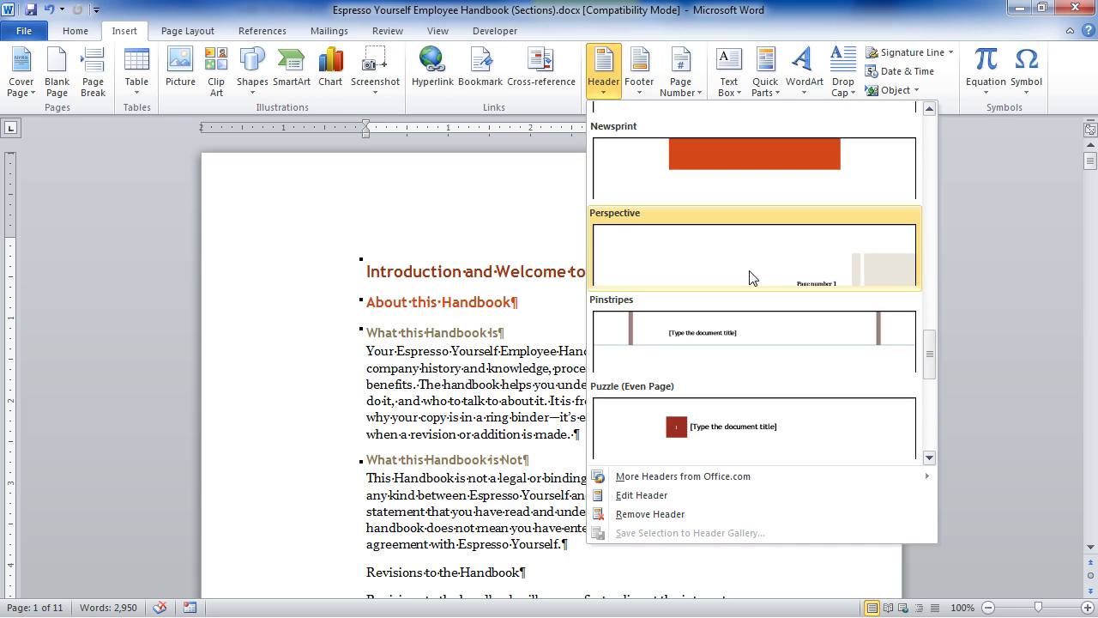
{"action": "left_click", "coordinate": [719, 341]}
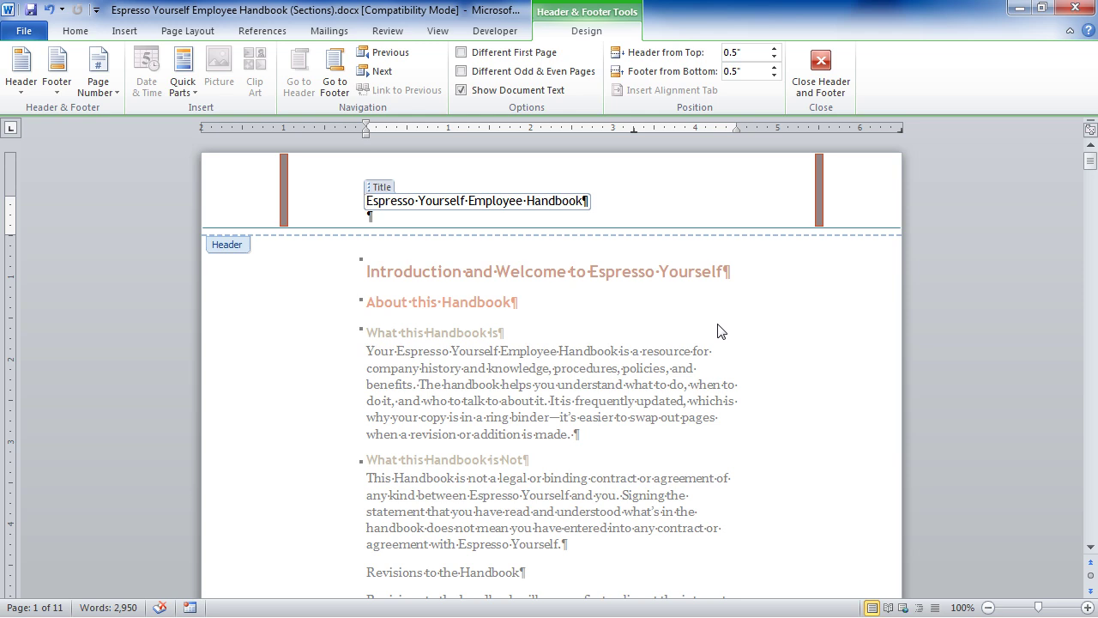
{"action": "double_click", "coordinate": [689, 343]}
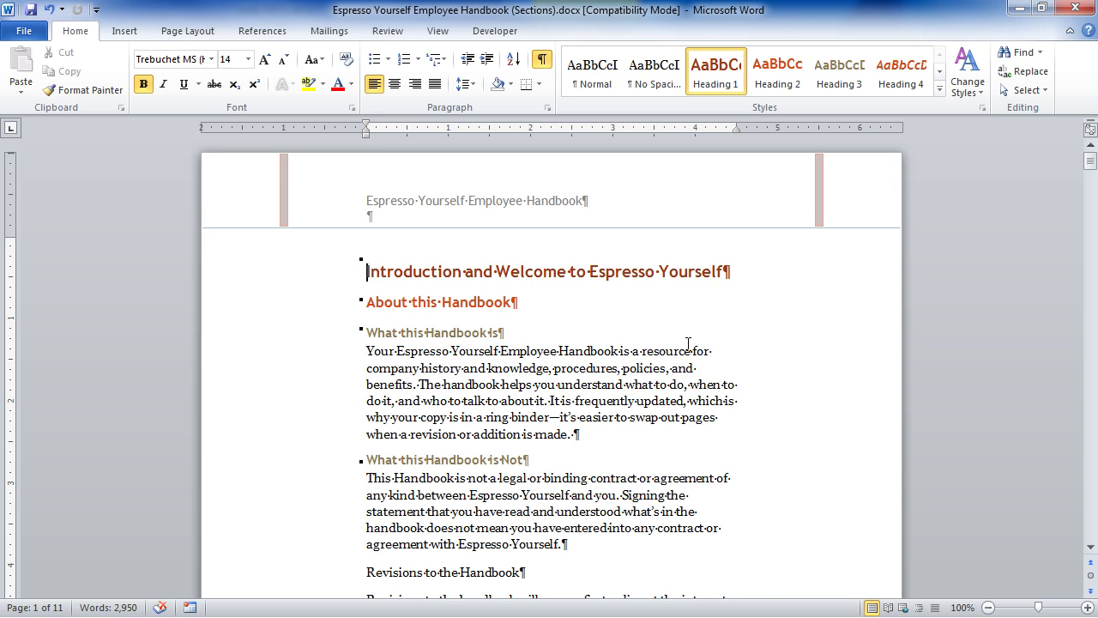
Step: Reopen the header area for editing and insert the matching built-in Pinstripes footer
{"action": "double_click", "coordinate": [686, 199]}
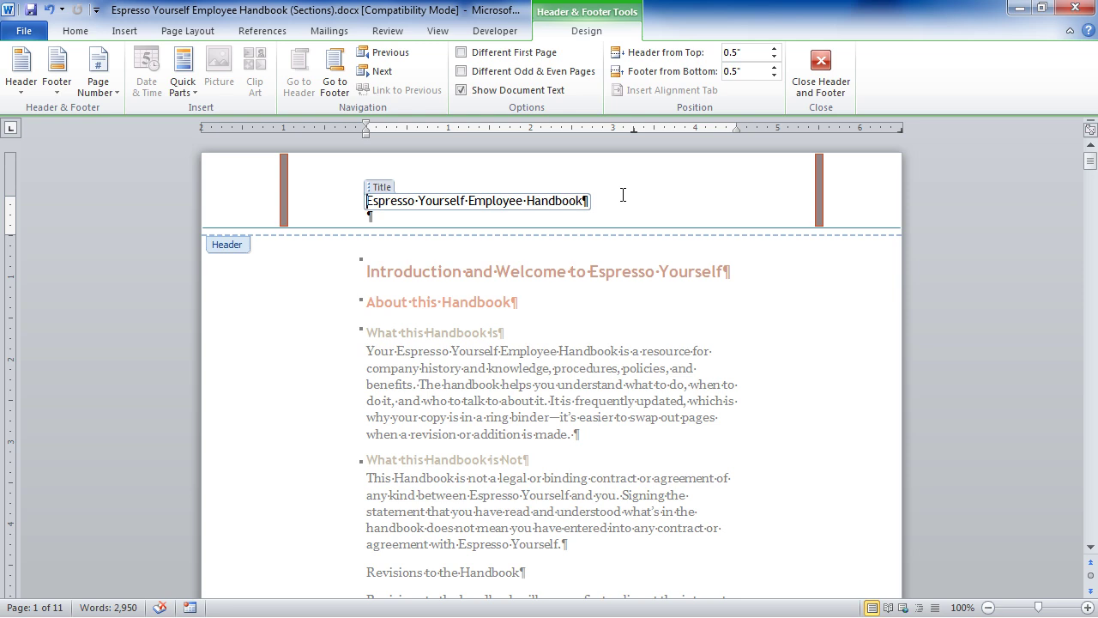
{"action": "left_click", "coordinate": [65, 92]}
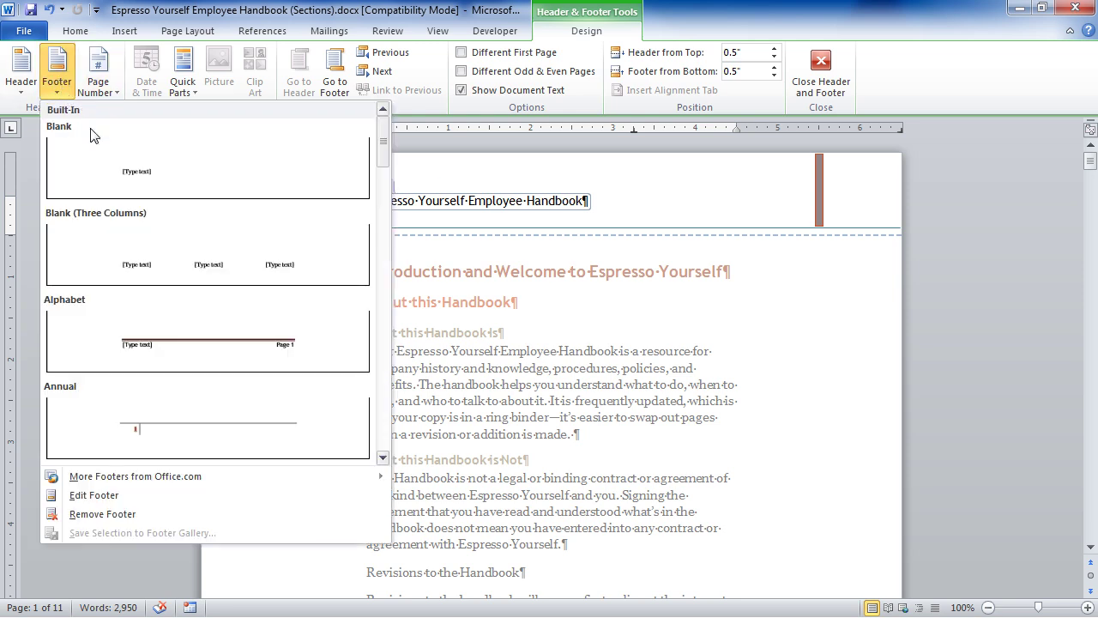
{"action": "scroll", "coordinate": [179, 254], "scroll_direction": "down", "scroll_amount": 10}
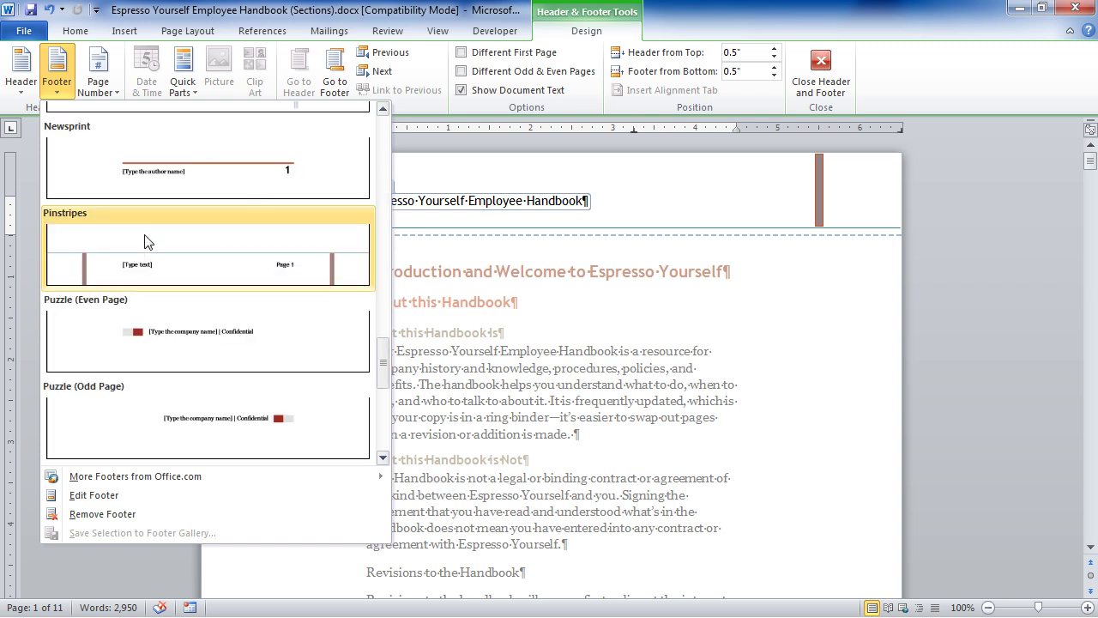
{"action": "left_click", "coordinate": [144, 241]}
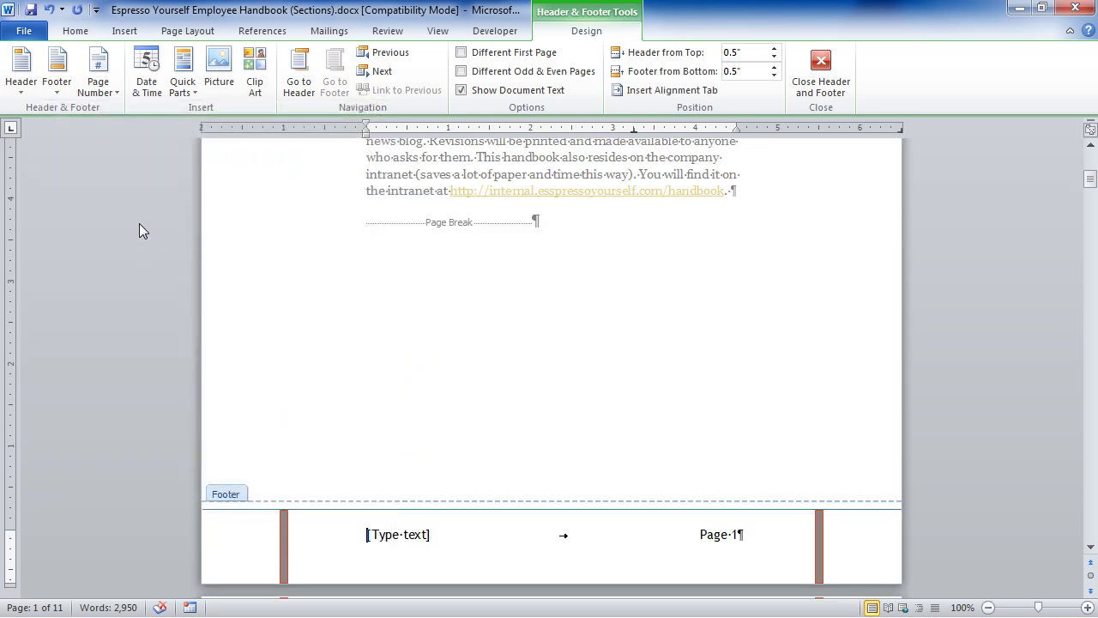
Step: Replace the Pinstripes footer with the built-in Alphabet footer design and look over the first page
{"action": "left_click", "coordinate": [62, 94]}
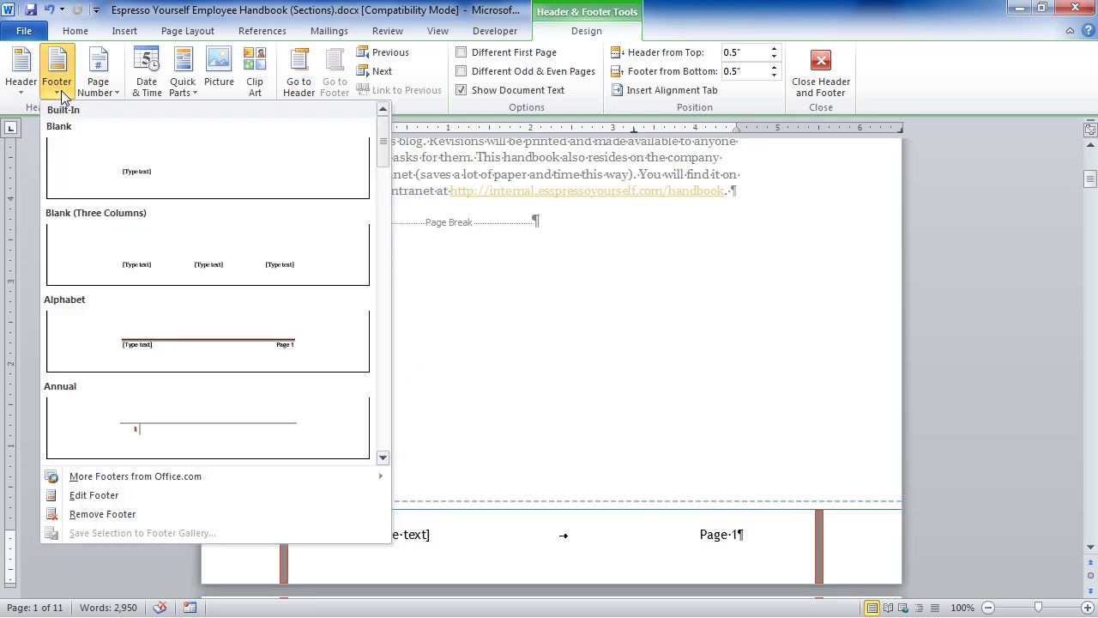
{"action": "left_click", "coordinate": [171, 333]}
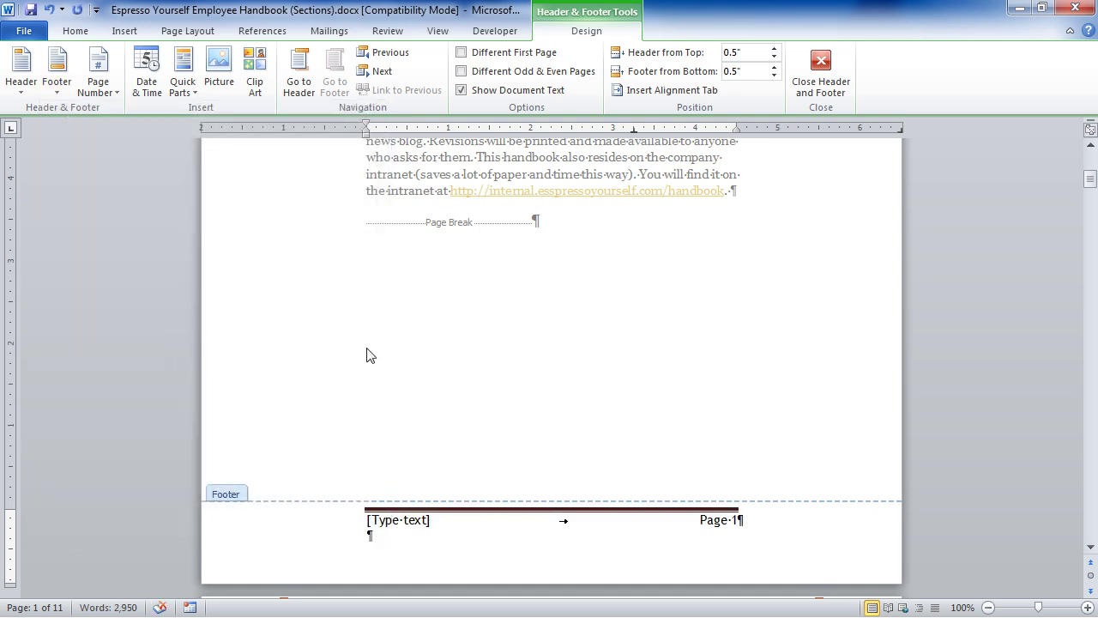
{"action": "scroll", "coordinate": [477, 381], "scroll_direction": "up", "scroll_amount": 10}
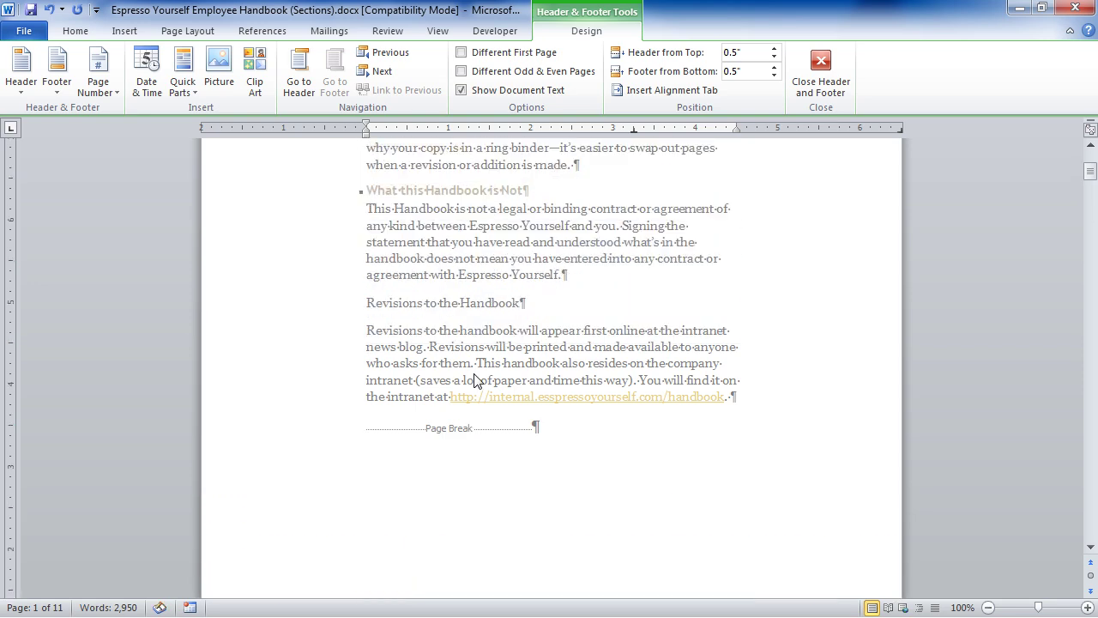
{"action": "scroll", "coordinate": [477, 381], "scroll_direction": "down", "scroll_amount": 10}
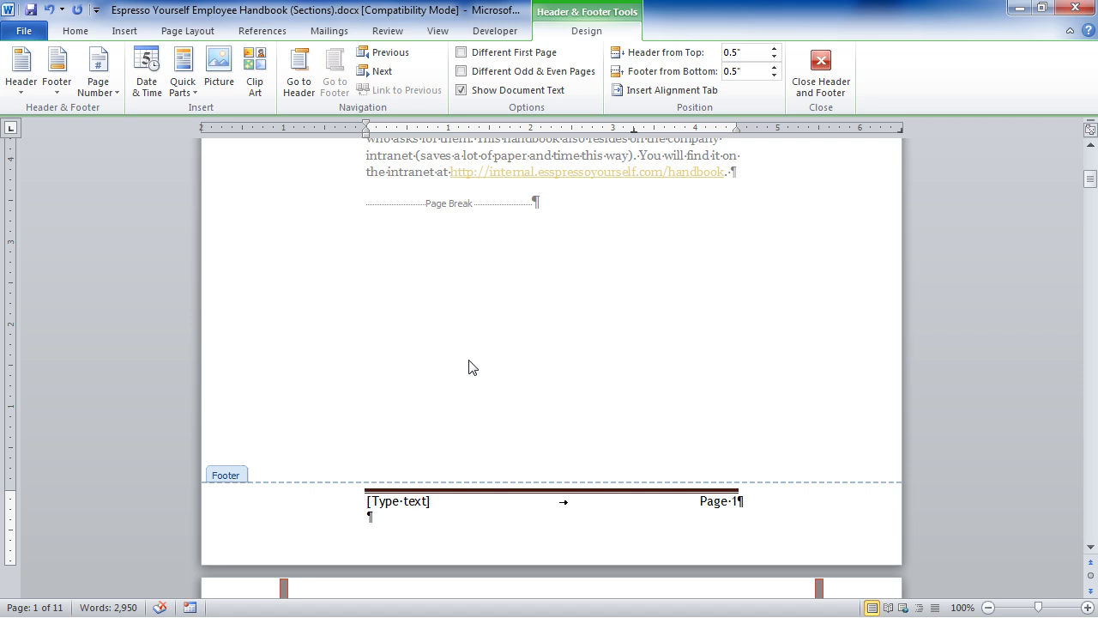
Step: Fill the text placeholder in the Alphabet footer with the date 3/9/11
{"action": "left_click", "coordinate": [403, 501]}
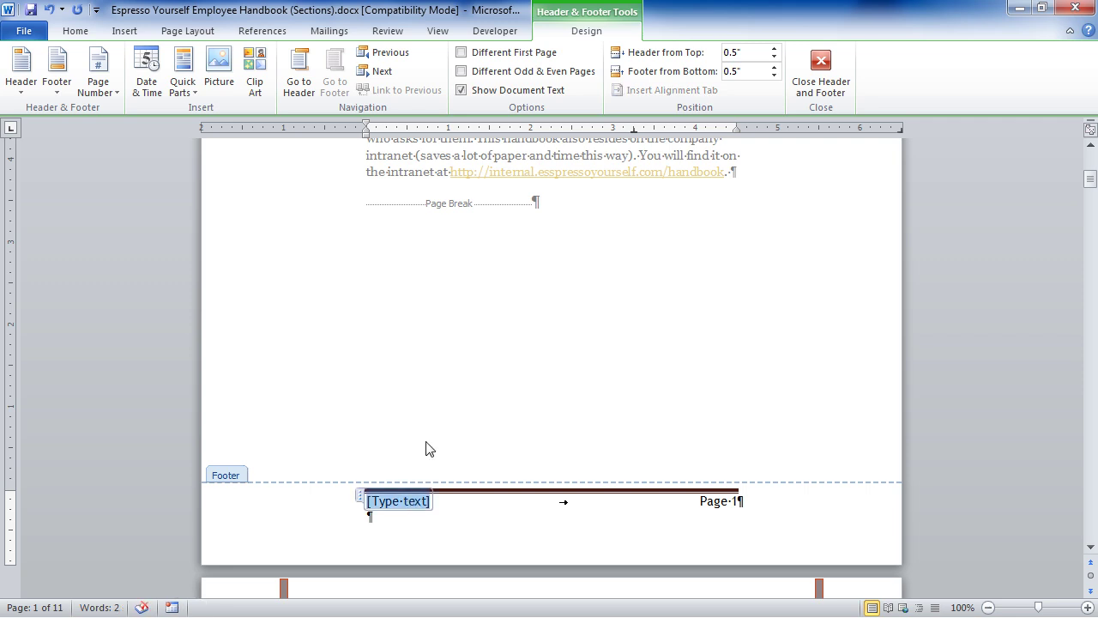
{"action": "type", "text": "3/9/"}
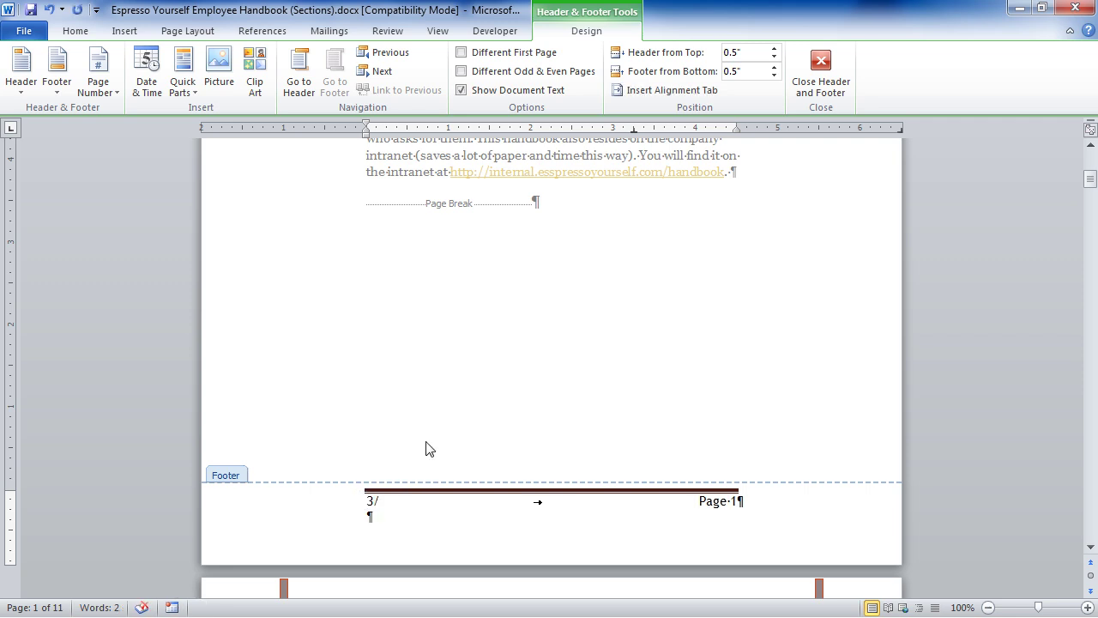
{"action": "type", "text": "11"}
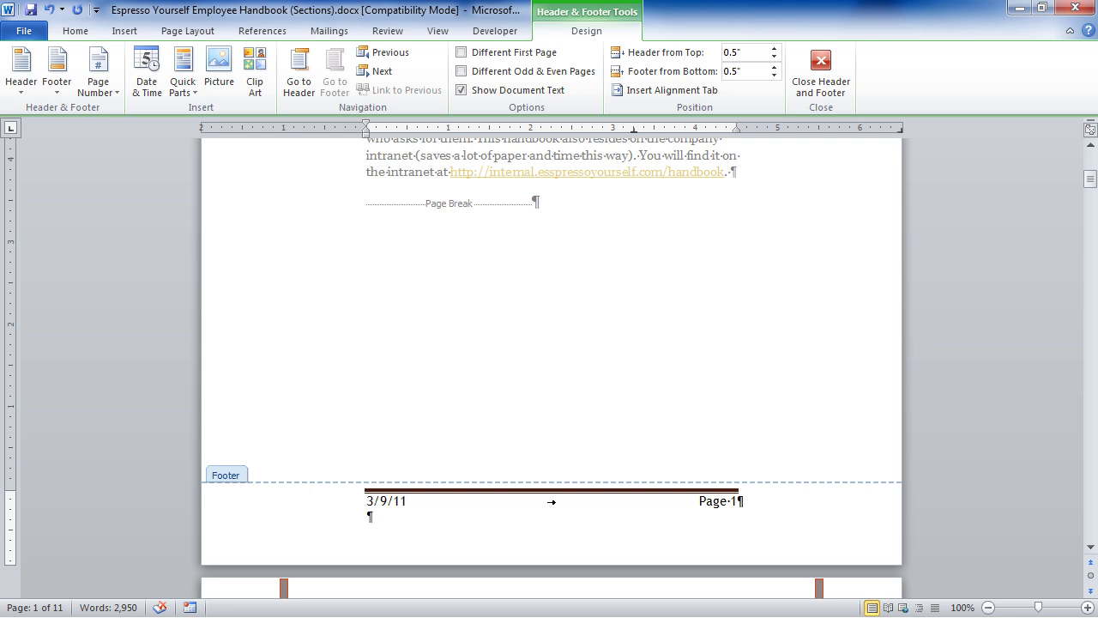
Step: Remove both the Pinstripes header and the Alphabet footer from the handbook, and exit header and footer editing
{"action": "scroll", "coordinate": [424, 441], "scroll_direction": "up", "scroll_amount": 10}
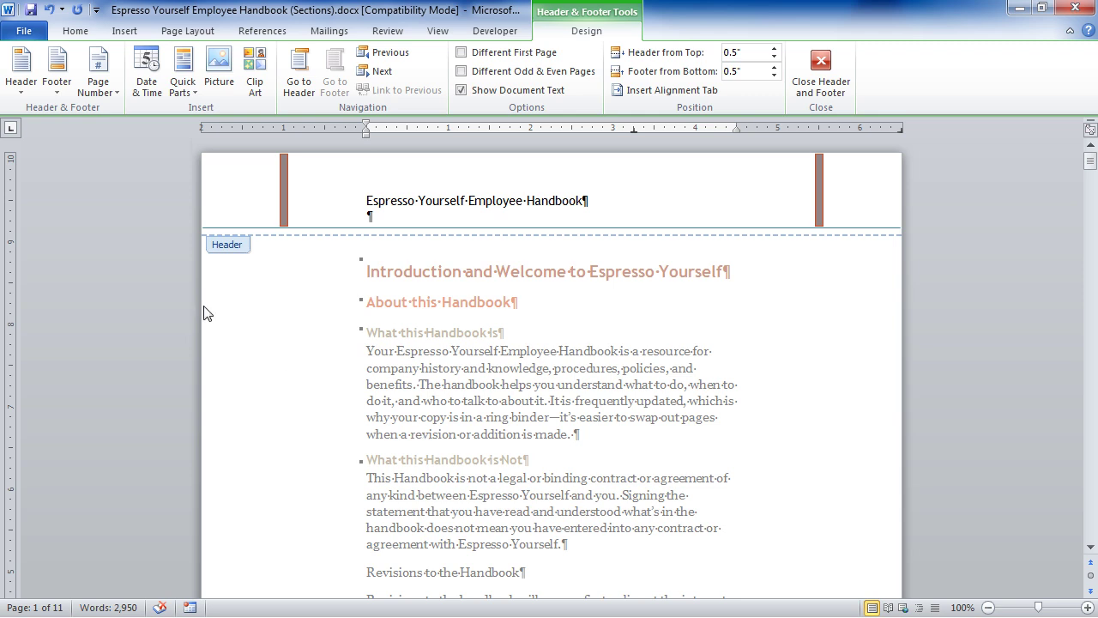
{"action": "left_click", "coordinate": [22, 93]}
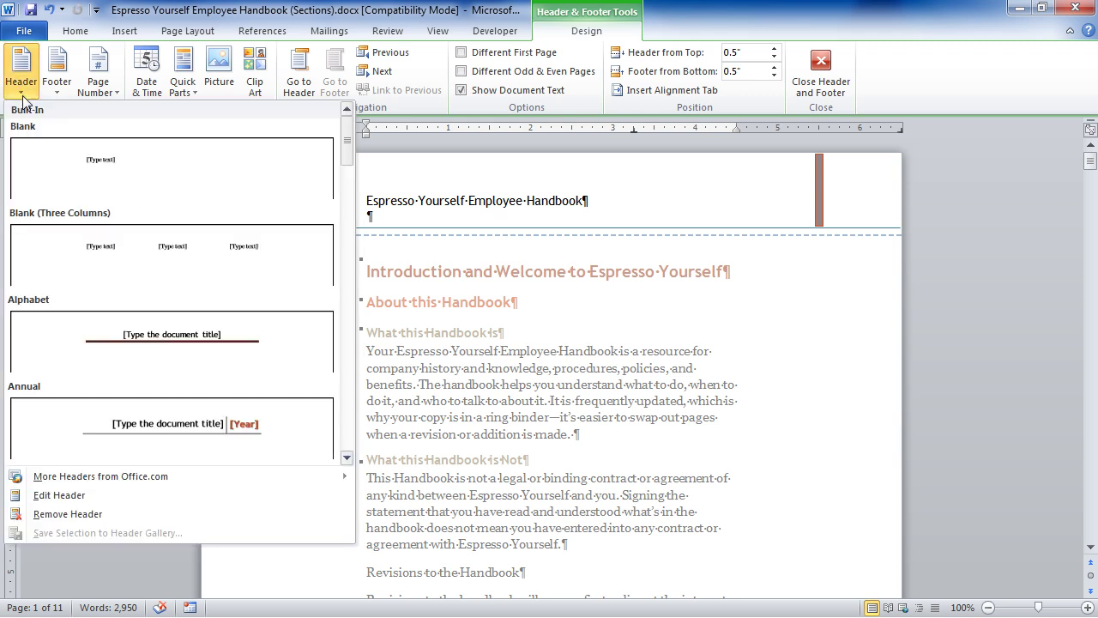
{"action": "left_click", "coordinate": [129, 514]}
{"action": "left_click", "coordinate": [57, 85]}
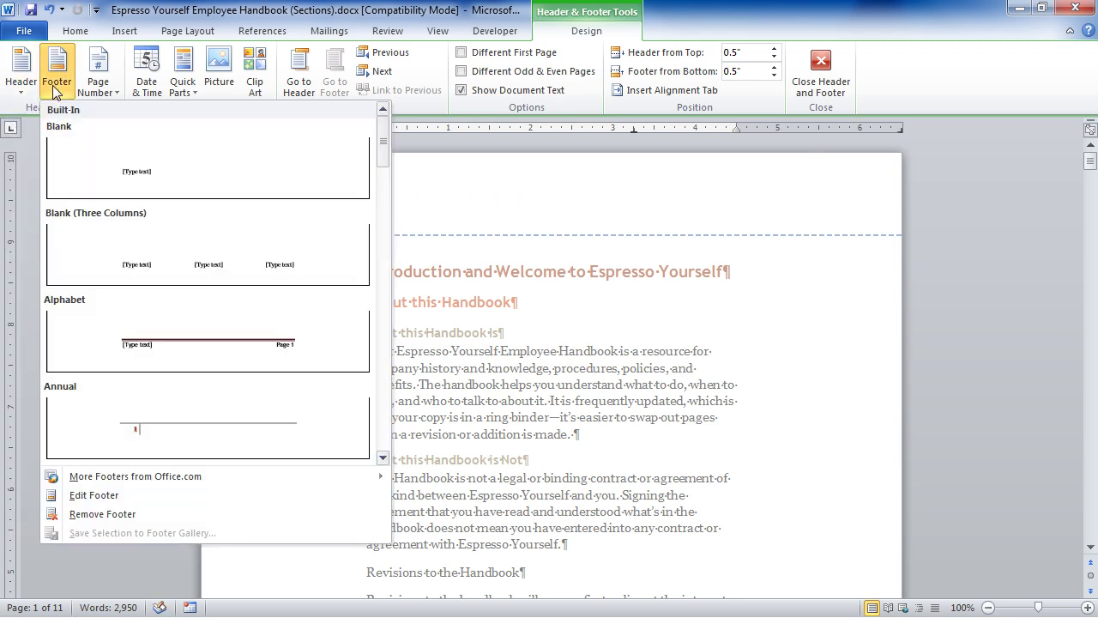
{"action": "left_click", "coordinate": [163, 515]}
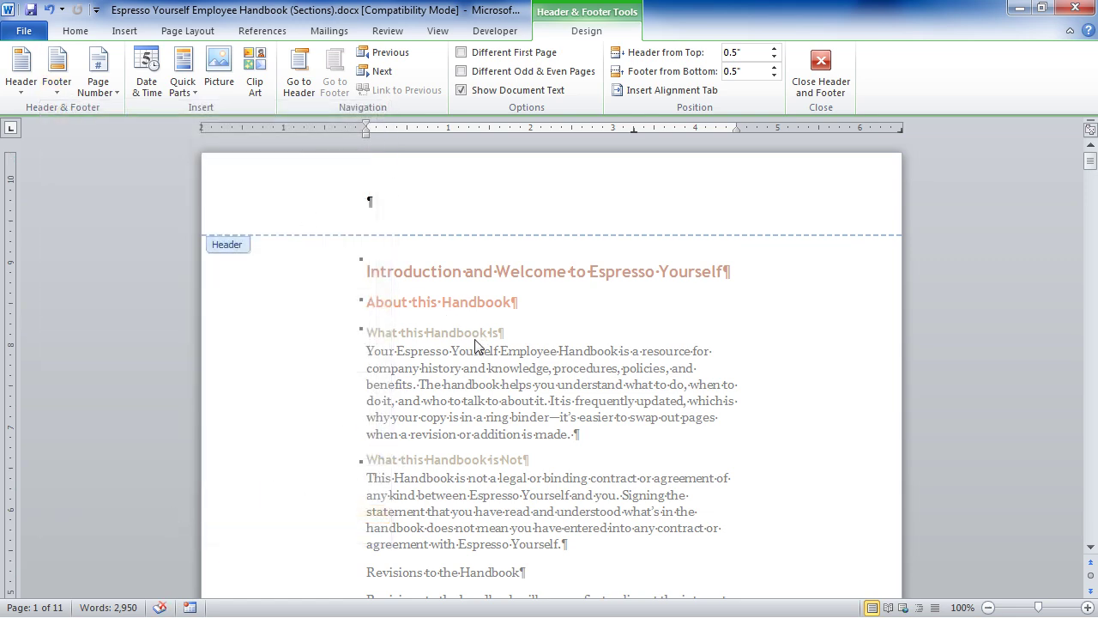
{"action": "double_click", "coordinate": [494, 374]}
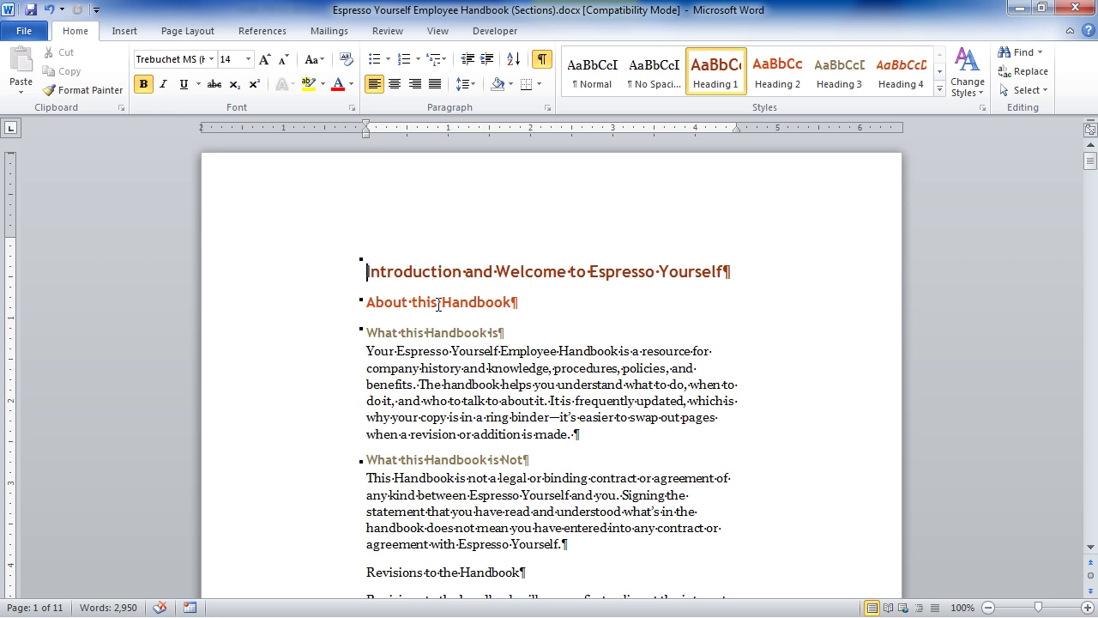
Step: Insert an Automatic Table 2 table of contents at the very beginning of the handbook
{"action": "left_click", "coordinate": [279, 35]}
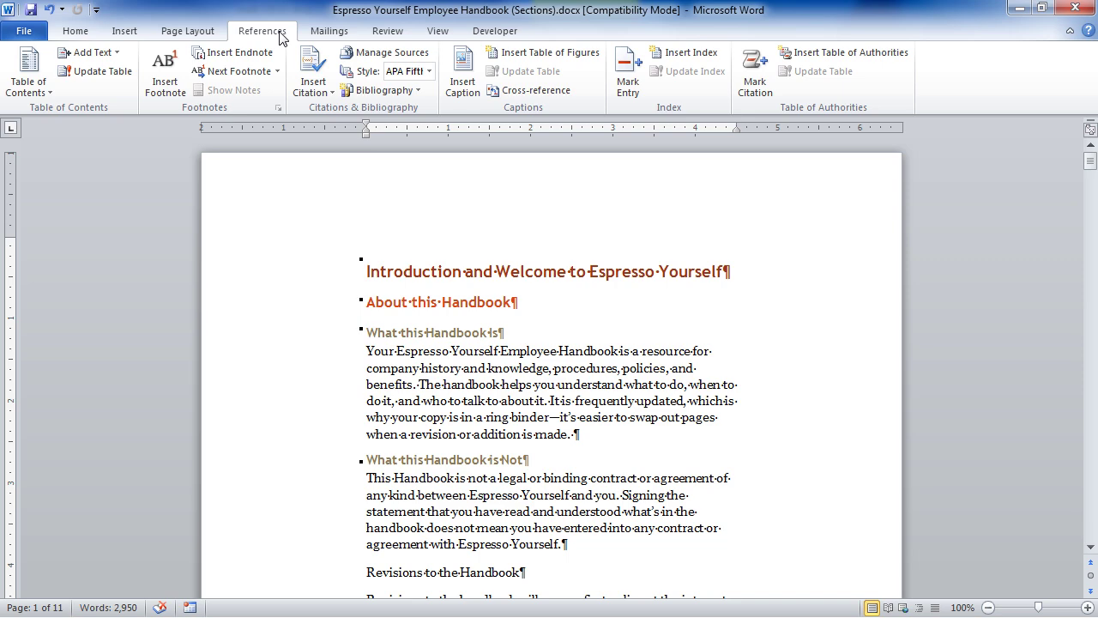
{"action": "left_click", "coordinate": [41, 92]}
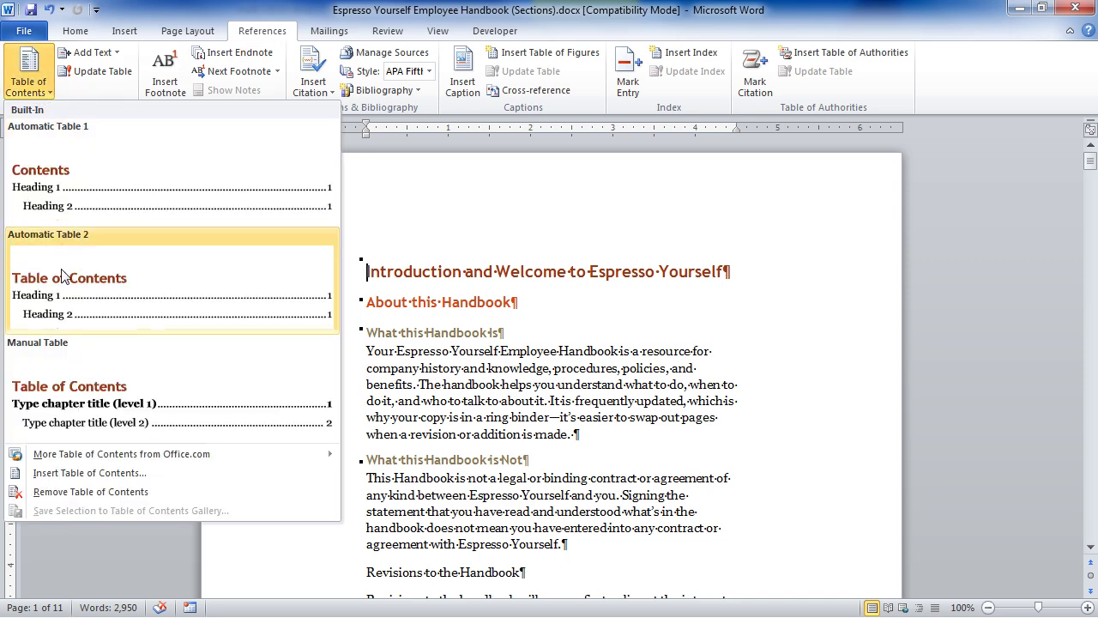
{"action": "left_click", "coordinate": [62, 271]}
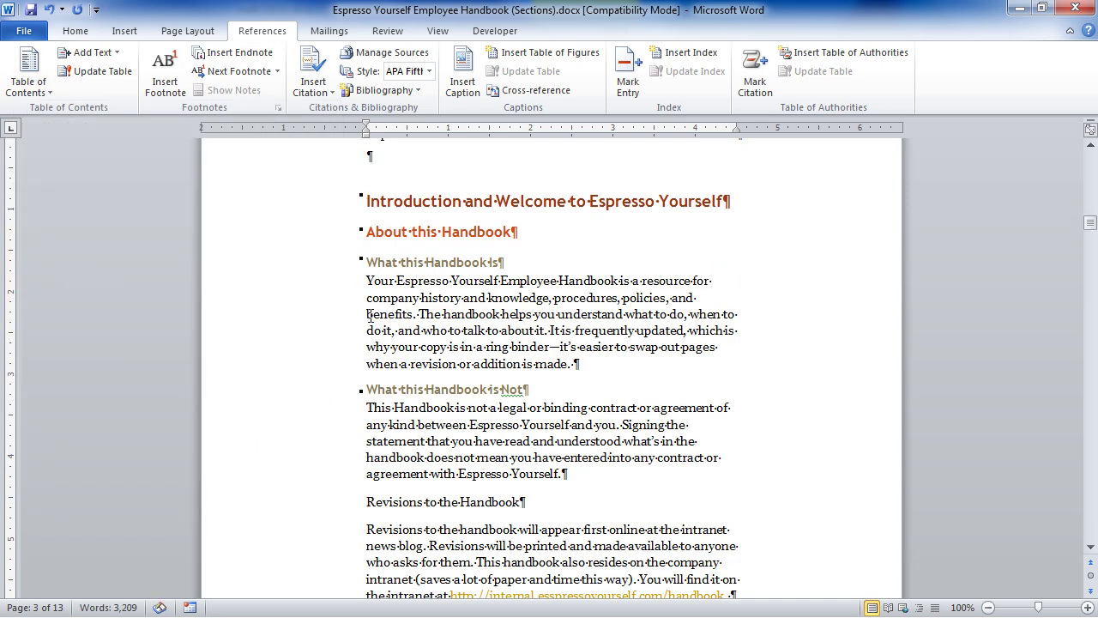
{"action": "scroll", "coordinate": [516, 352], "scroll_direction": "up", "scroll_amount": 15}
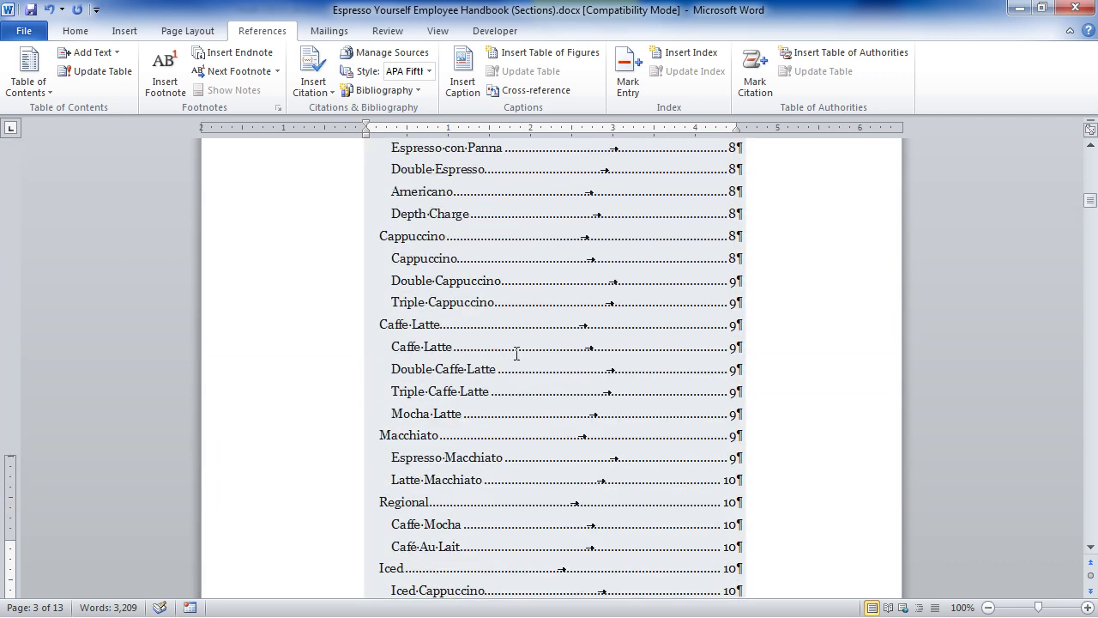
{"action": "scroll", "coordinate": [778, 353], "scroll_direction": "up", "scroll_amount": 10}
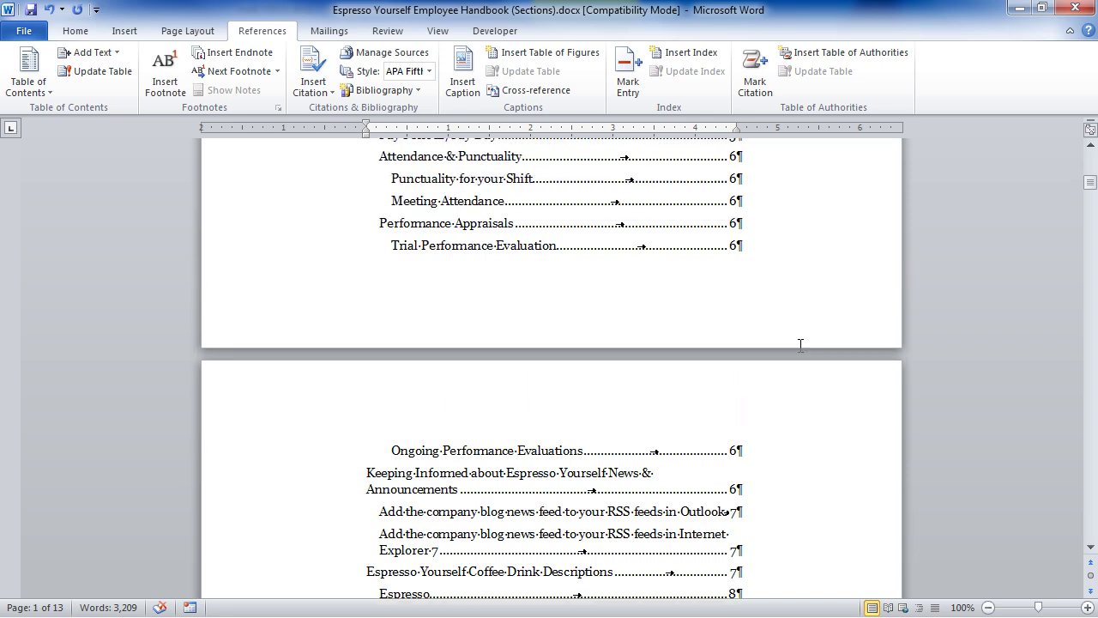
{"action": "scroll", "coordinate": [779, 354], "scroll_direction": "up", "scroll_amount": 11}
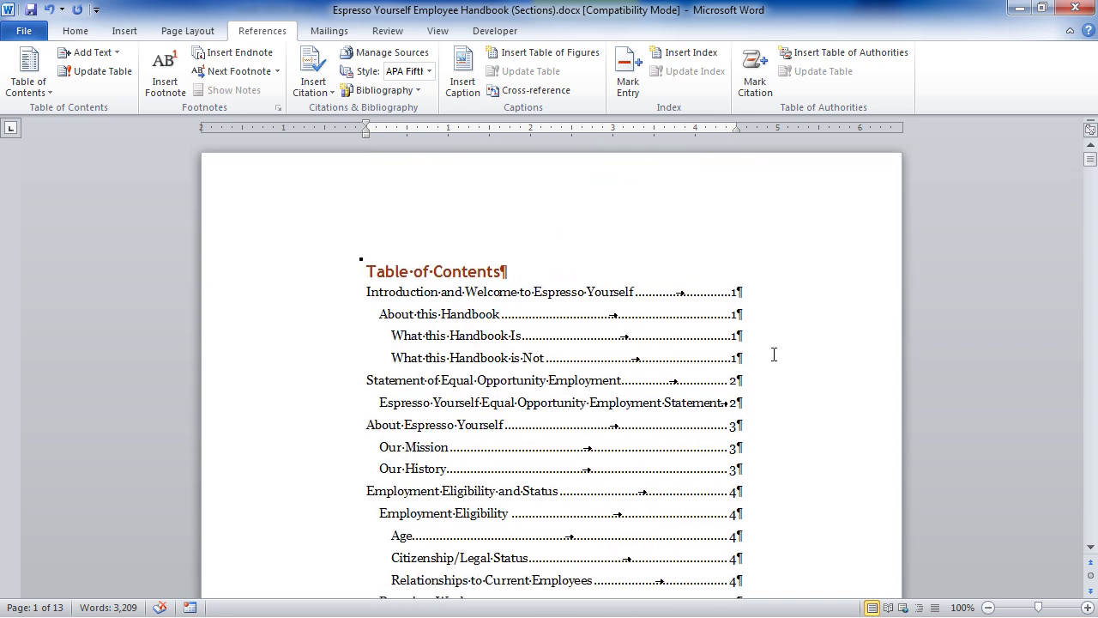
Step: Insert a Next Page section break directly before the heading "Introduction and Welcome to Espresso Yourself", after the table of contents
{"action": "scroll", "coordinate": [774, 354], "scroll_direction": "down", "scroll_amount": 4}
{"action": "scroll", "coordinate": [774, 354], "scroll_direction": "down", "scroll_amount": 15}
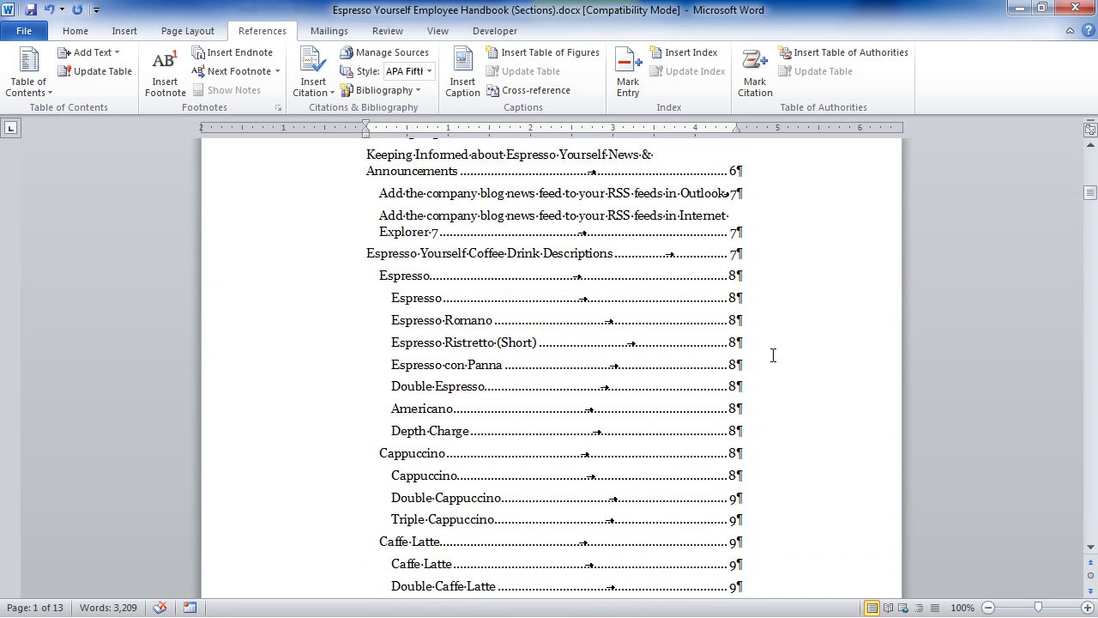
{"action": "scroll", "coordinate": [773, 355], "scroll_direction": "down", "scroll_amount": 13}
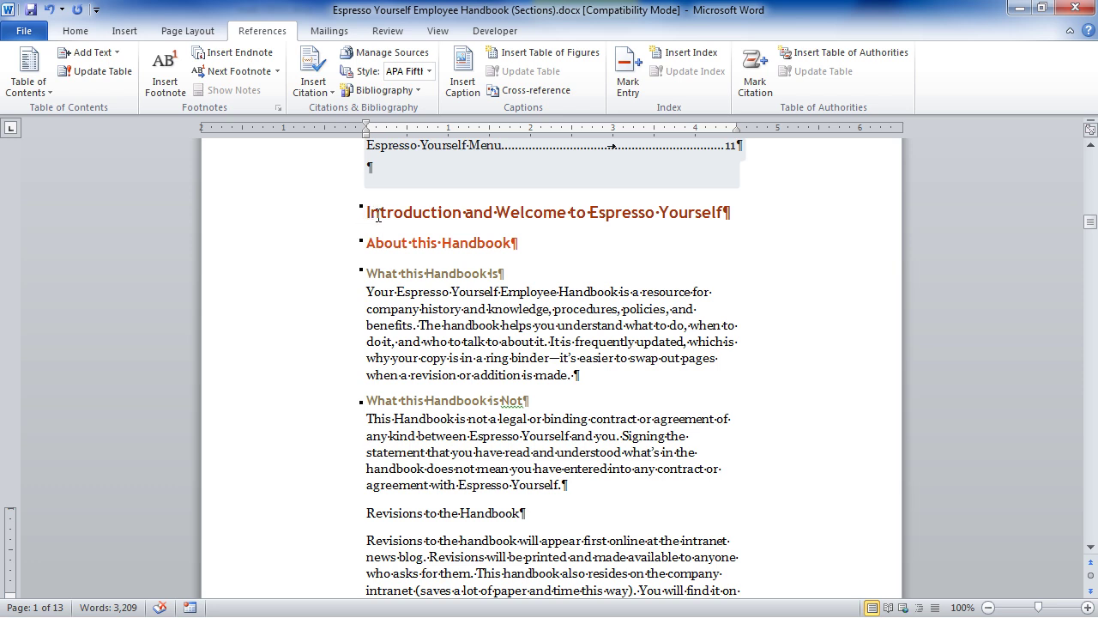
{"action": "scroll", "coordinate": [486, 262], "scroll_direction": "up", "scroll_amount": 3}
{"action": "left_click", "coordinate": [368, 336]}
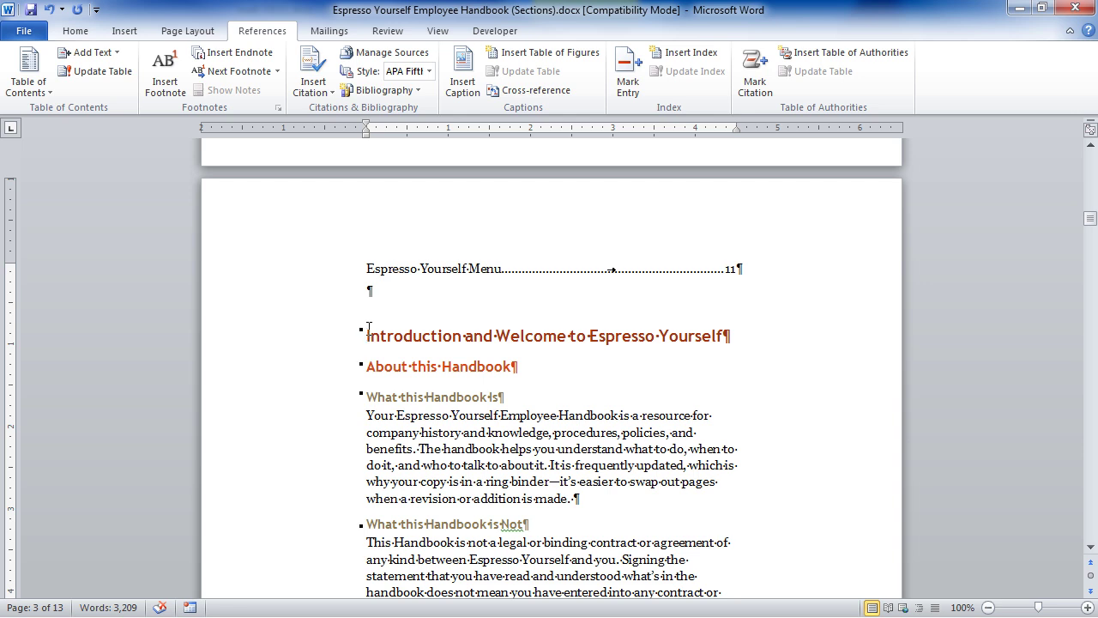
{"action": "left_click", "coordinate": [189, 32]}
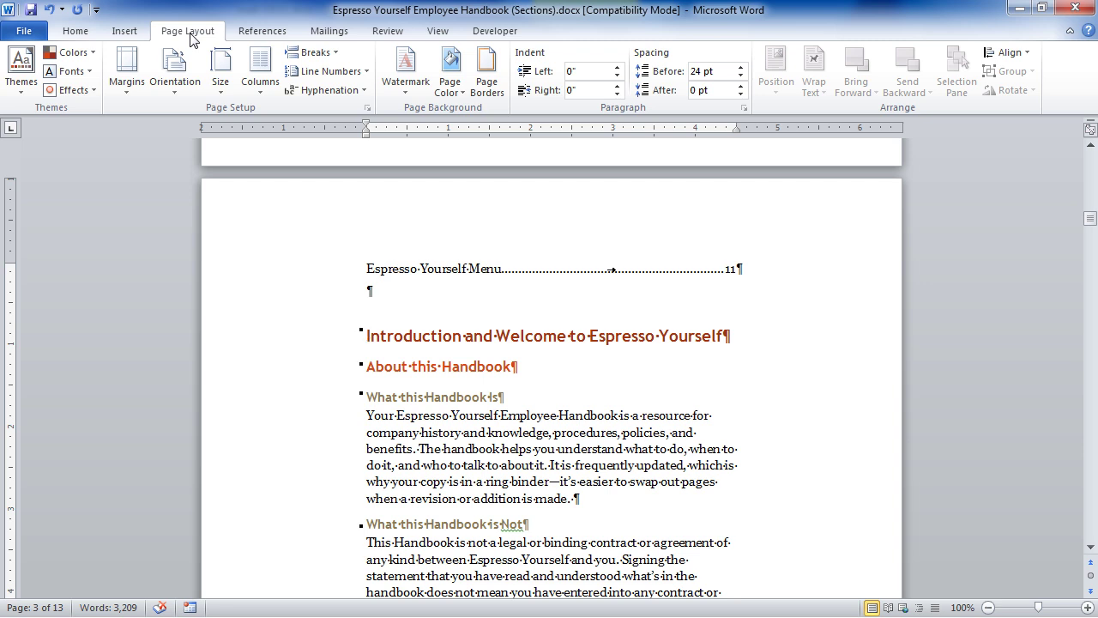
{"action": "left_click", "coordinate": [309, 54]}
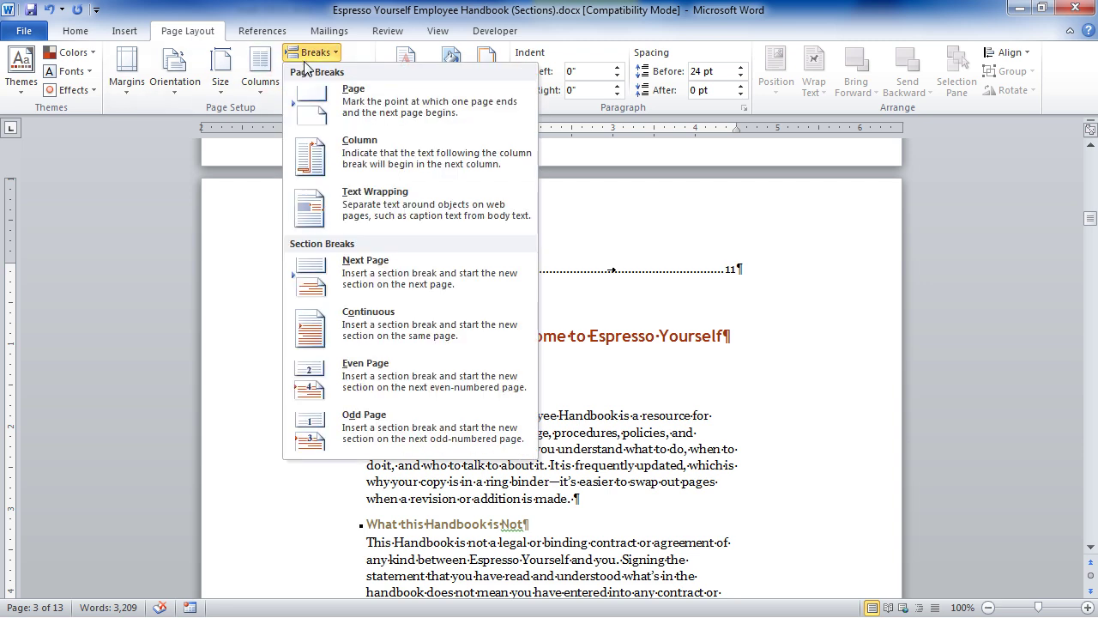
{"action": "left_click", "coordinate": [367, 269]}
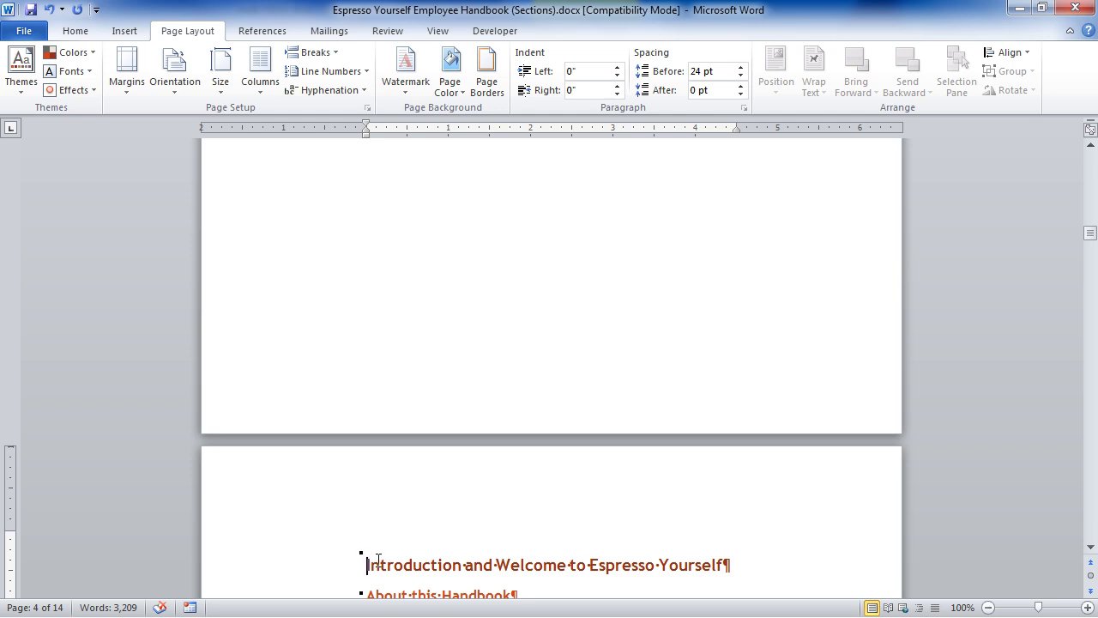
{"action": "scroll", "coordinate": [377, 557], "scroll_direction": "up", "scroll_amount": 1}
{"action": "scroll", "coordinate": [376, 557], "scroll_direction": "down", "scroll_amount": 9}
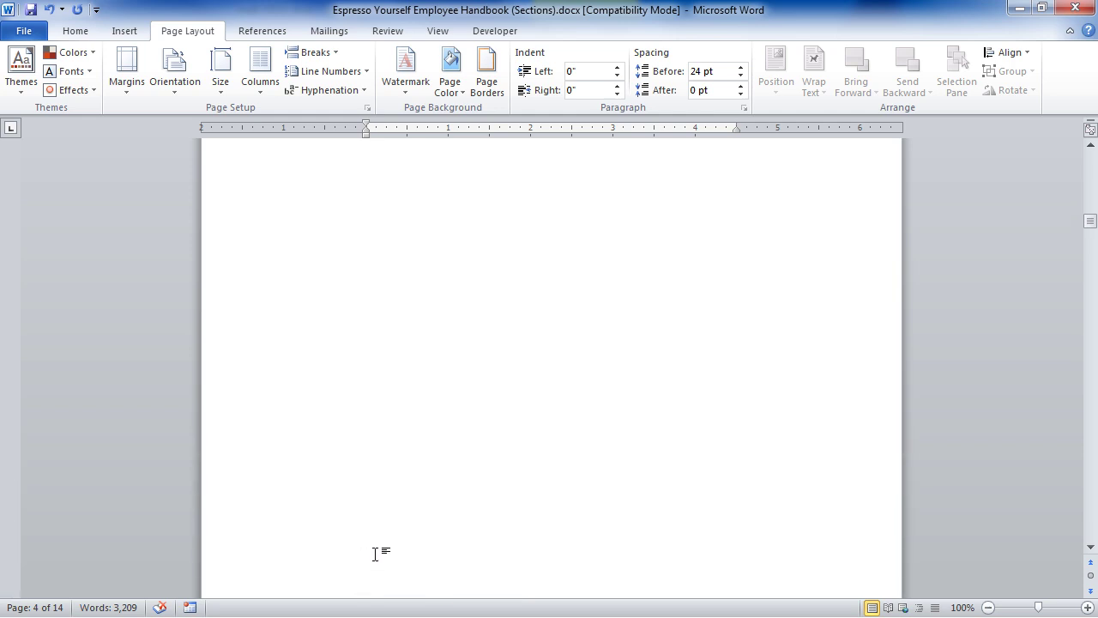
{"action": "scroll", "coordinate": [375, 554], "scroll_direction": "up", "scroll_amount": 3}
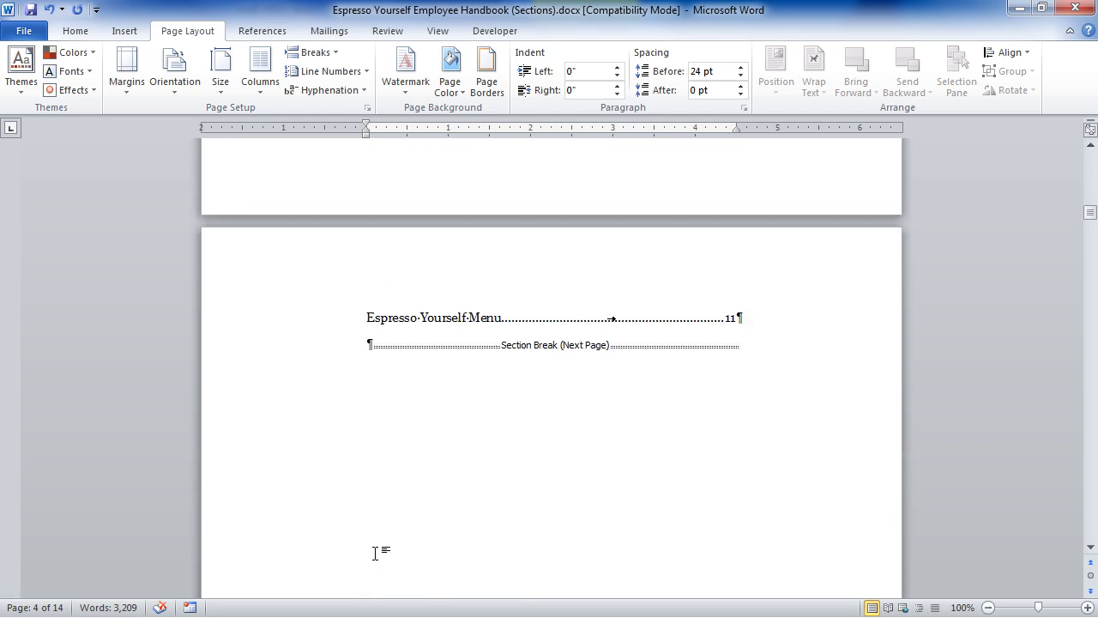
Step: Add Plain Number 2 page numbers at the bottom of the pages, working from the Introduction heading in the second section
{"action": "left_click", "coordinate": [371, 345]}
{"action": "left_click", "coordinate": [422, 380]}
{"action": "scroll", "coordinate": [492, 469], "scroll_direction": "down", "scroll_amount": 5}
{"action": "key", "text": "Down"}
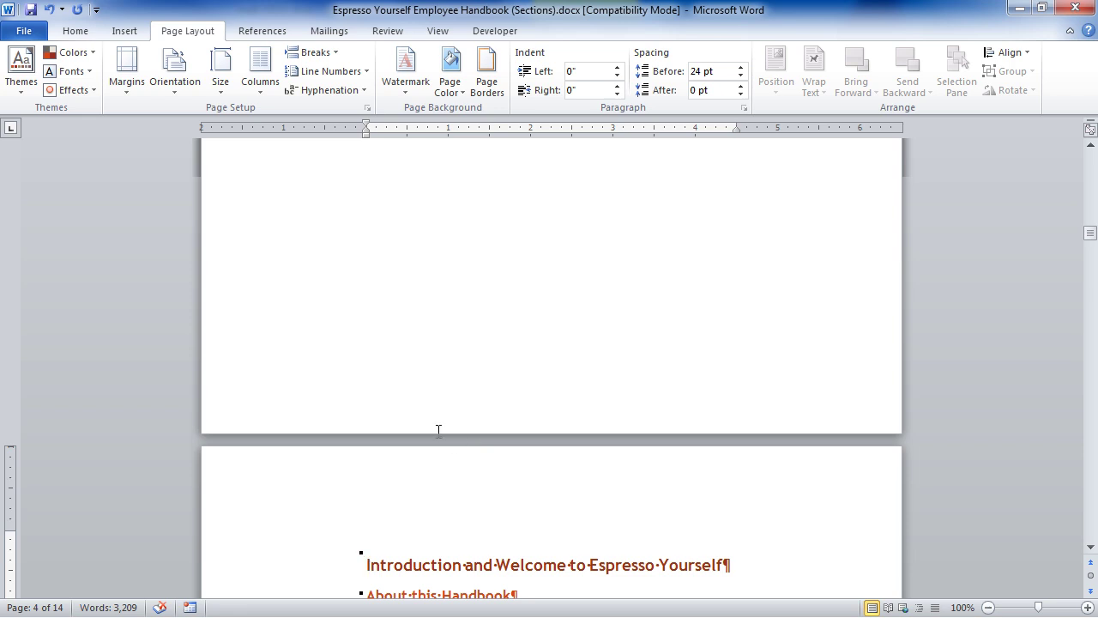
{"action": "left_click", "coordinate": [114, 32]}
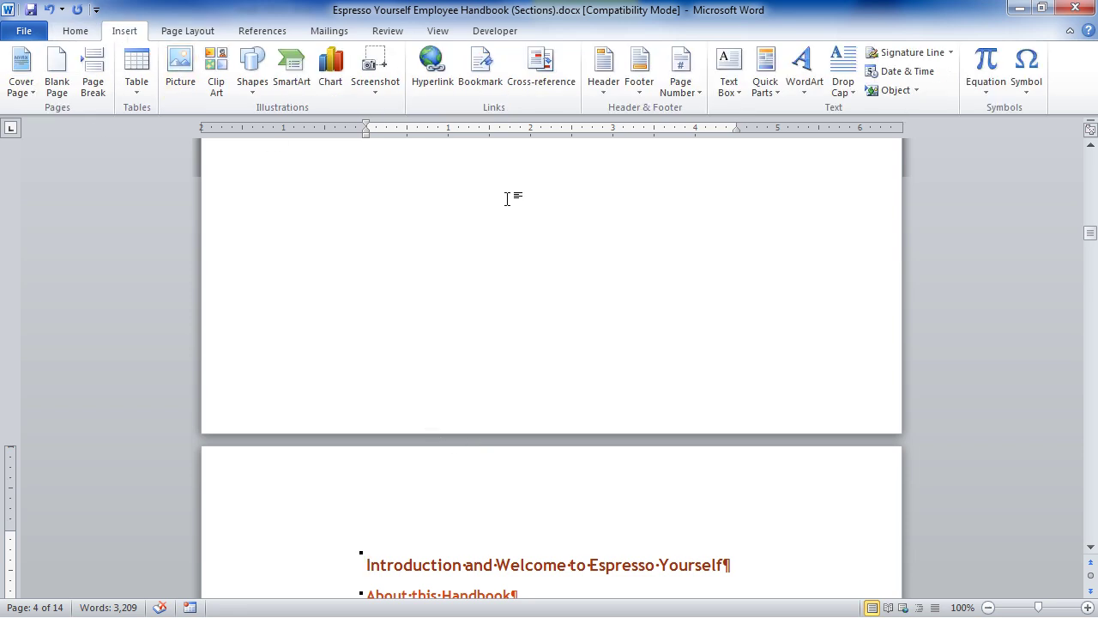
{"action": "left_click", "coordinate": [682, 86]}
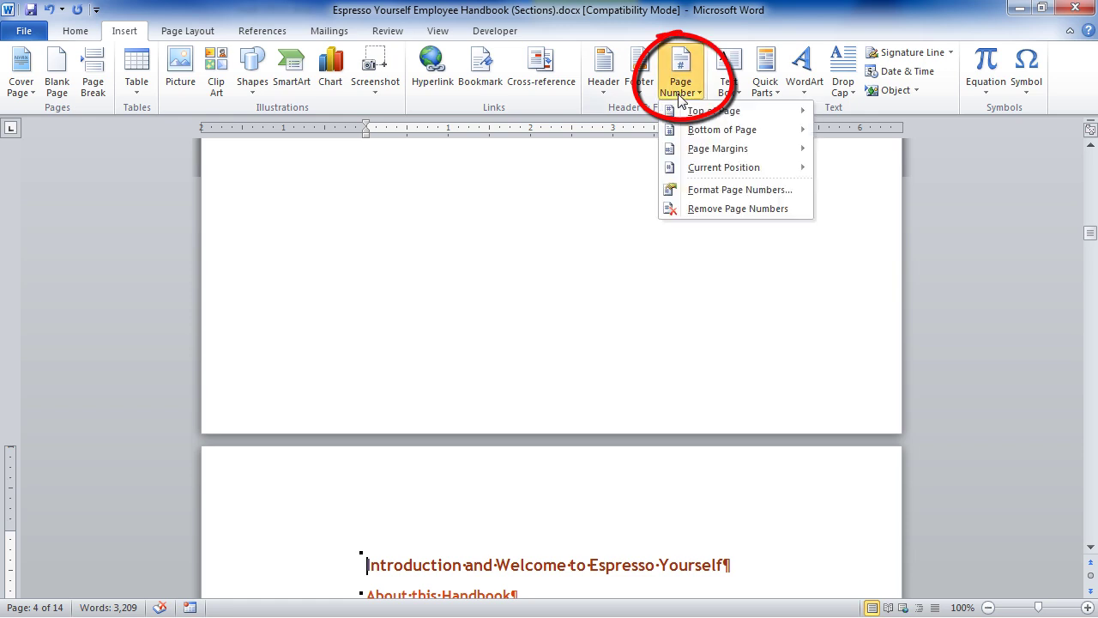
{"action": "mouse_move", "coordinate": [721, 129]}
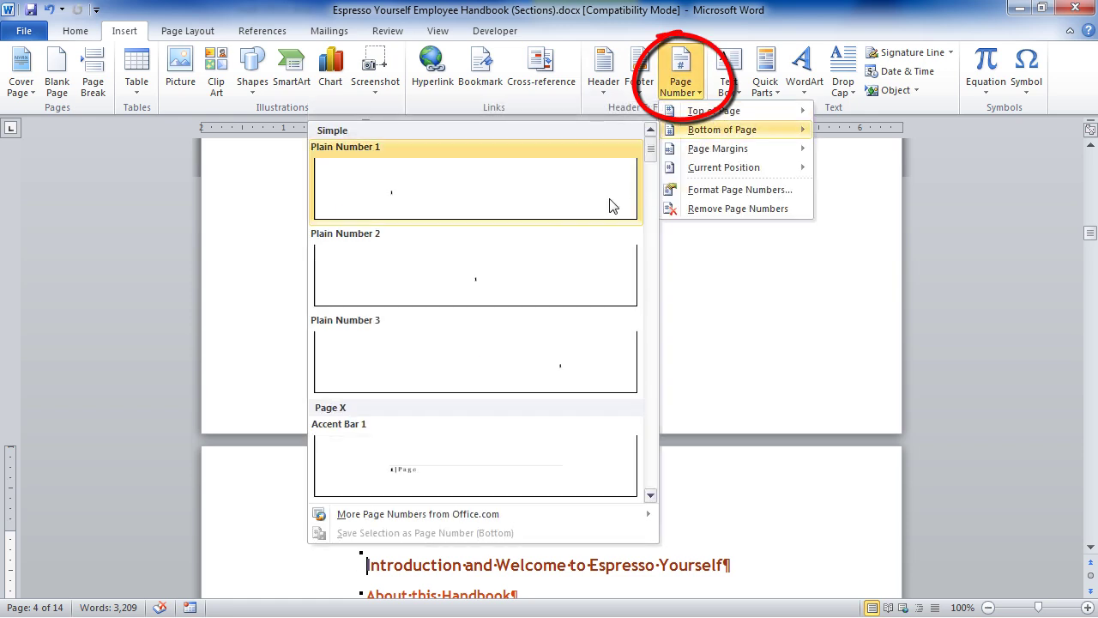
{"action": "left_click", "coordinate": [490, 299]}
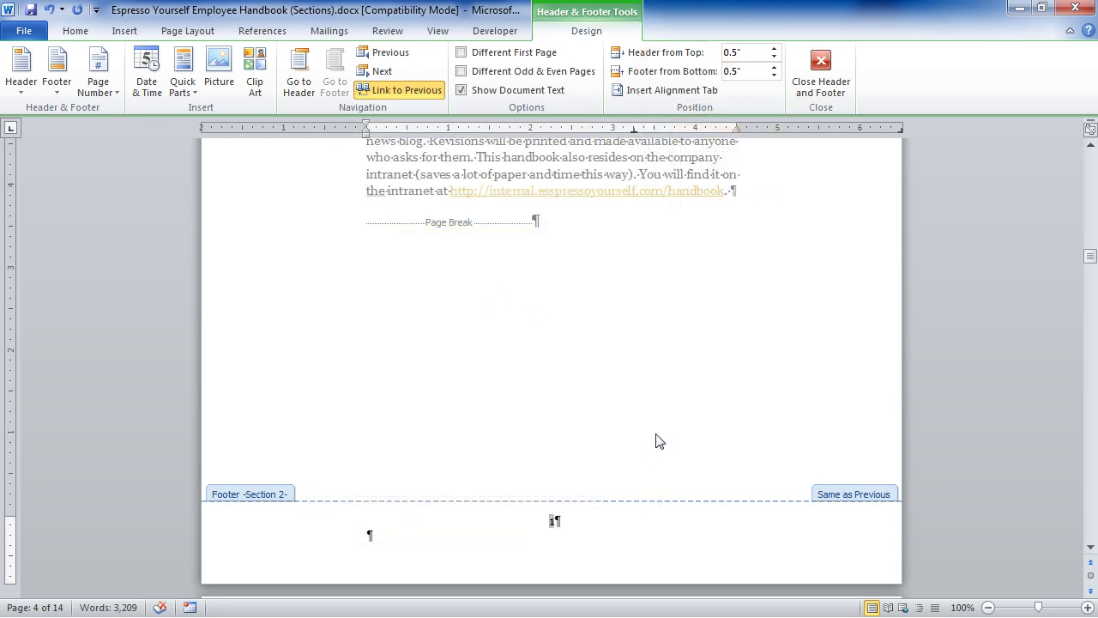
Step: Examine how the footer page numbers run through the table of contents pages and onto the first page of section 2
{"action": "scroll", "coordinate": [658, 430], "scroll_direction": "up", "scroll_amount": 2}
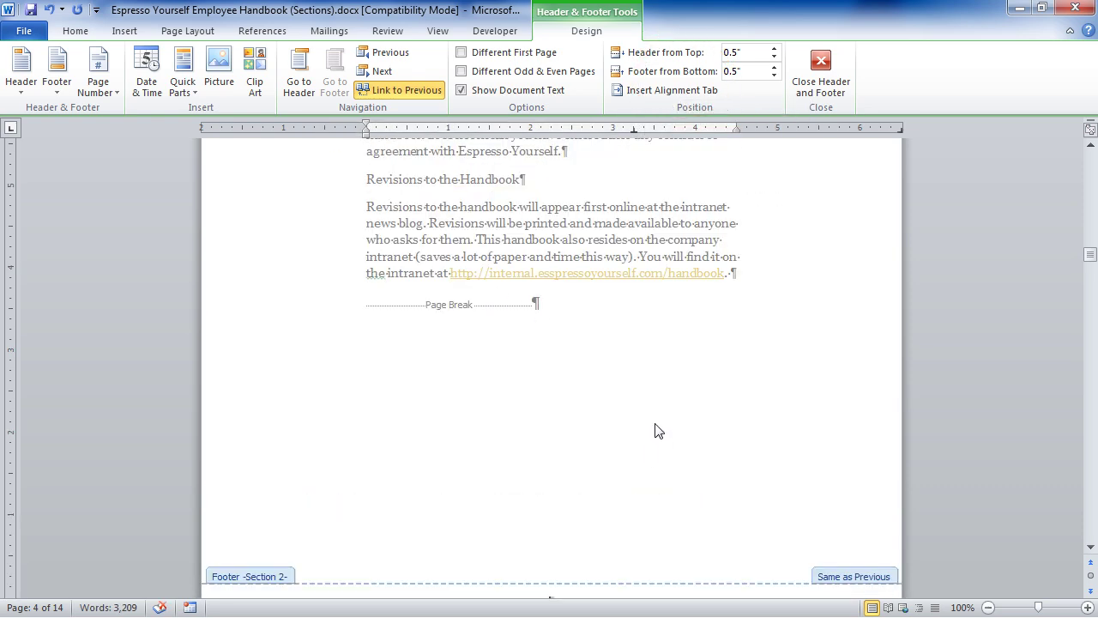
{"action": "scroll", "coordinate": [658, 430], "scroll_direction": "up", "scroll_amount": 13}
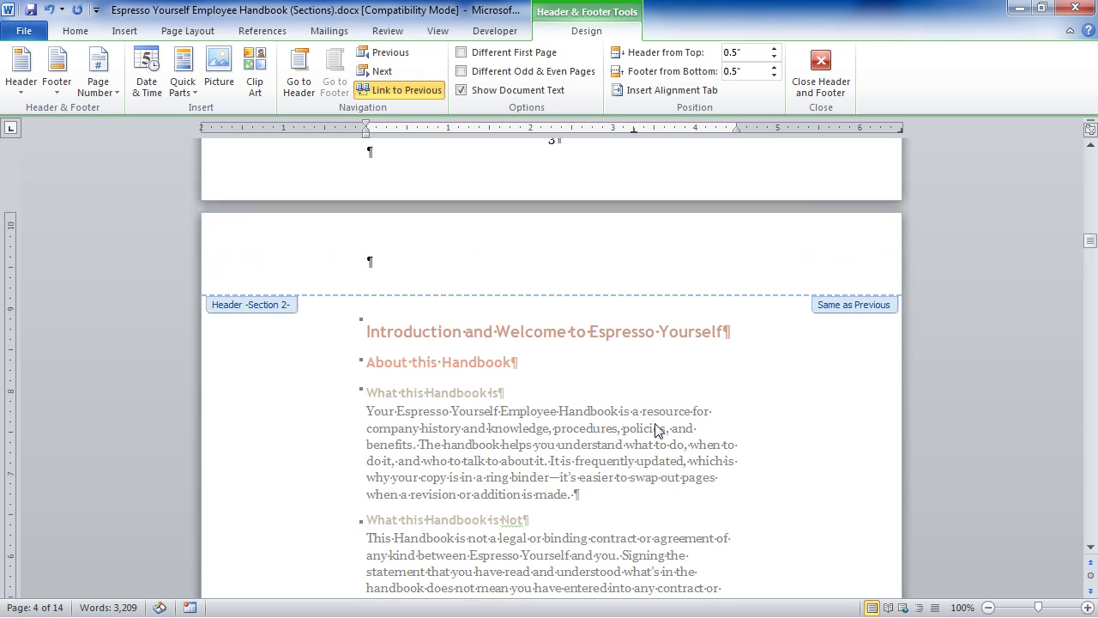
{"action": "scroll", "coordinate": [658, 430], "scroll_direction": "up", "scroll_amount": 4}
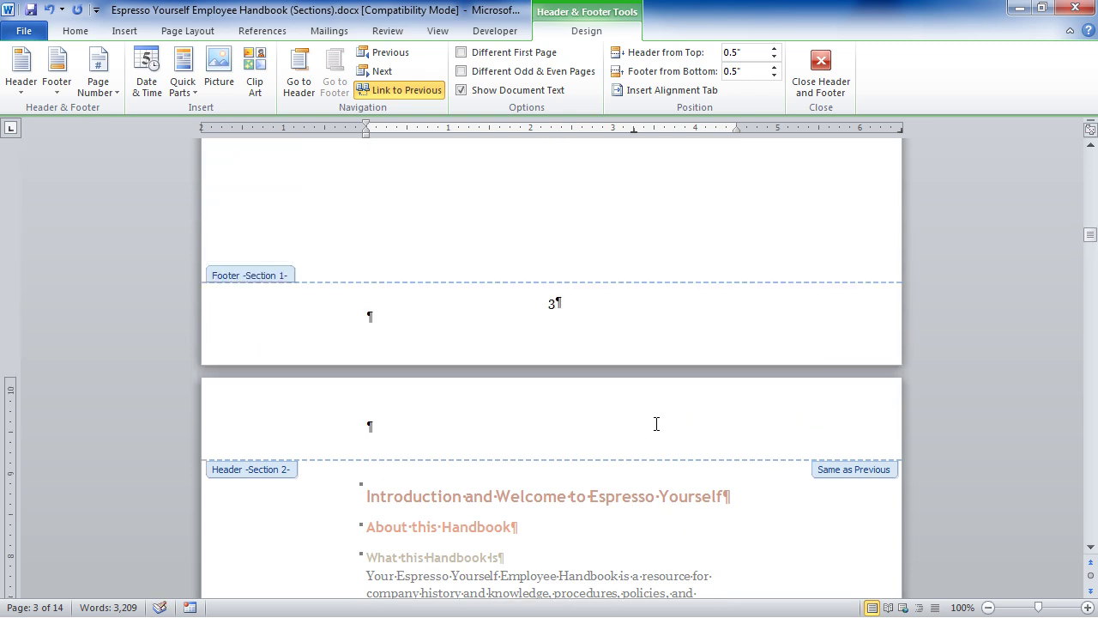
{"action": "scroll", "coordinate": [656, 424], "scroll_direction": "up", "scroll_amount": 5}
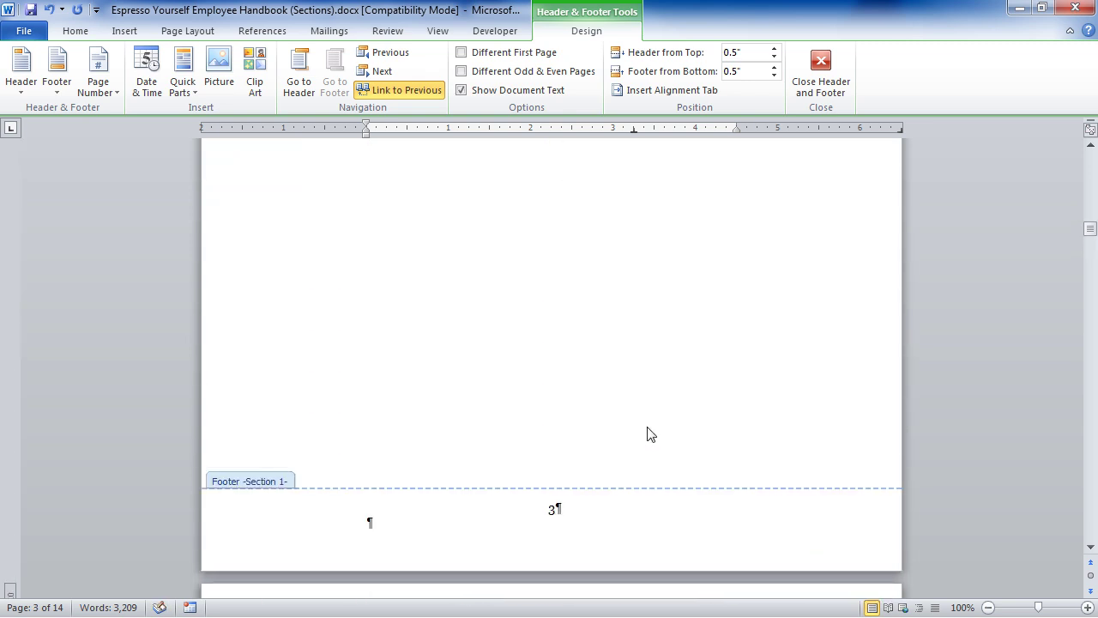
{"action": "scroll", "coordinate": [649, 434], "scroll_direction": "up", "scroll_amount": 11}
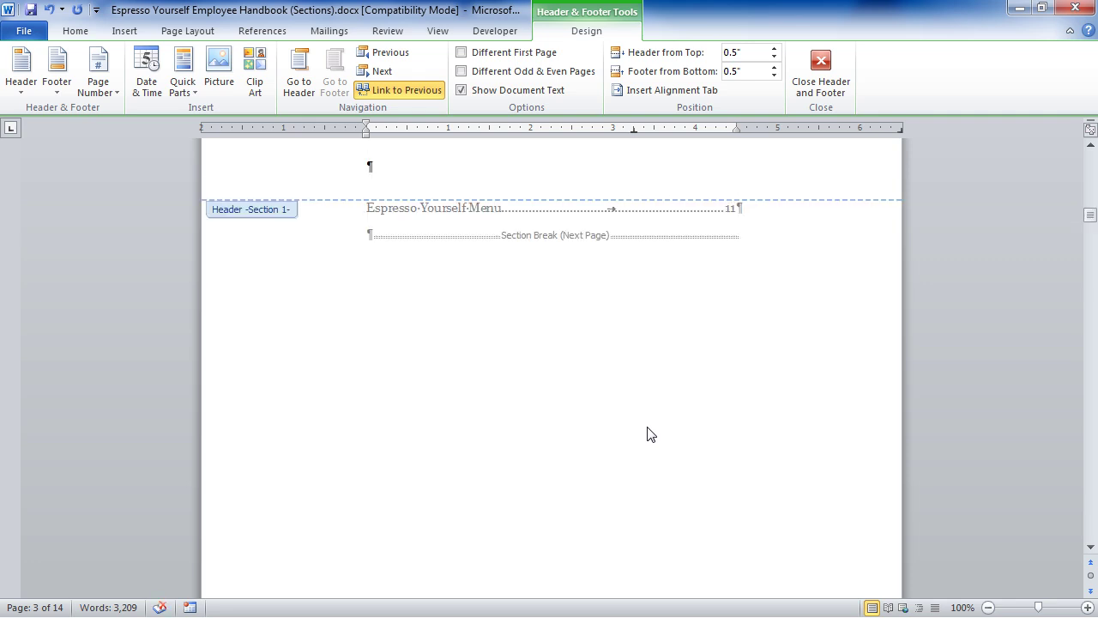
{"action": "scroll", "coordinate": [648, 434], "scroll_direction": "up", "scroll_amount": 5}
{"action": "scroll", "coordinate": [647, 434], "scroll_direction": "up", "scroll_amount": 3}
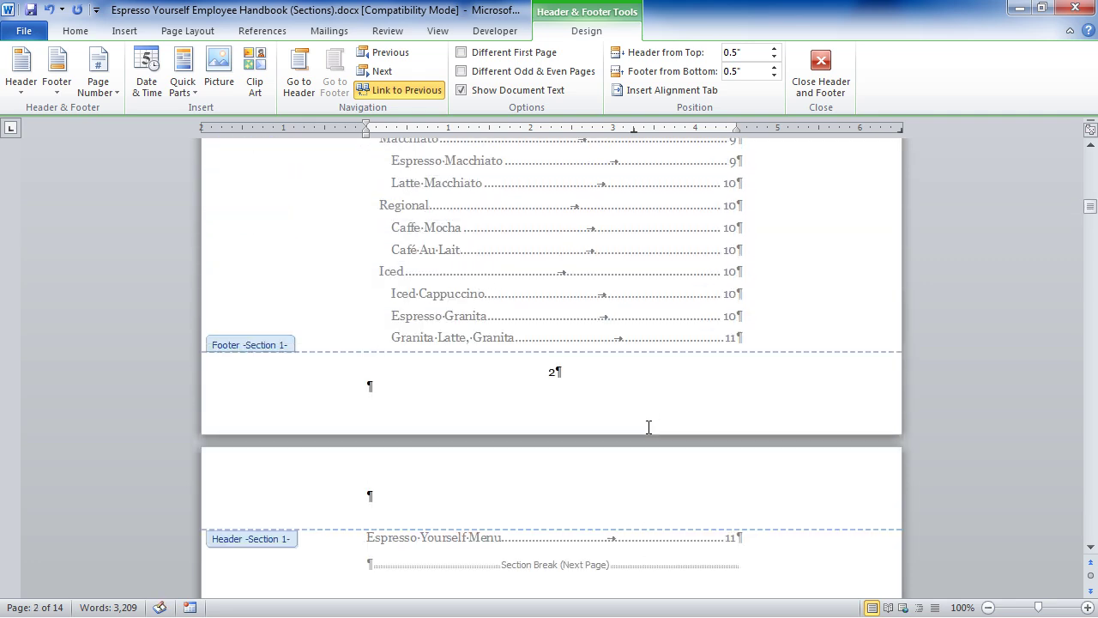
{"action": "scroll", "coordinate": [649, 426], "scroll_direction": "down", "scroll_amount": 20}
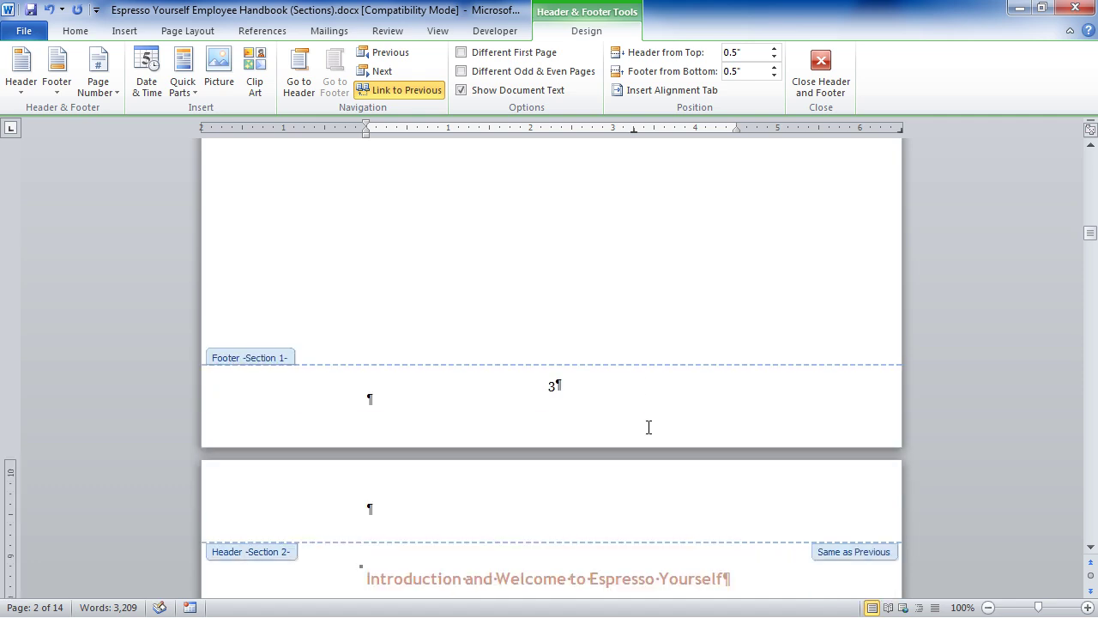
{"action": "scroll", "coordinate": [649, 427], "scroll_direction": "down", "scroll_amount": 11}
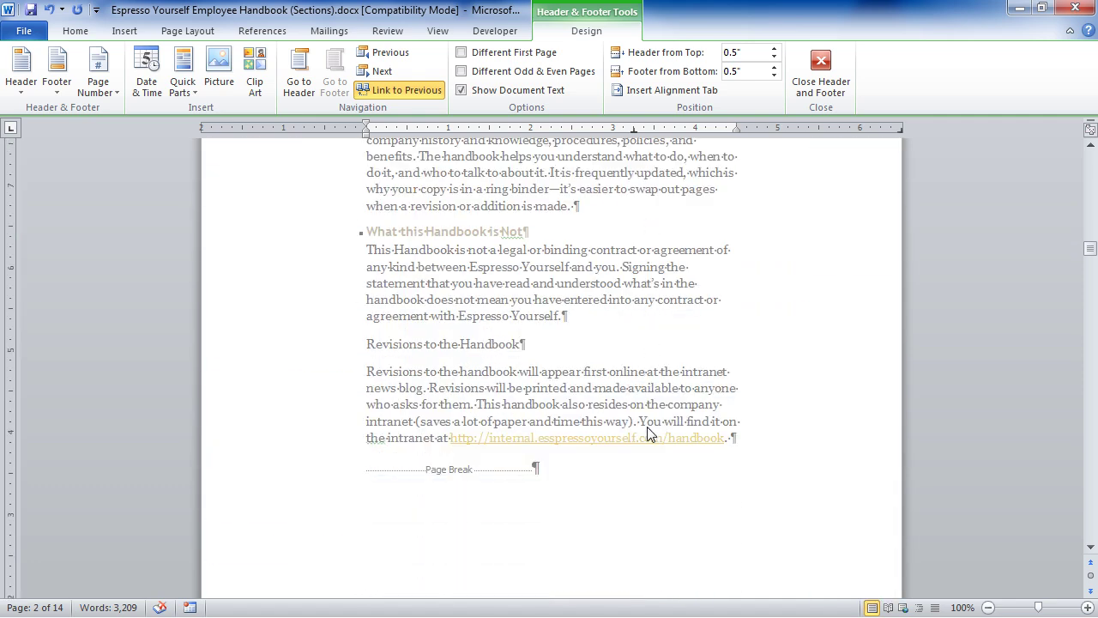
{"action": "scroll", "coordinate": [647, 434], "scroll_direction": "down", "scroll_amount": 7}
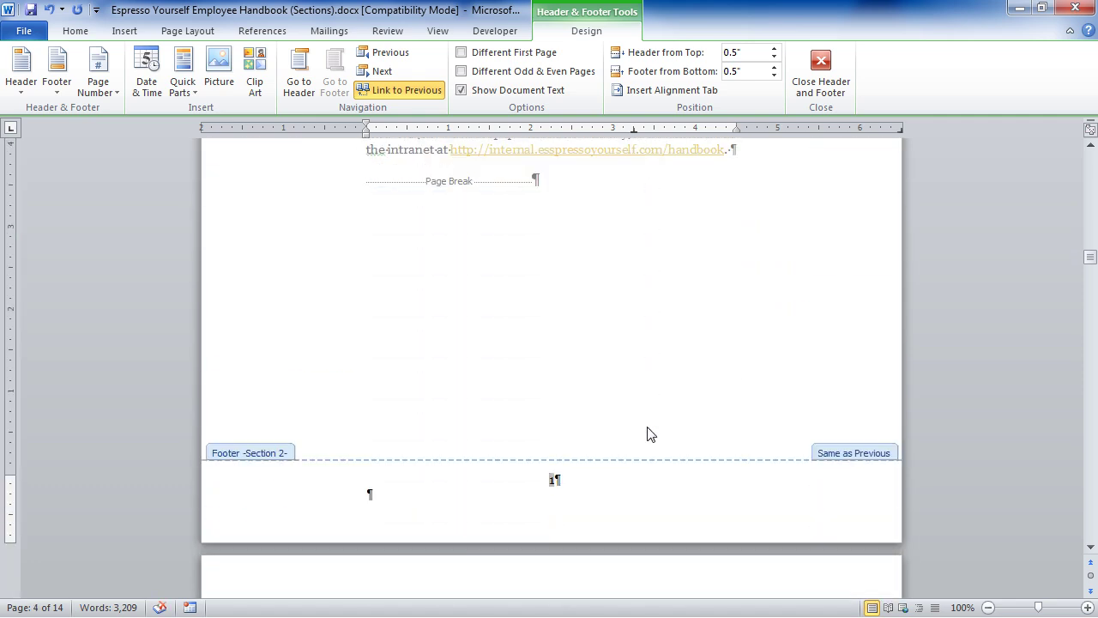
{"action": "scroll", "coordinate": [648, 434], "scroll_direction": "up", "scroll_amount": 6}
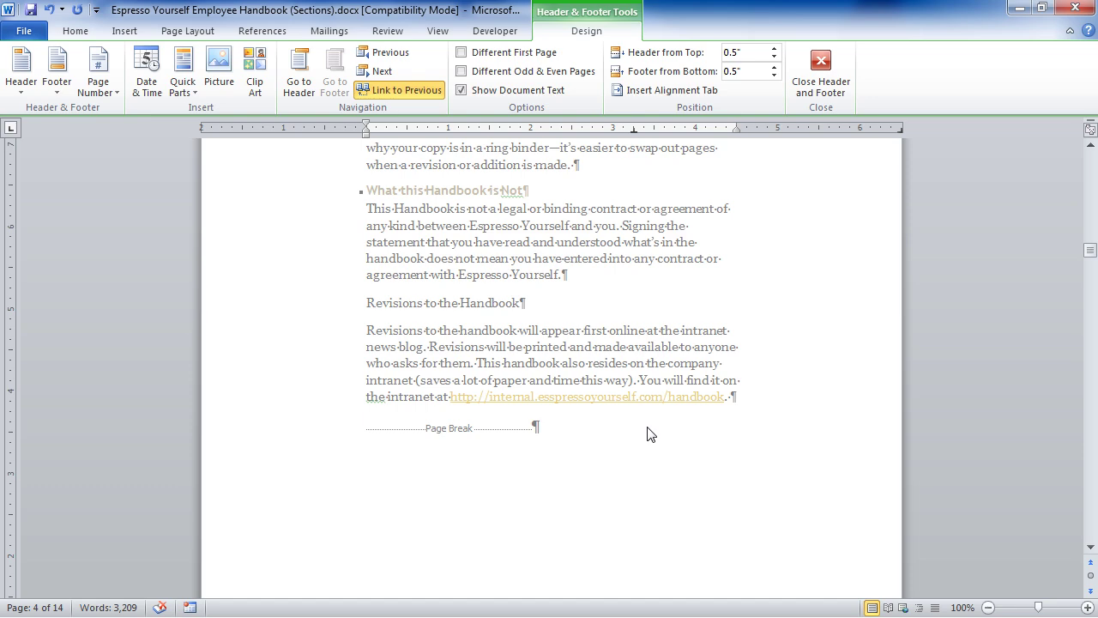
{"action": "scroll", "coordinate": [648, 434], "scroll_direction": "down", "scroll_amount": 6}
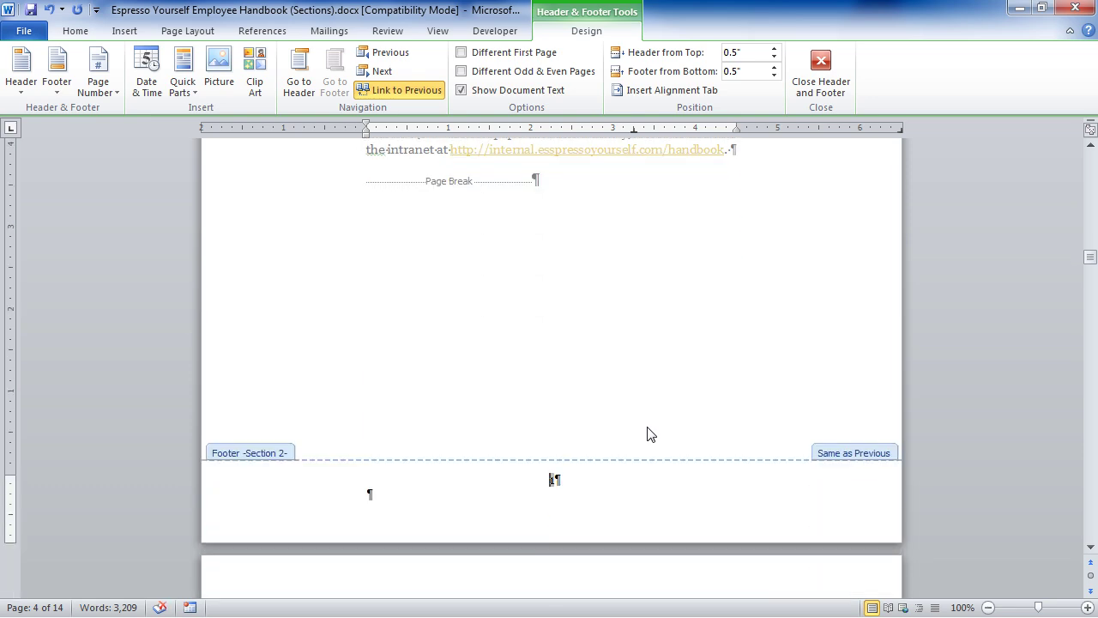
Step: Change the page number format of section 1 to lowercase Roman numerals (i, ii, iii) and check the footers into section 2
{"action": "scroll", "coordinate": [649, 435], "scroll_direction": "up", "scroll_amount": 17}
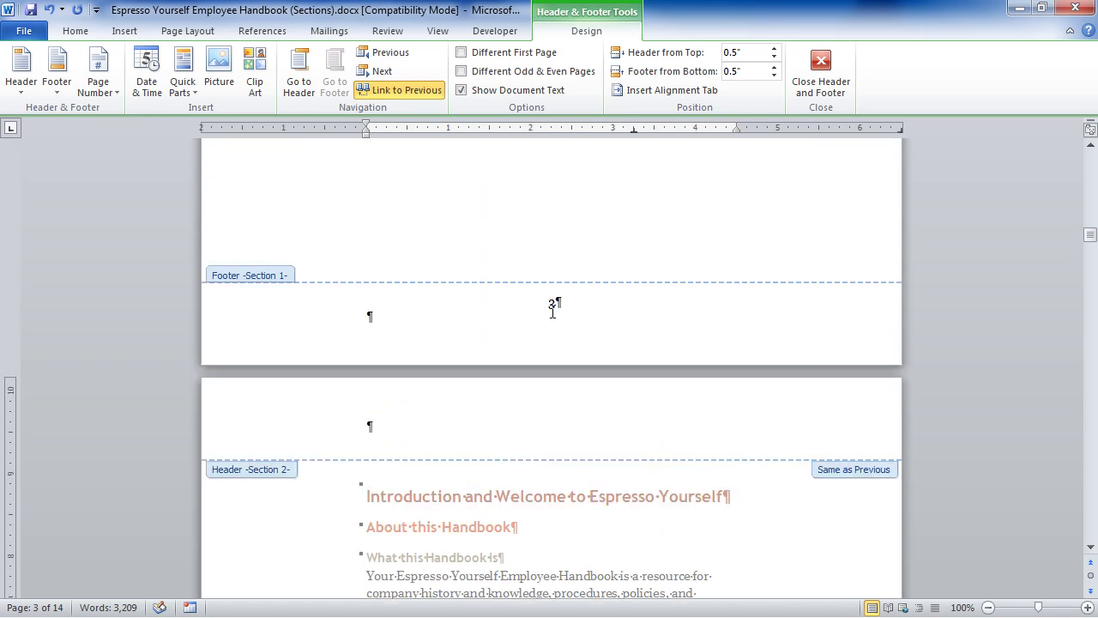
{"action": "left_click", "coordinate": [552, 309]}
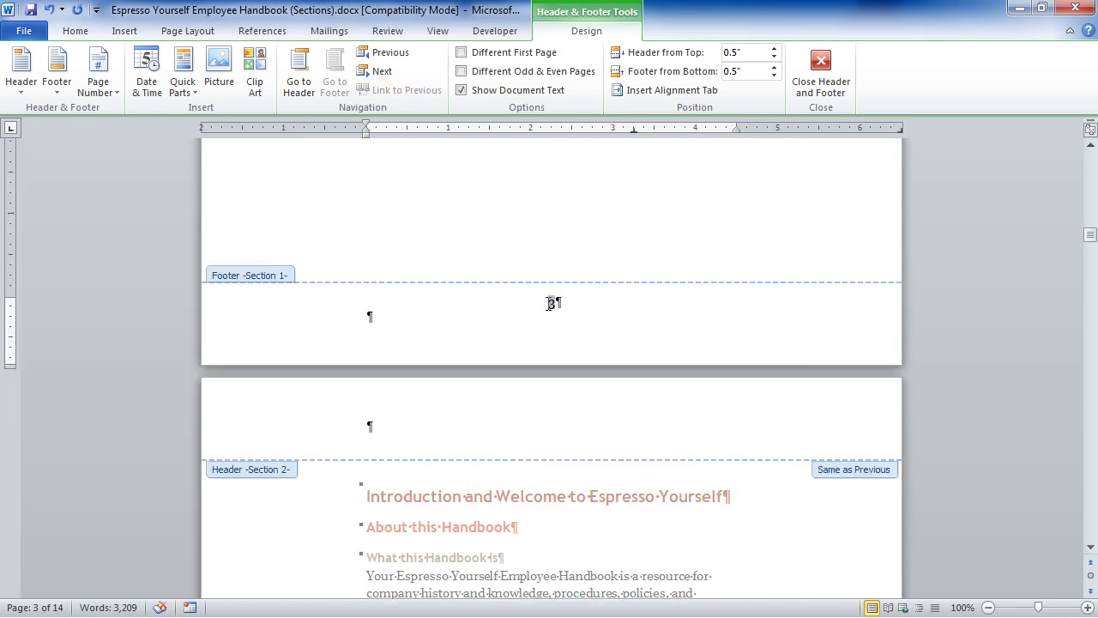
{"action": "left_click", "coordinate": [85, 95]}
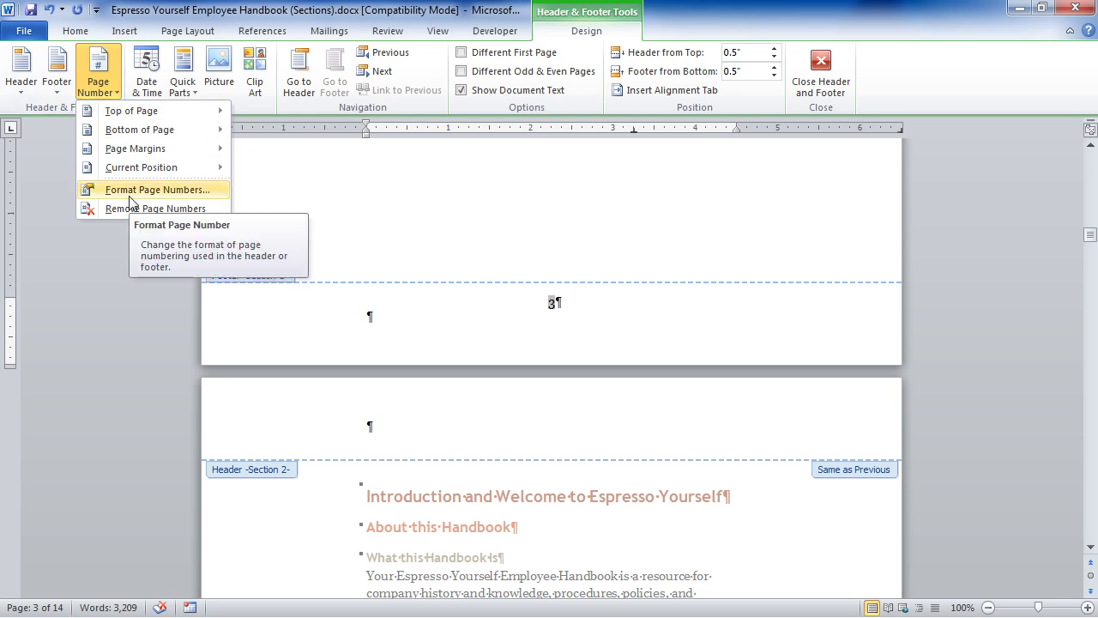
{"action": "left_click", "coordinate": [129, 193]}
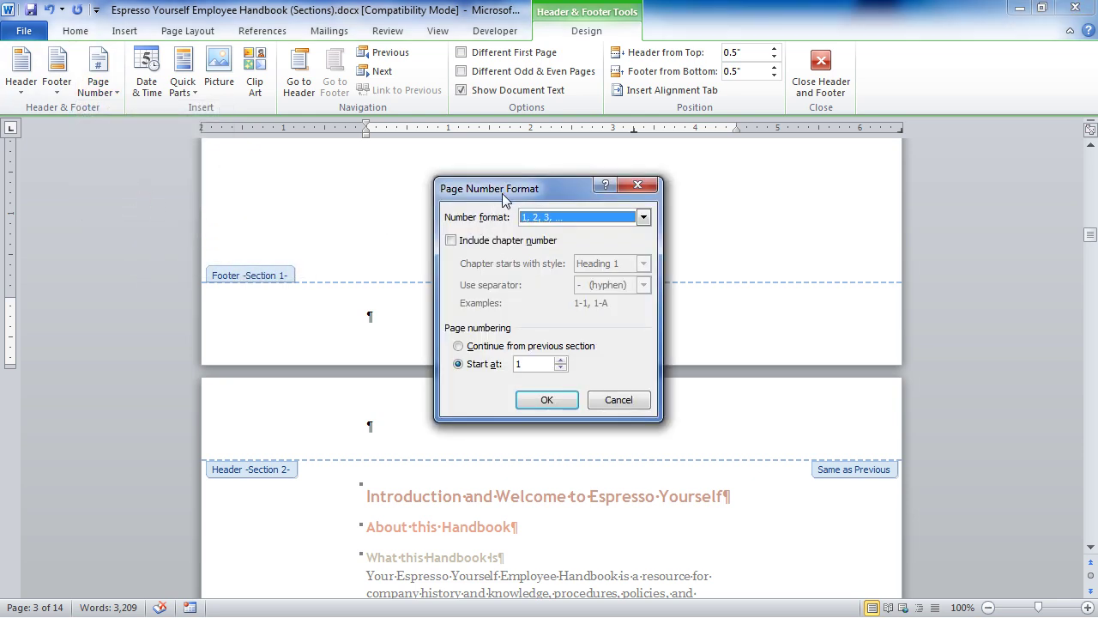
{"action": "left_click_drag", "start_coordinate": [506, 190], "coordinate": [217, 201]}
{"action": "left_click", "coordinate": [354, 228]}
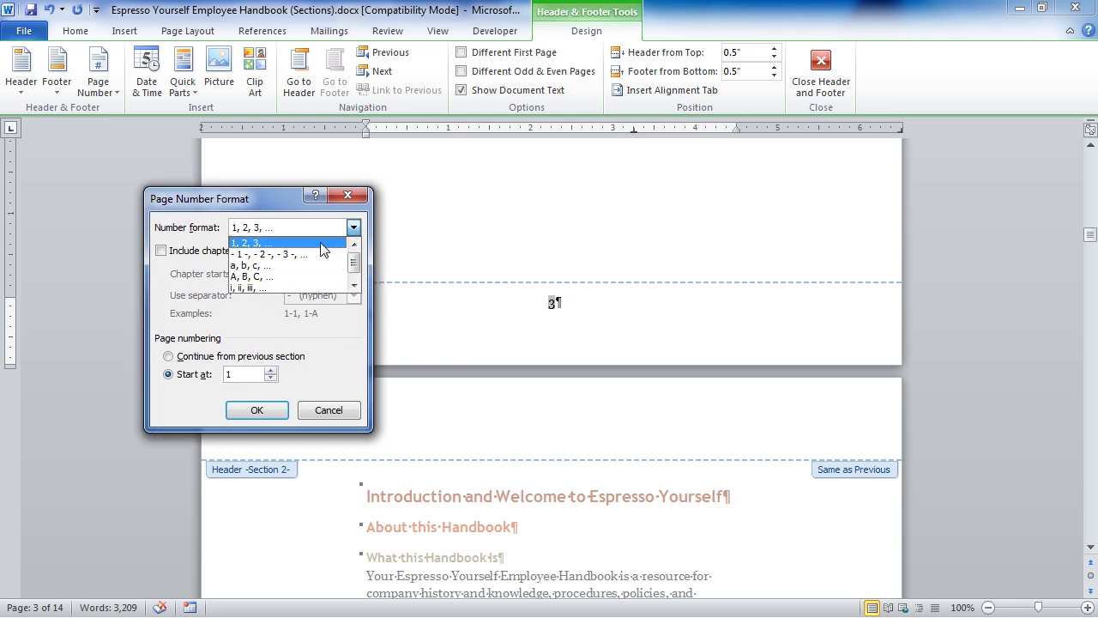
{"action": "left_click", "coordinate": [288, 286]}
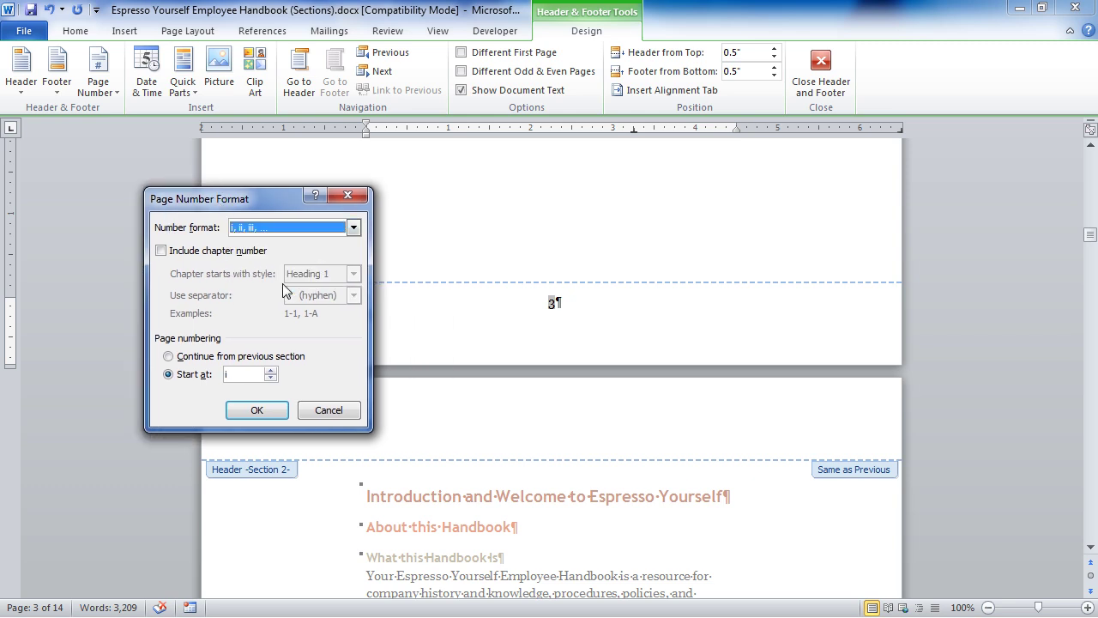
{"action": "left_click", "coordinate": [275, 410]}
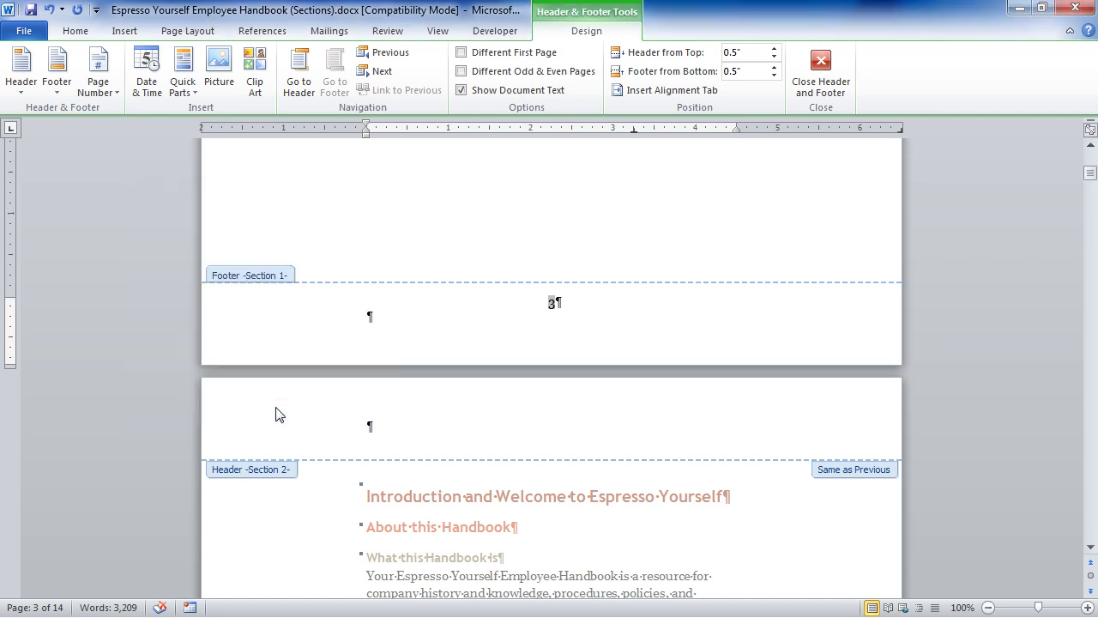
{"action": "scroll", "coordinate": [468, 440], "scroll_direction": "down", "scroll_amount": 5}
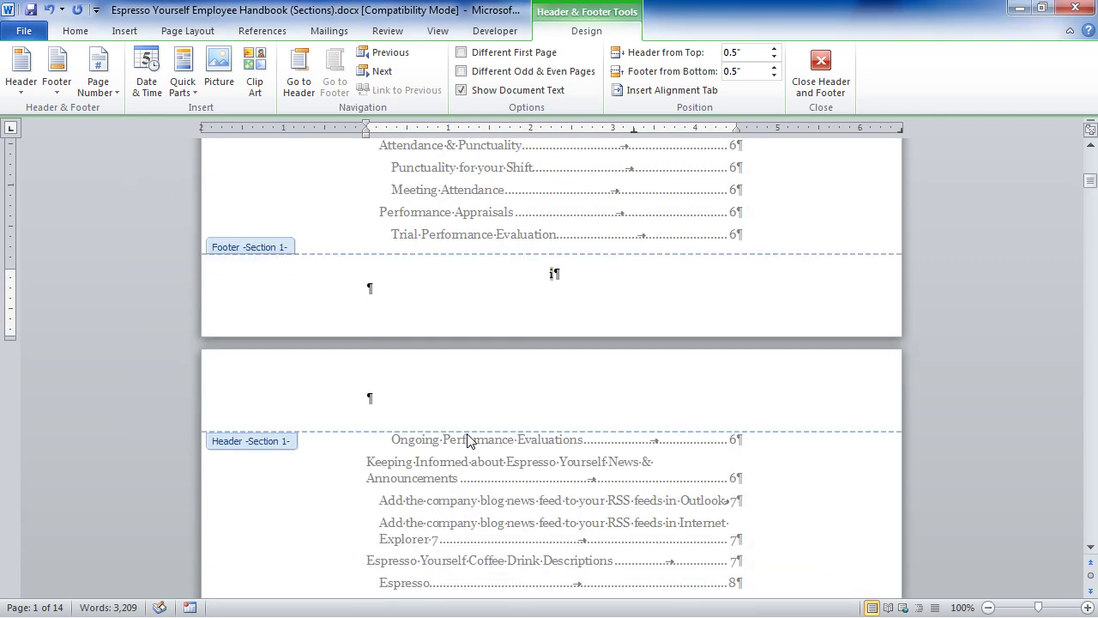
{"action": "scroll", "coordinate": [468, 440], "scroll_direction": "down", "scroll_amount": 16}
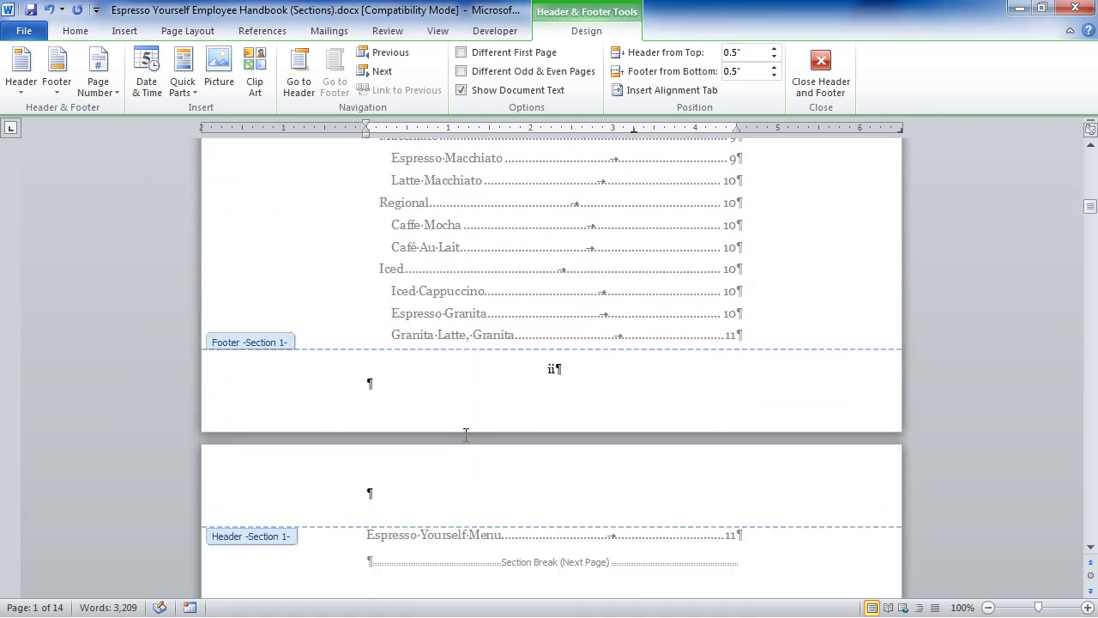
{"action": "scroll", "coordinate": [466, 435], "scroll_direction": "down", "scroll_amount": 16}
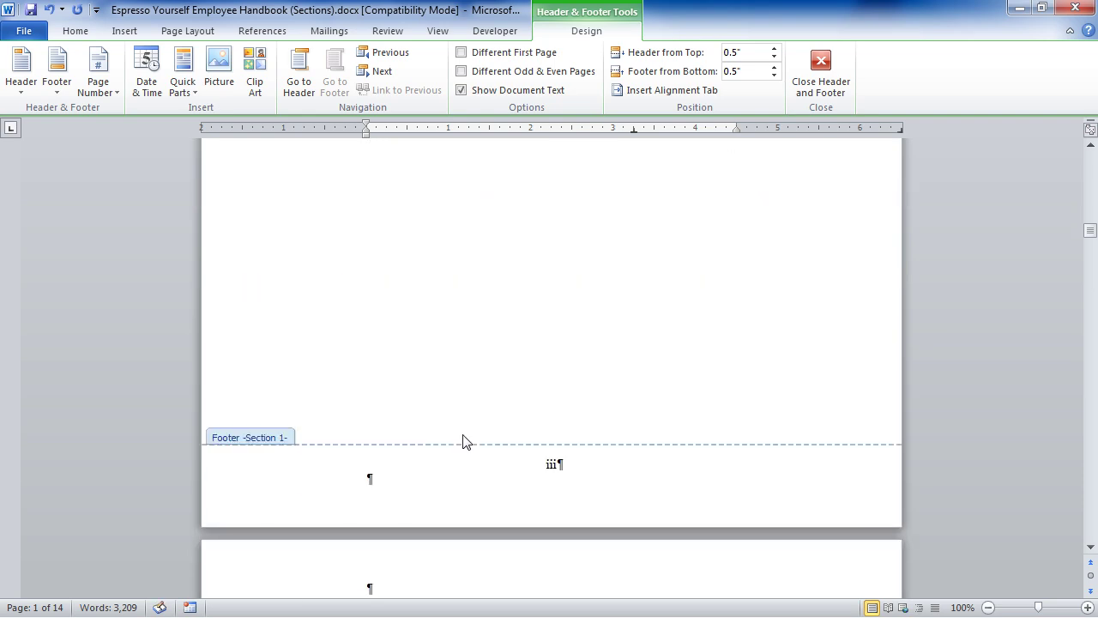
{"action": "scroll", "coordinate": [462, 442], "scroll_direction": "down", "scroll_amount": 15}
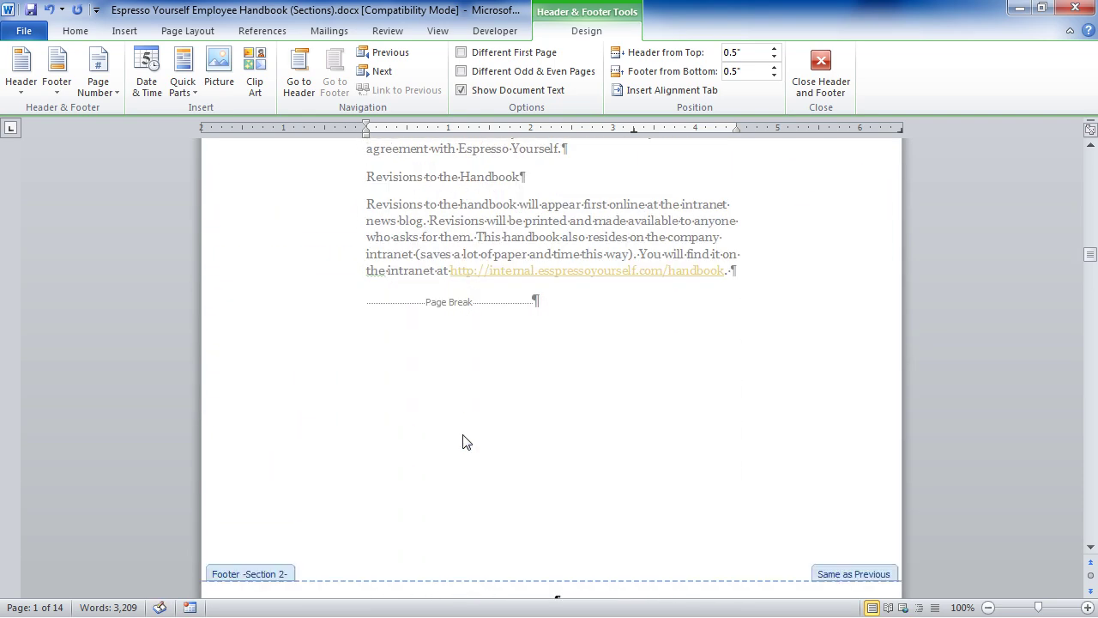
Step: Examine the footer page numbers through the opening pages of section 2 and back to the end of the table of contents section
{"action": "scroll", "coordinate": [462, 441], "scroll_direction": "down", "scroll_amount": 4}
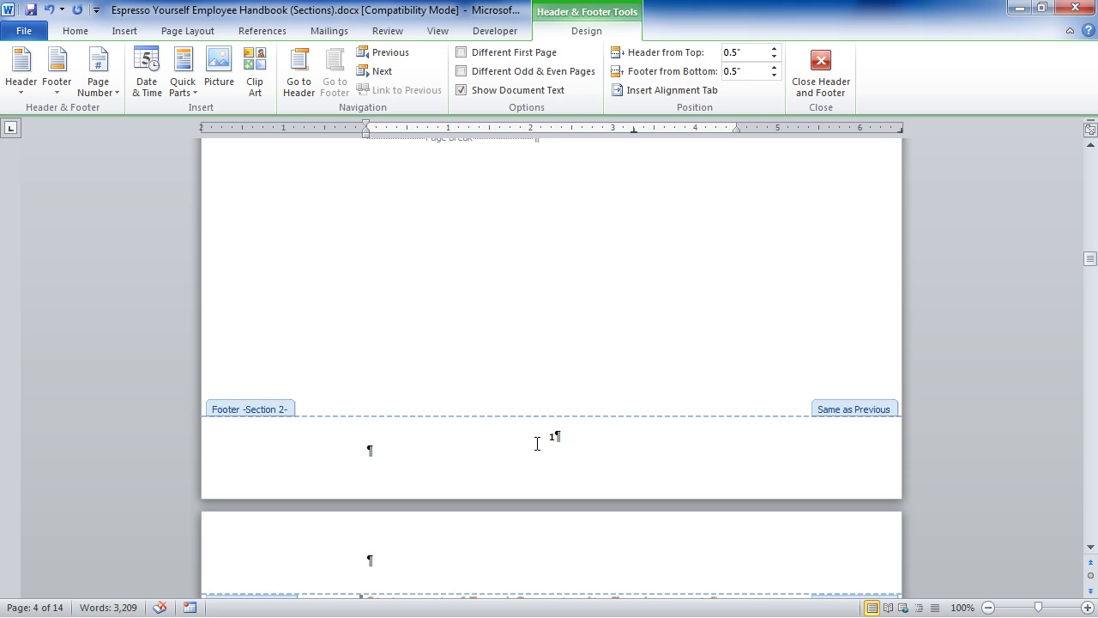
{"action": "left_click", "coordinate": [539, 437]}
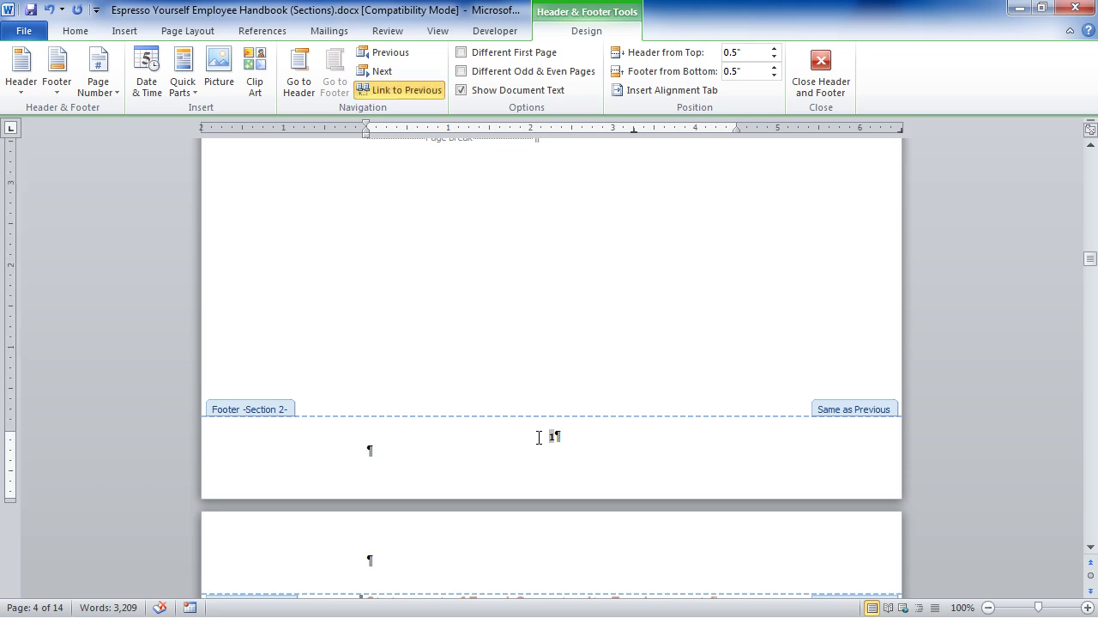
{"action": "scroll", "coordinate": [539, 438], "scroll_direction": "down", "scroll_amount": 20}
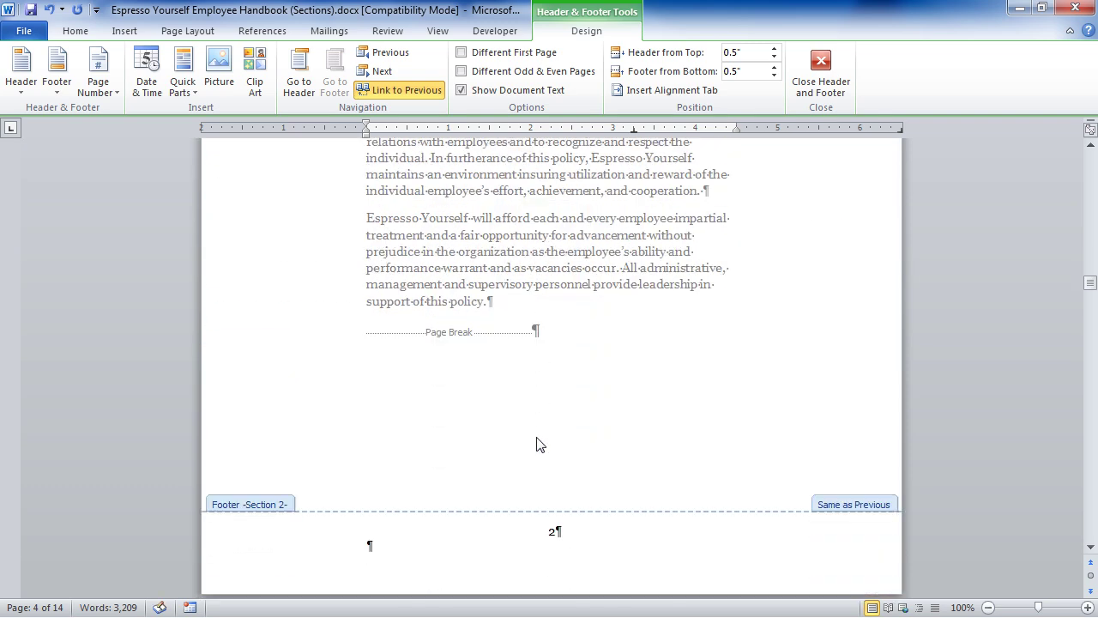
{"action": "scroll", "coordinate": [538, 444], "scroll_direction": "down", "scroll_amount": 18}
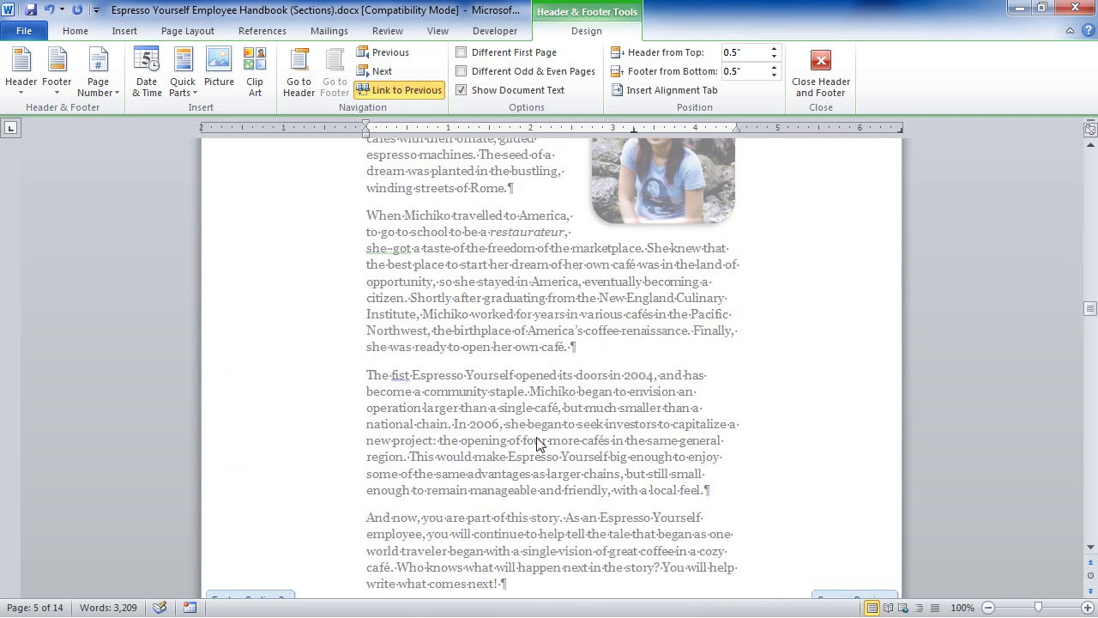
{"action": "scroll", "coordinate": [539, 444], "scroll_direction": "down", "scroll_amount": 4}
{"action": "scroll", "coordinate": [537, 444], "scroll_direction": "up", "scroll_amount": 18}
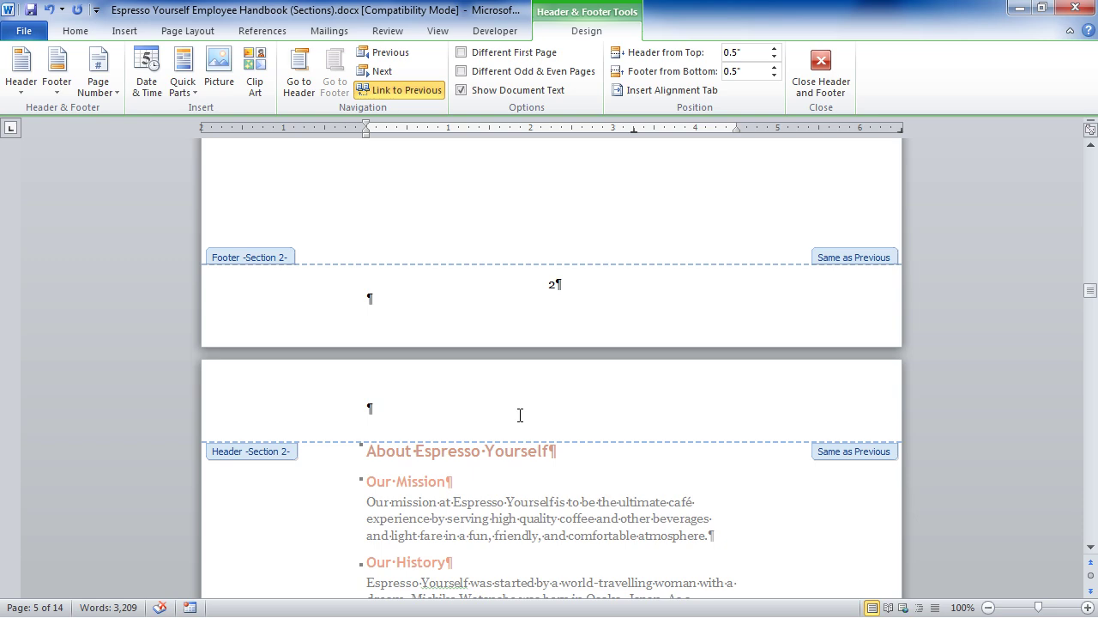
{"action": "scroll", "coordinate": [506, 386], "scroll_direction": "up", "scroll_amount": 20}
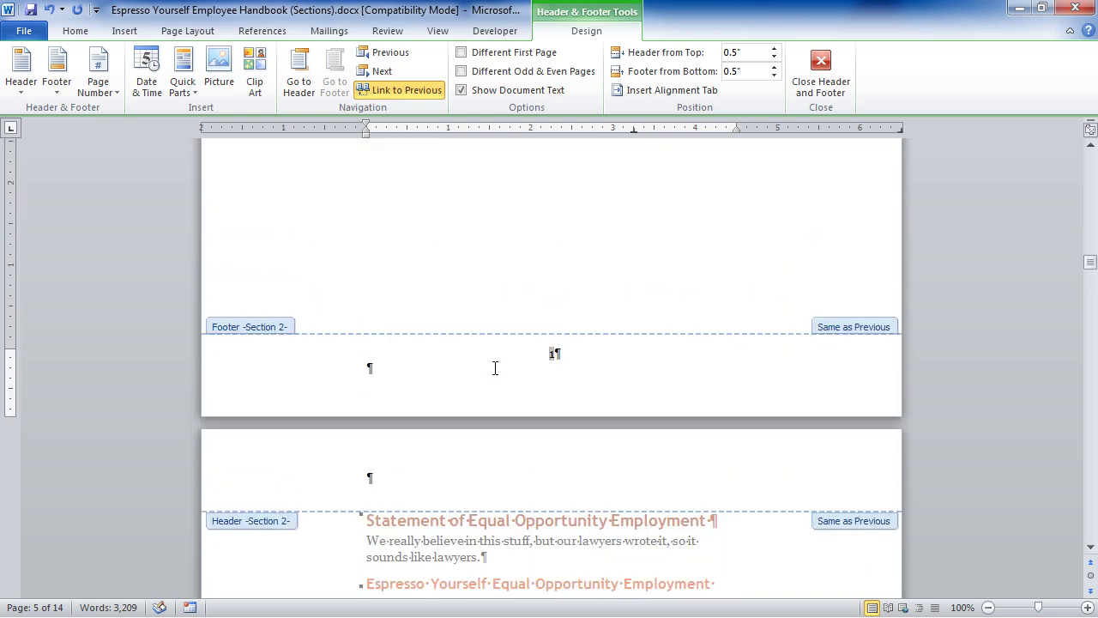
{"action": "scroll", "coordinate": [515, 368], "scroll_direction": "up", "scroll_amount": 20}
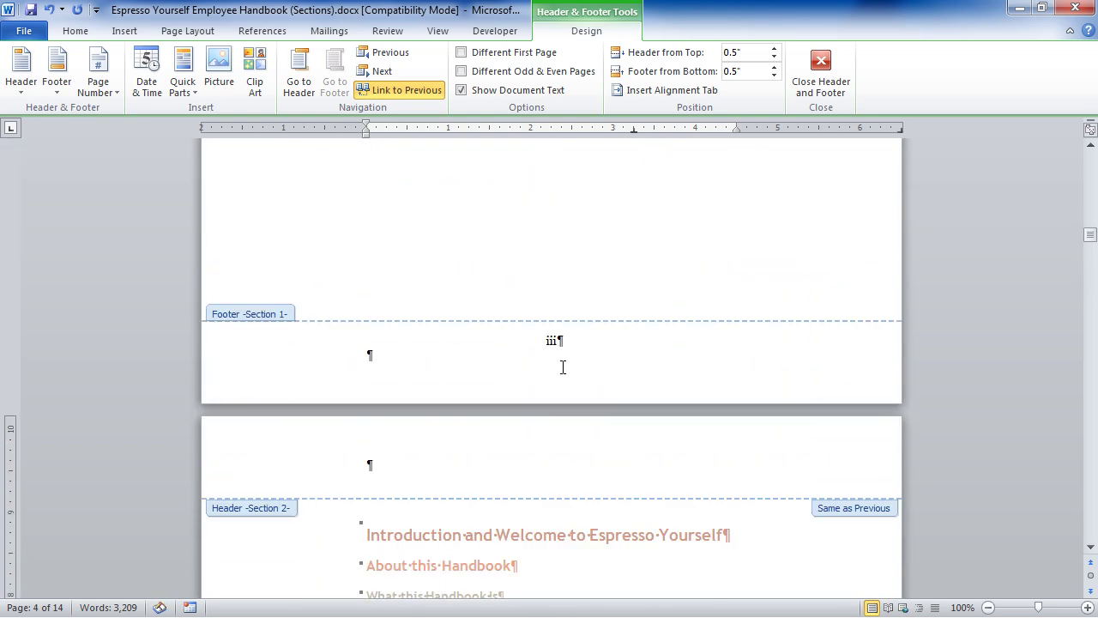
{"action": "scroll", "coordinate": [596, 426], "scroll_direction": "down", "scroll_amount": 15}
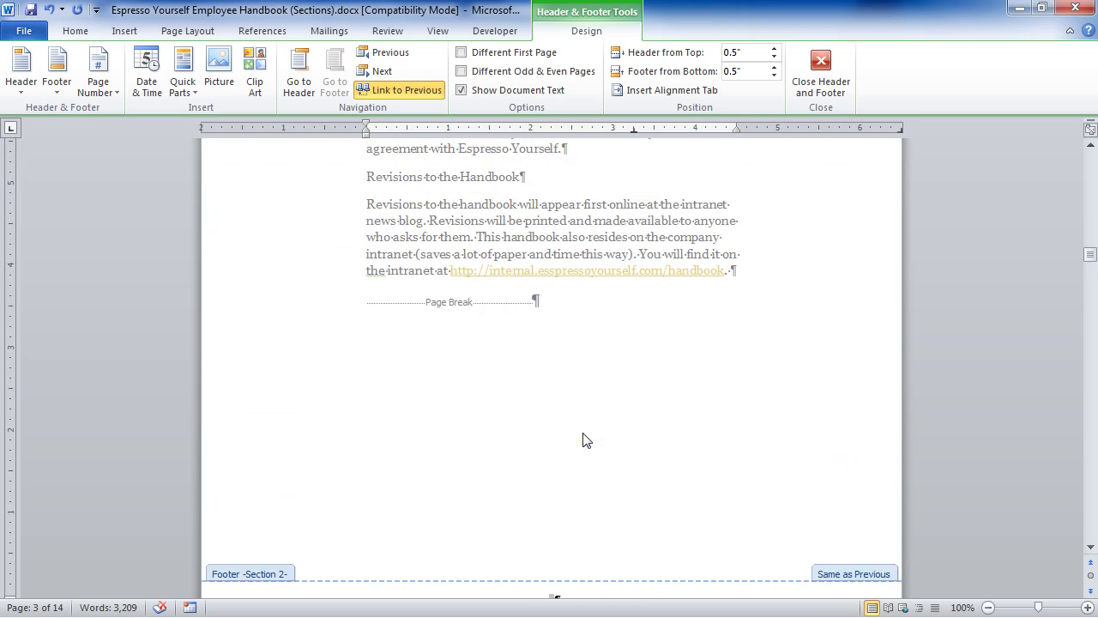
{"action": "scroll", "coordinate": [586, 441], "scroll_direction": "down", "scroll_amount": 5}
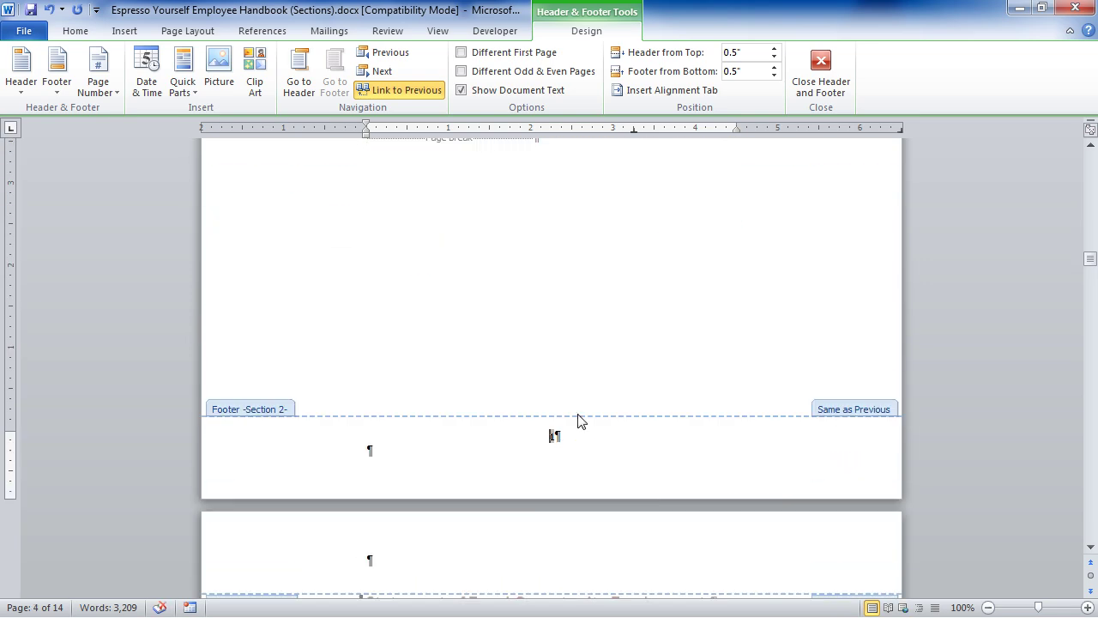
Step: Leave the footer and insert a Next Page section break at the very end of the handbook, after the espresso menu
{"action": "key", "text": "Down"}
{"action": "key", "text": "Escape"}
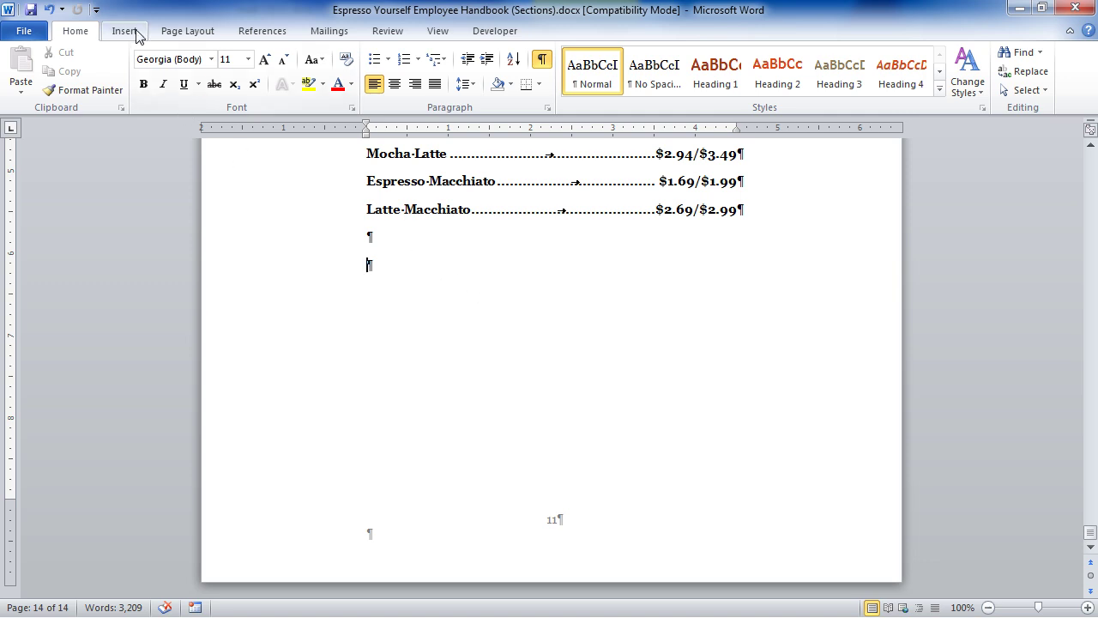
{"action": "left_click", "coordinate": [163, 33]}
{"action": "left_click", "coordinate": [333, 57]}
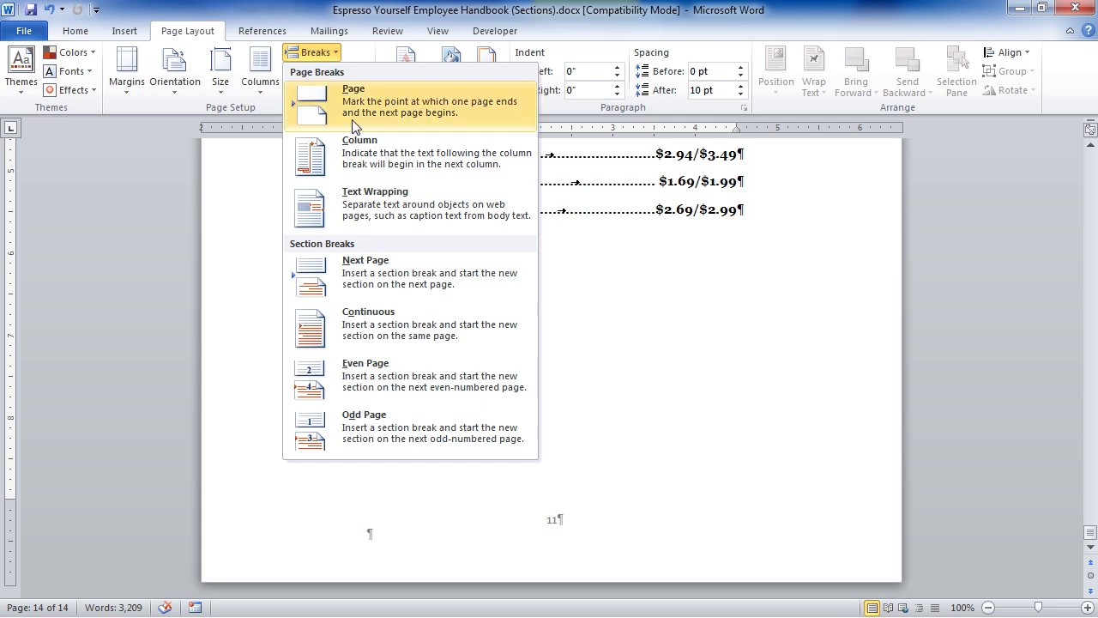
{"action": "left_click", "coordinate": [391, 261]}
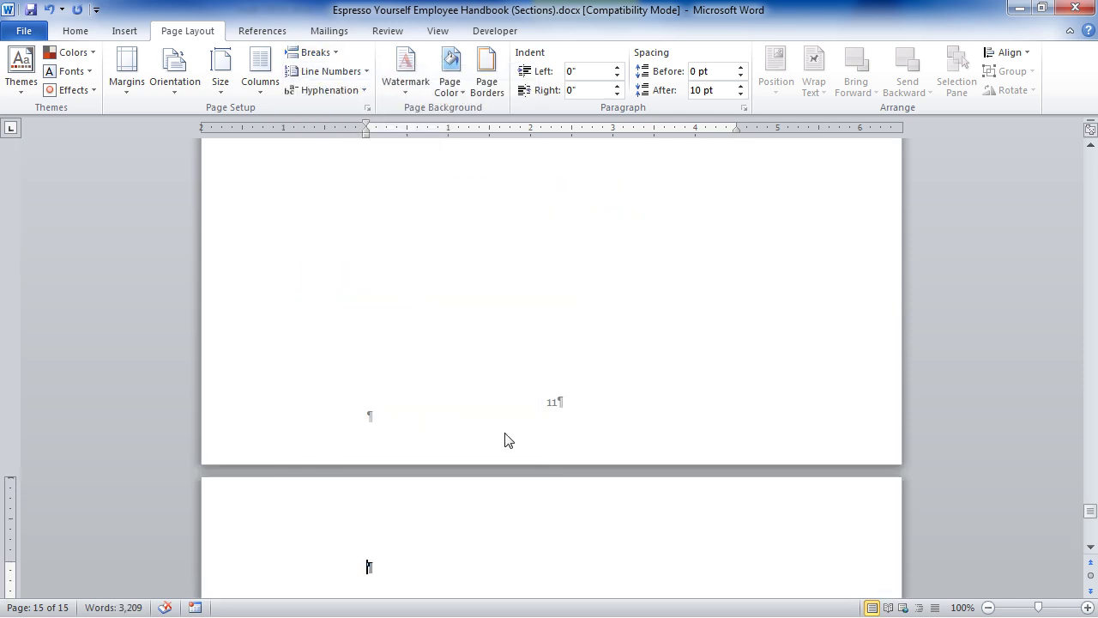
Step: Change the page number format of section 3 to capital letters (A, B, C), starting at A
{"action": "scroll", "coordinate": [515, 453], "scroll_direction": "down", "scroll_amount": 8}
{"action": "scroll", "coordinate": [515, 453], "scroll_direction": "down", "scroll_amount": 2}
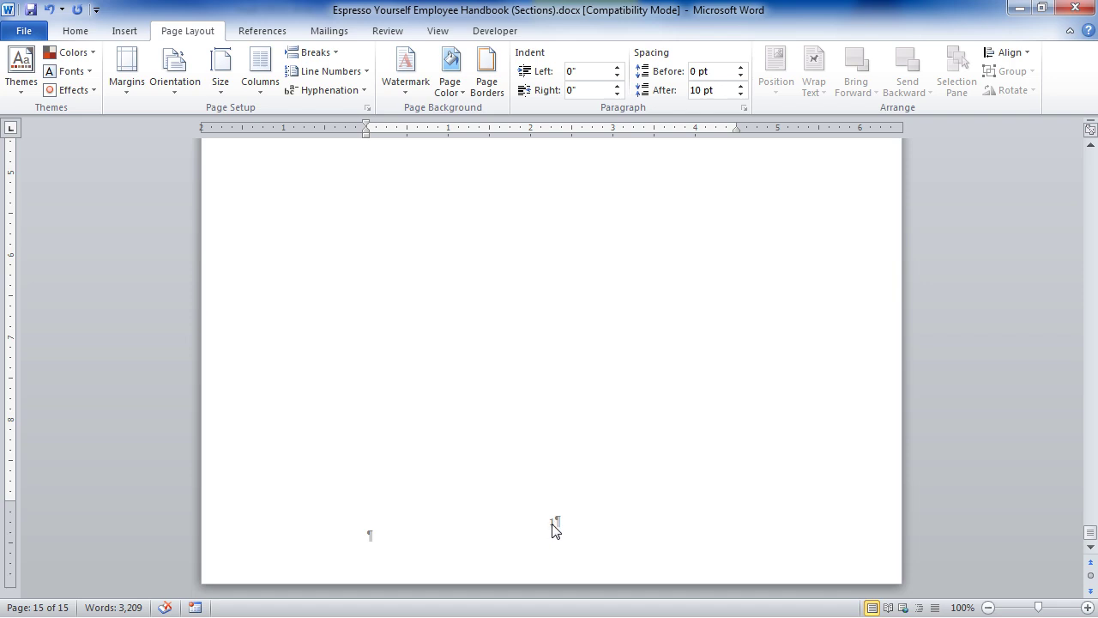
{"action": "double_click", "coordinate": [554, 528]}
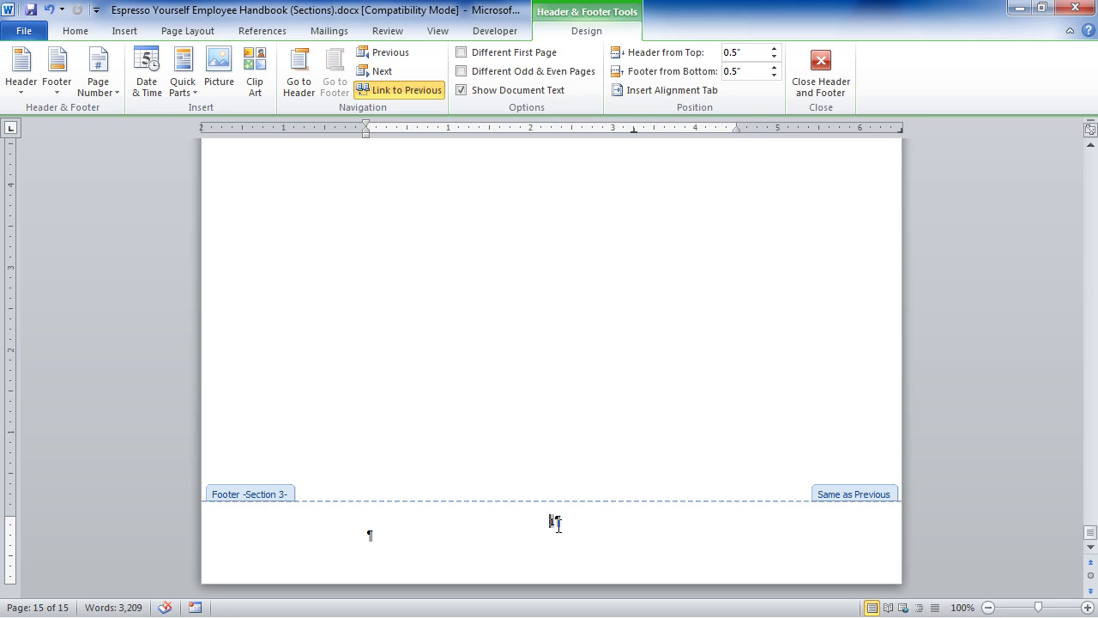
{"action": "left_click", "coordinate": [558, 523]}
{"action": "left_click", "coordinate": [95, 96]}
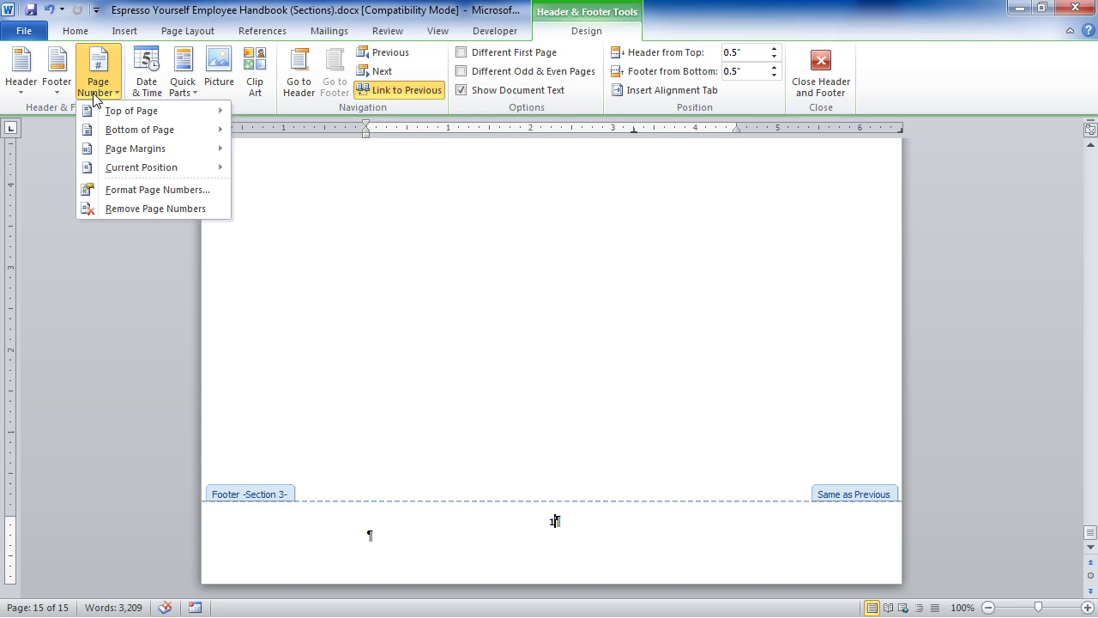
{"action": "left_click", "coordinate": [153, 190]}
{"action": "left_click", "coordinate": [354, 228]}
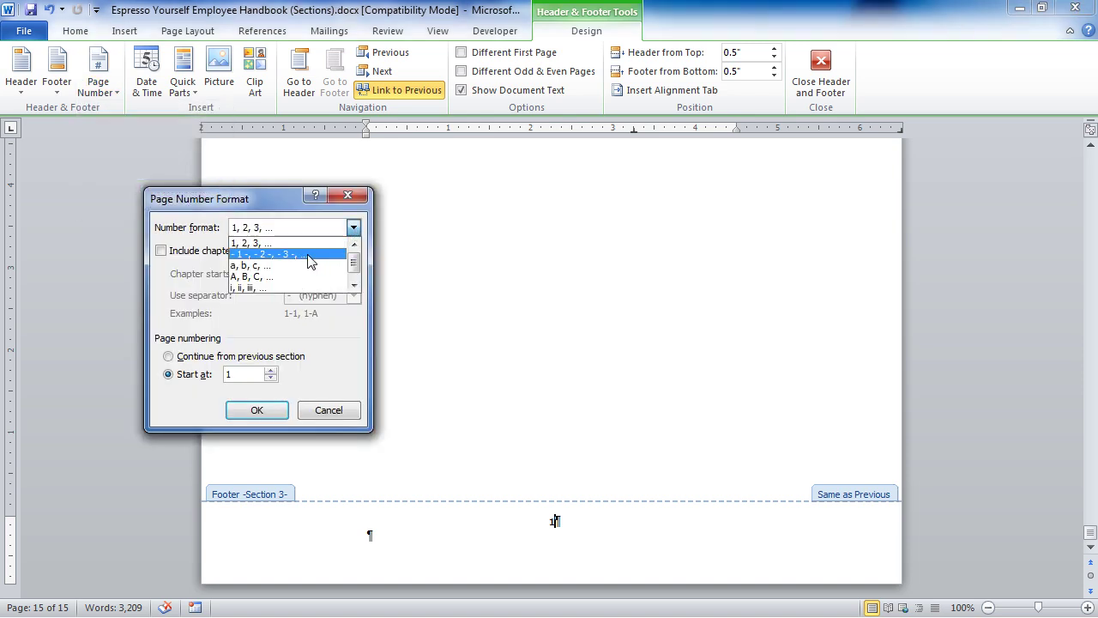
{"action": "left_click", "coordinate": [302, 277]}
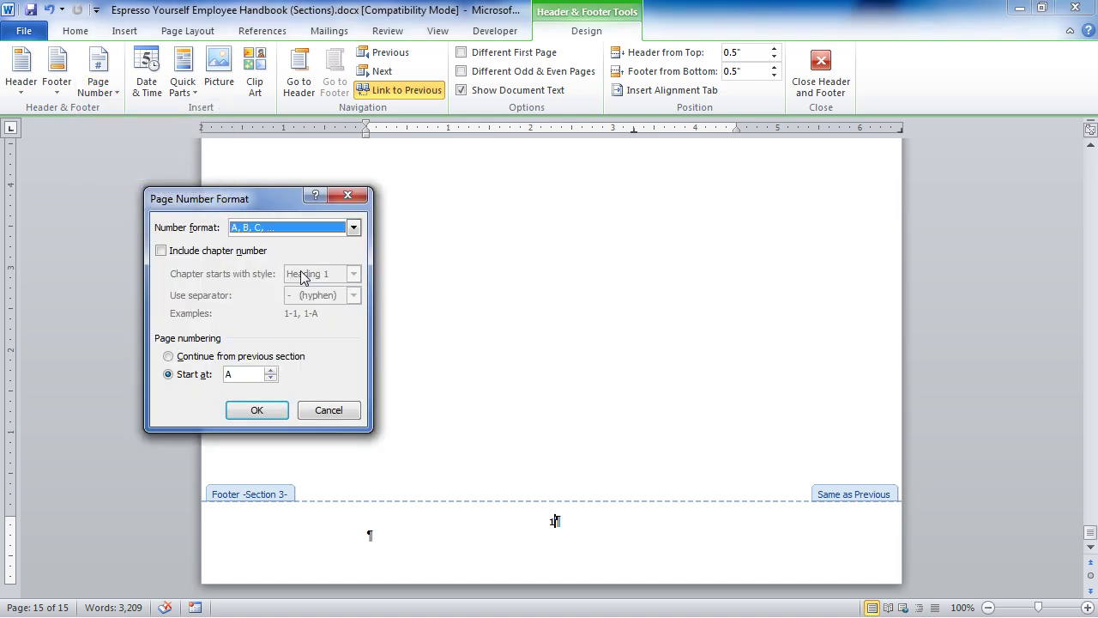
{"action": "left_click", "coordinate": [260, 411]}
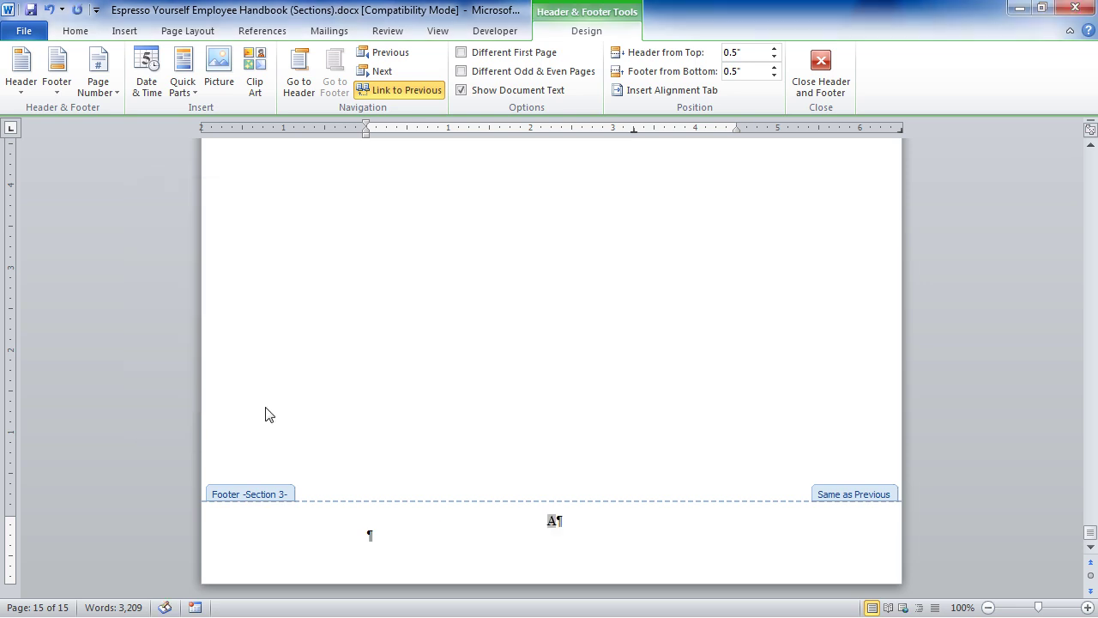
Step: Review the footer numbering from section 3 back through the end of section 2 and return to the table of contents header
{"action": "scroll", "coordinate": [266, 411], "scroll_direction": "up", "scroll_amount": 12}
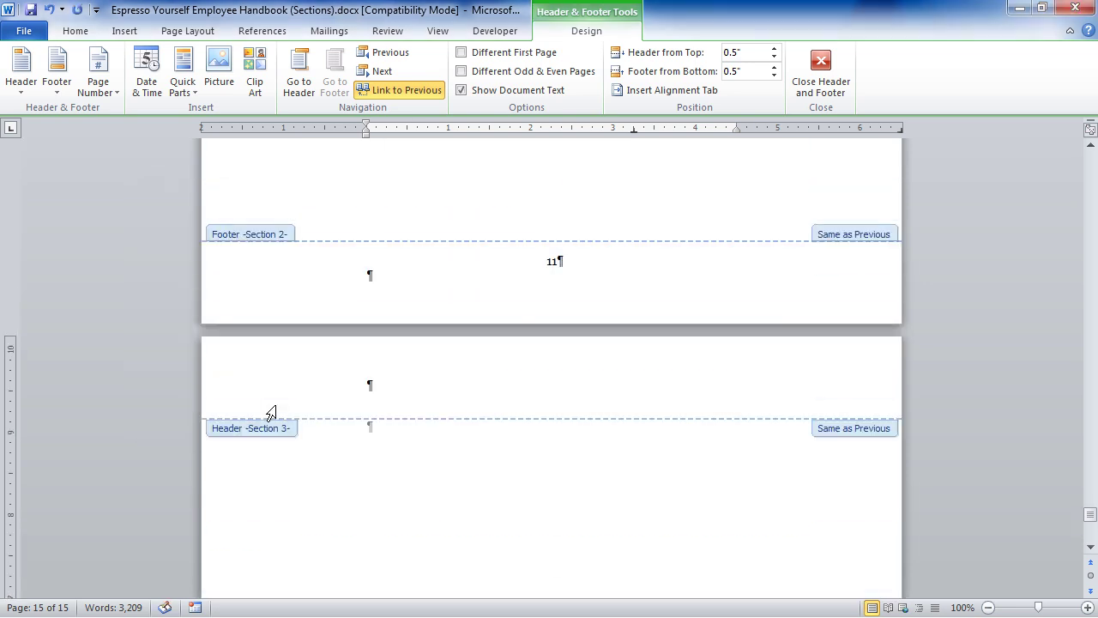
{"action": "scroll", "coordinate": [270, 413], "scroll_direction": "up", "scroll_amount": 10}
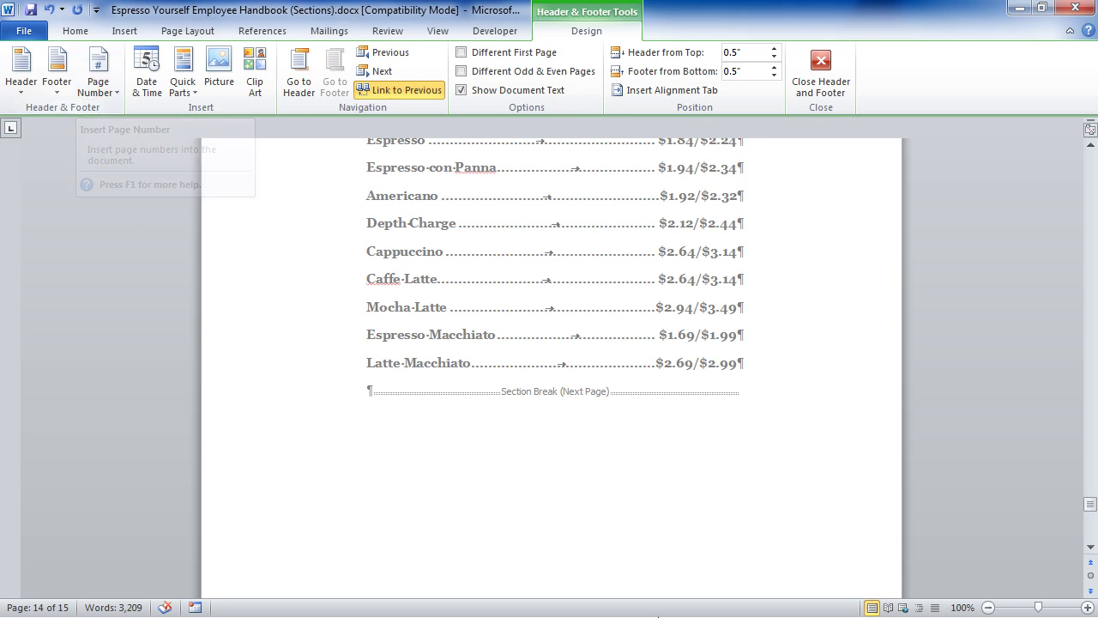
{"action": "scroll", "coordinate": [601, 429], "scroll_direction": "down", "scroll_amount": 10}
{"action": "scroll", "coordinate": [658, 616], "scroll_direction": "down", "scroll_amount": 2}
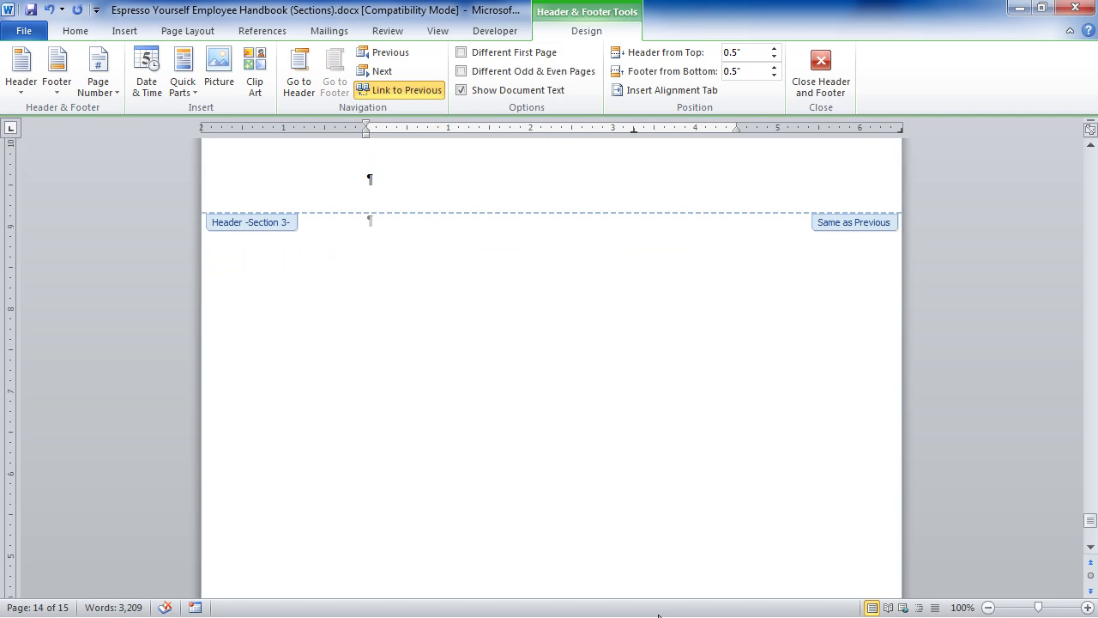
{"action": "scroll", "coordinate": [658, 615], "scroll_direction": "up", "scroll_amount": 15}
{"action": "scroll", "coordinate": [658, 615], "scroll_direction": "up", "scroll_amount": 9}
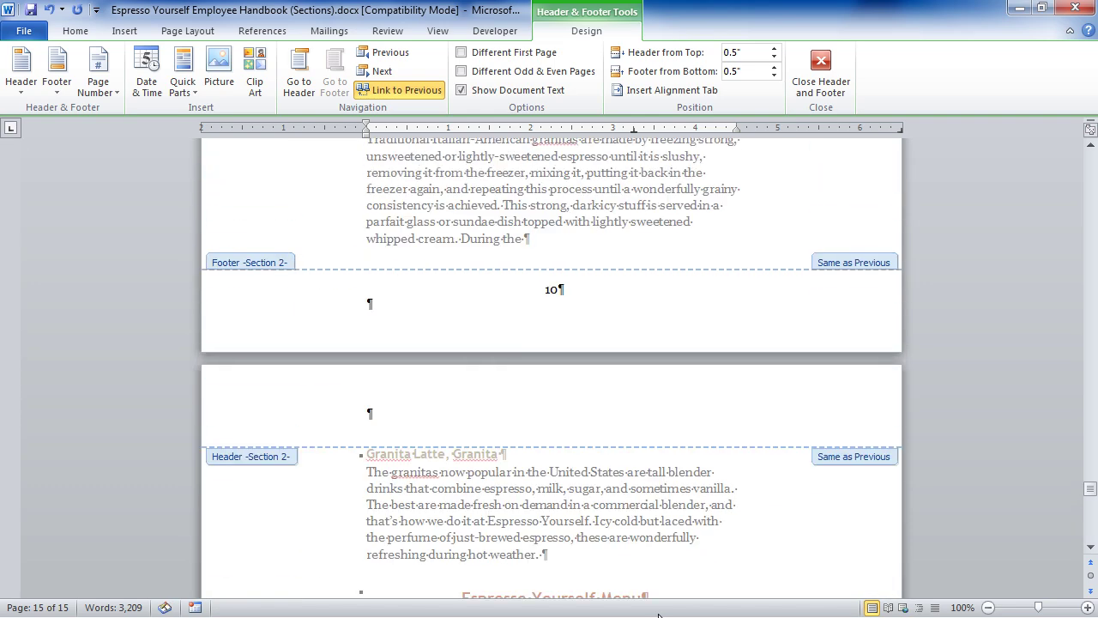
{"action": "left_click_drag", "start_coordinate": [1095, 489], "coordinate": [1077, 156]}
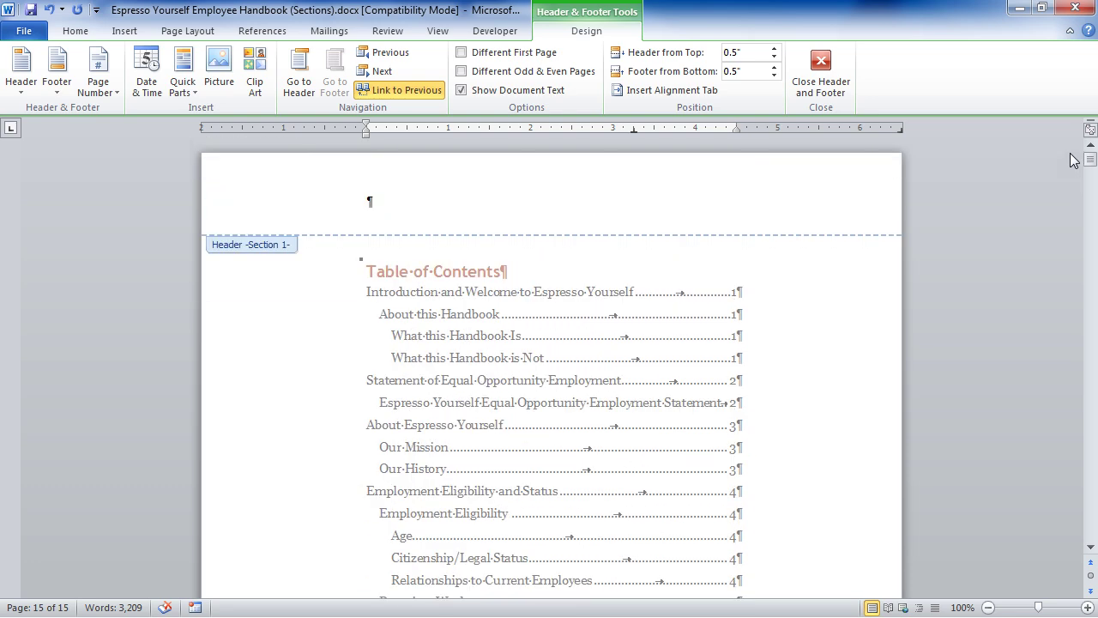
{"action": "left_click", "coordinate": [442, 222]}
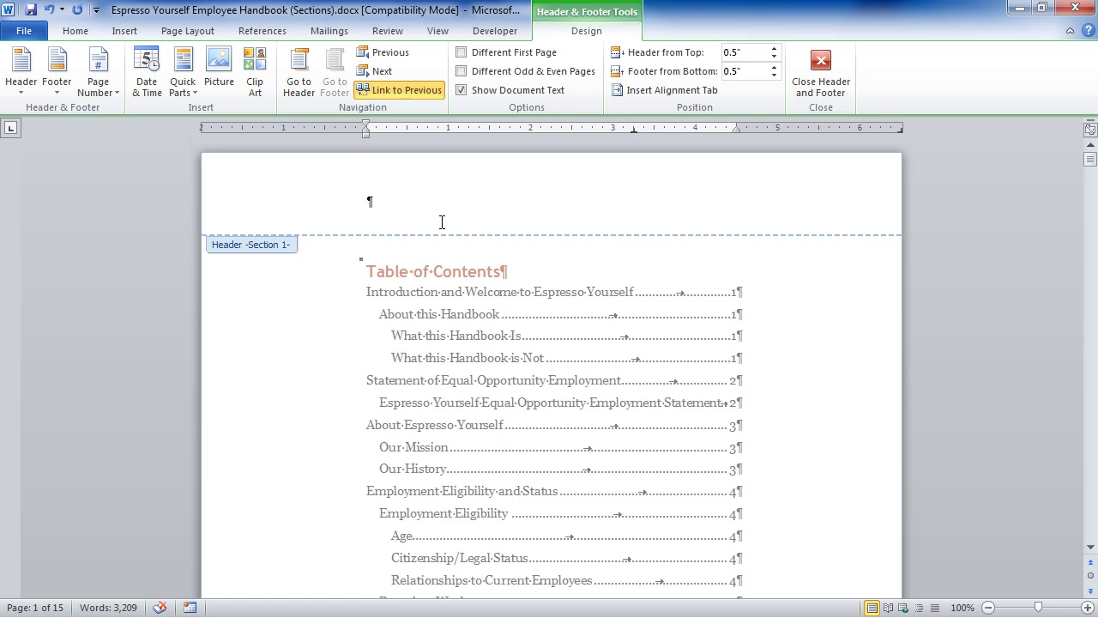
Step: Close the header, browse the built-in cover page designs, and insert a blank page before the table of contents
{"action": "key", "text": "Escape"}
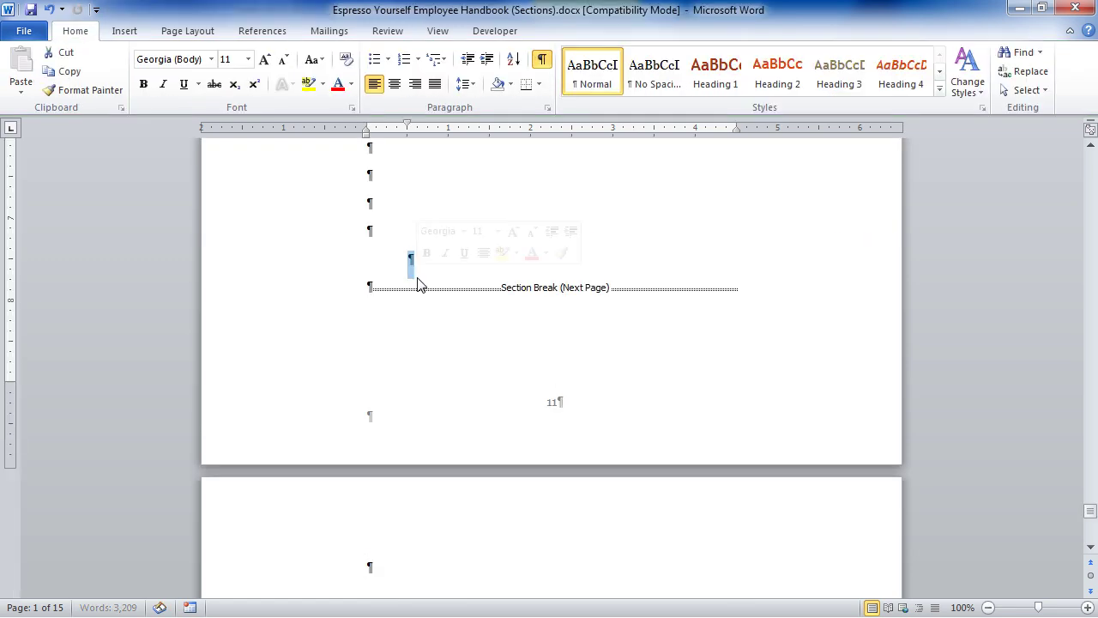
{"action": "key", "text": "ctrl+Home"}
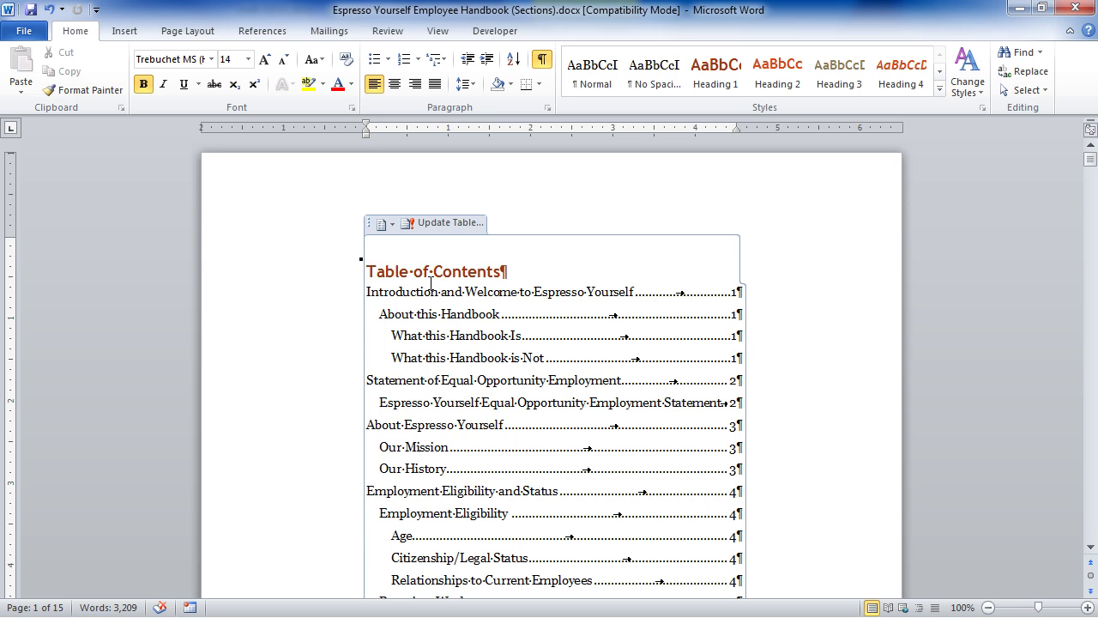
{"action": "left_click", "coordinate": [117, 34]}
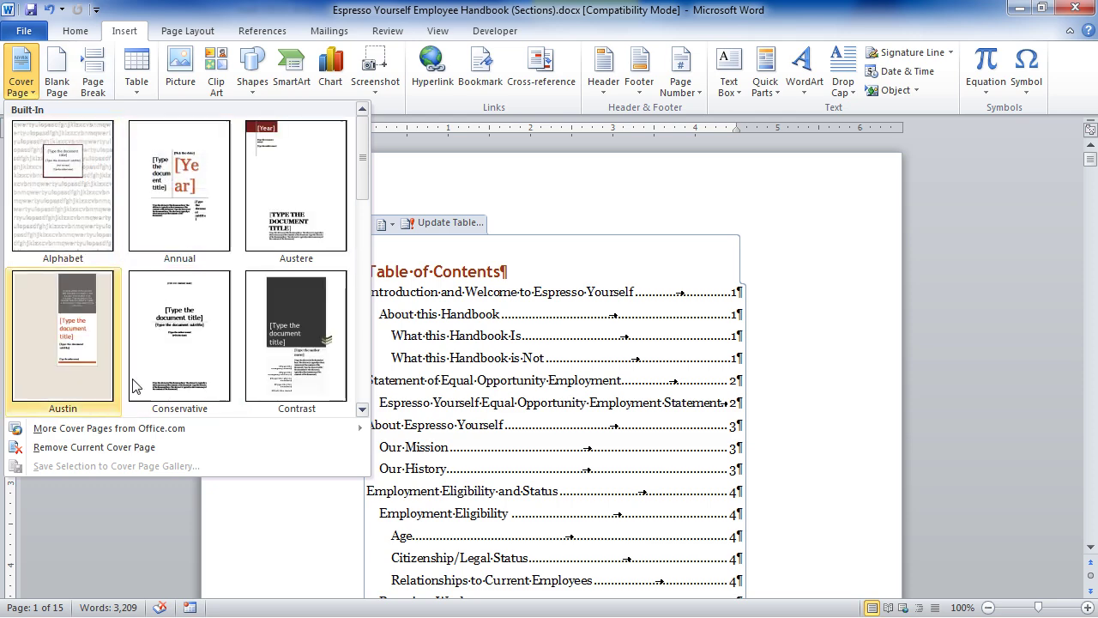
{"action": "left_click", "coordinate": [361, 244]}
{"action": "left_click_drag", "start_coordinate": [361, 245], "coordinate": [358, 120]}
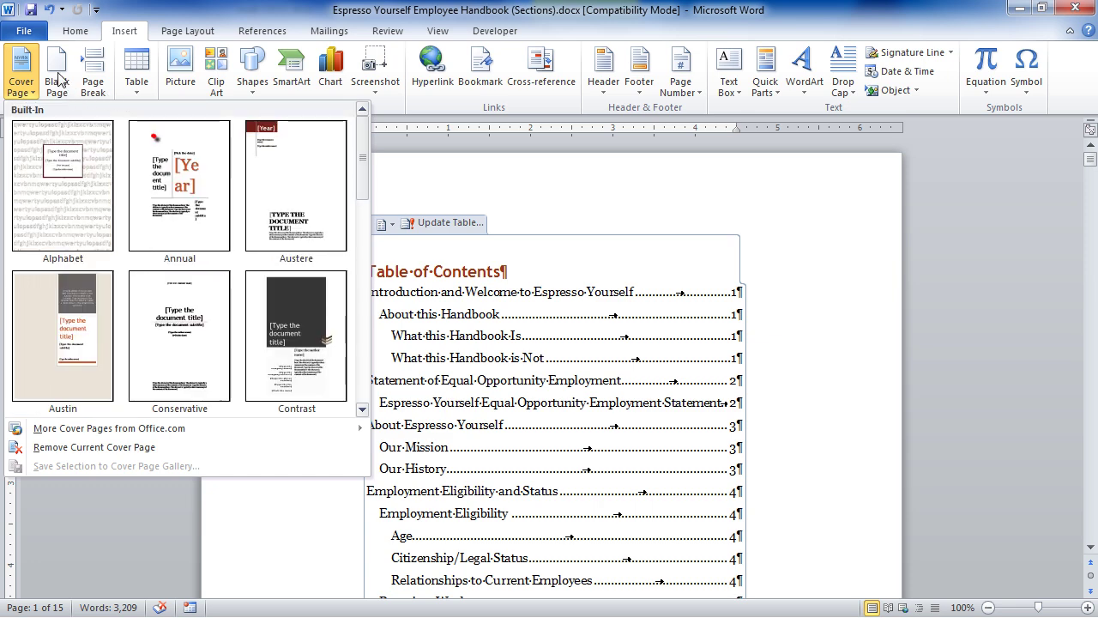
{"action": "left_click", "coordinate": [57, 77]}
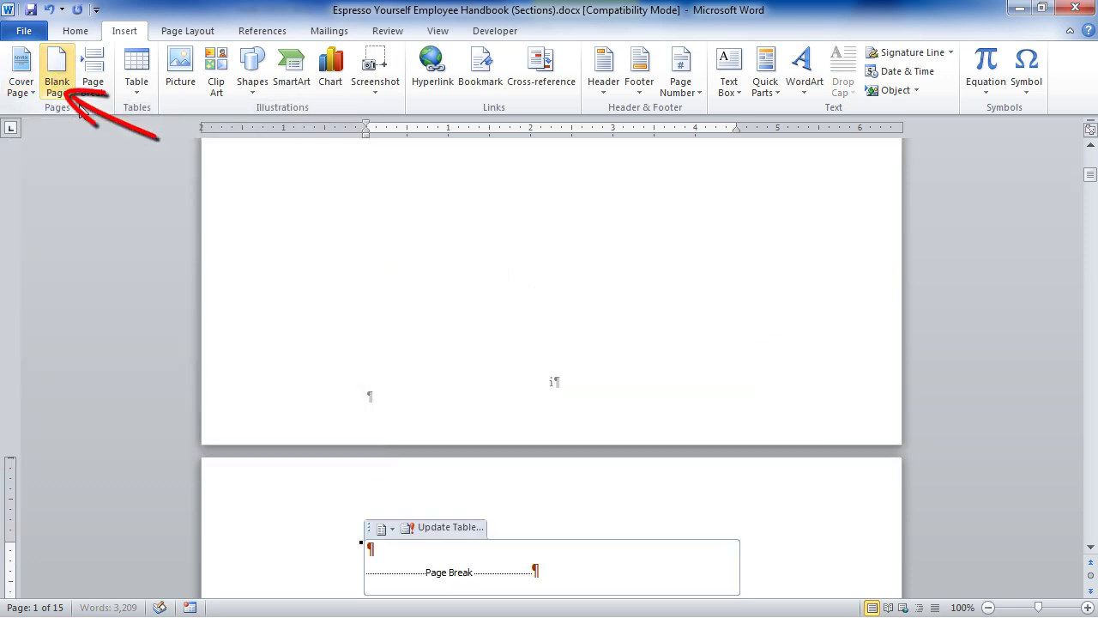
Step: Open the footer at the end of the new blank first page for editing
{"action": "scroll", "coordinate": [521, 397], "scroll_direction": "down", "scroll_amount": 4}
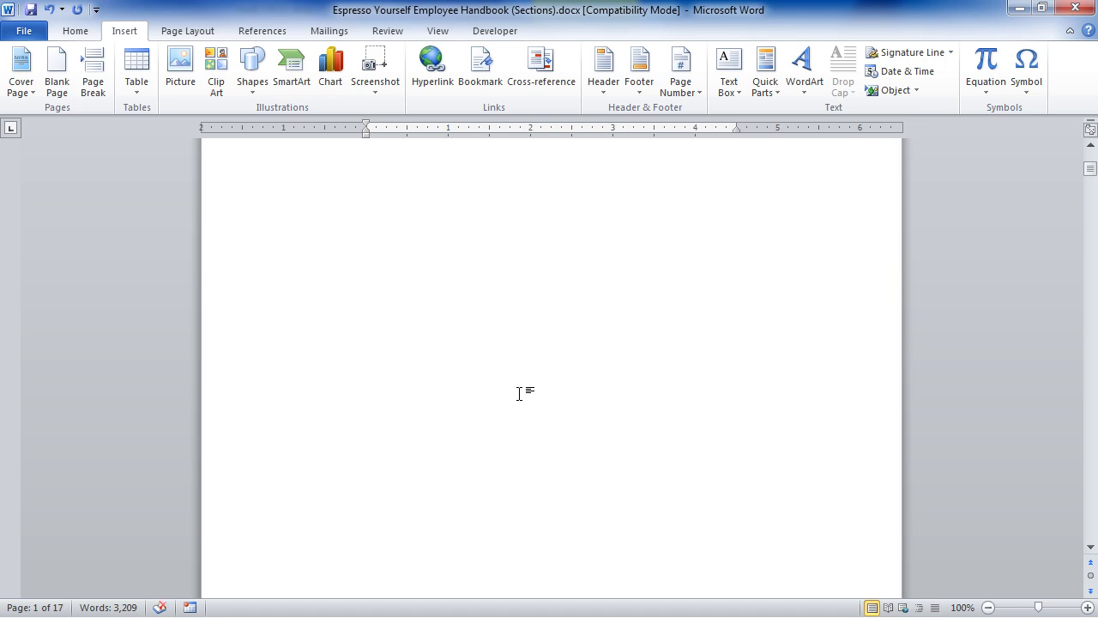
{"action": "scroll", "coordinate": [520, 390], "scroll_direction": "down", "scroll_amount": 5}
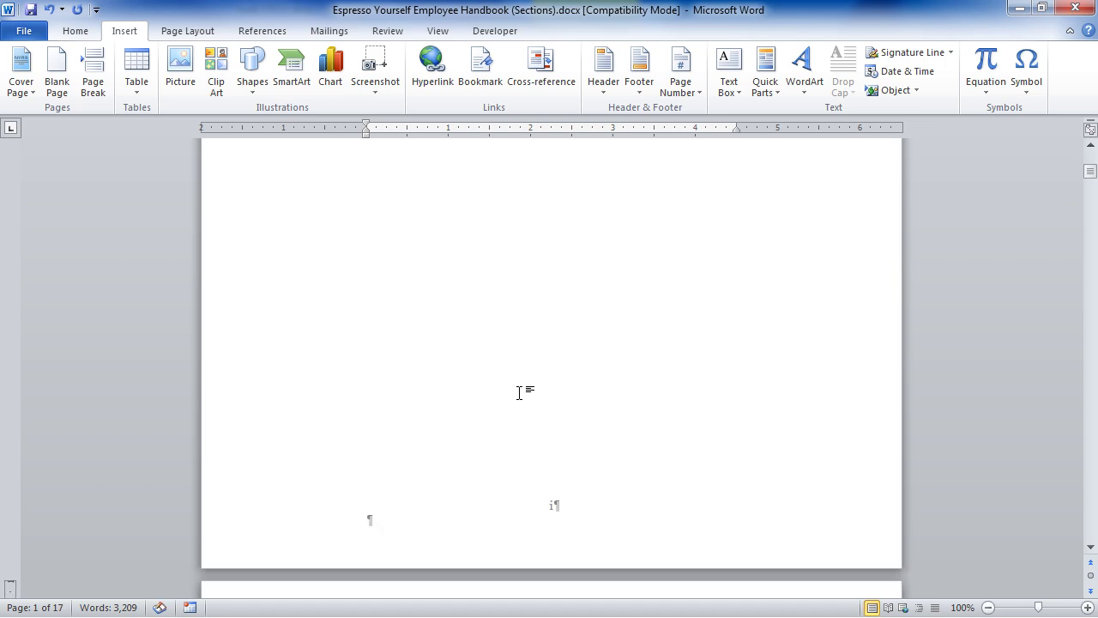
{"action": "double_click", "coordinate": [554, 262]}
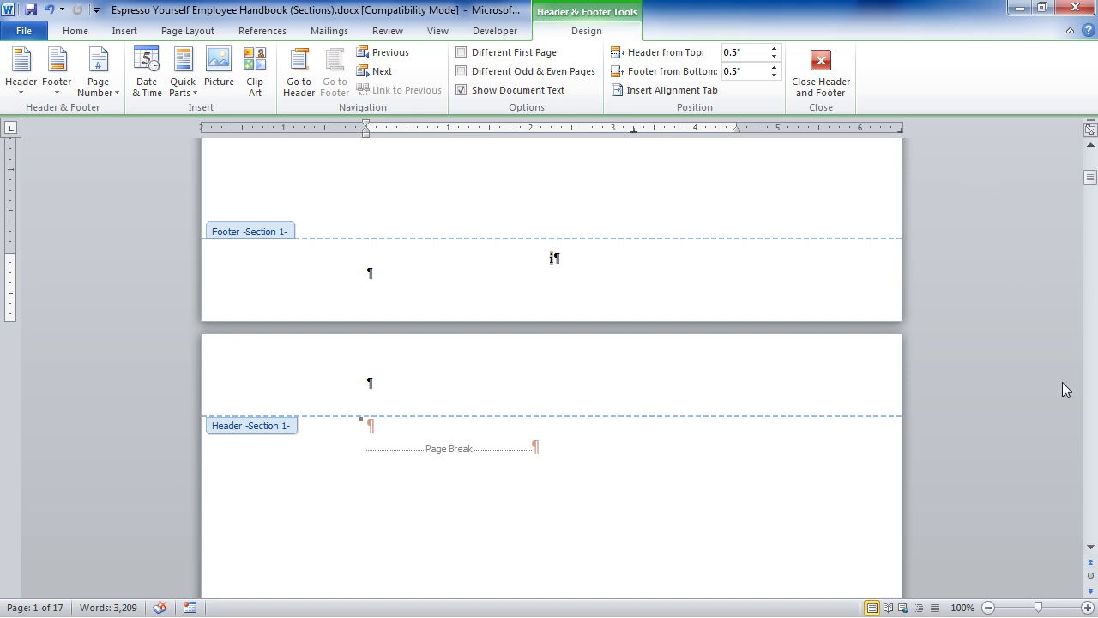
Step: Examine the section 1 headers and footers from the first page through to the start of the table of contents
{"action": "left_click", "coordinate": [1093, 547]}
{"action": "left_click", "coordinate": [1093, 547]}
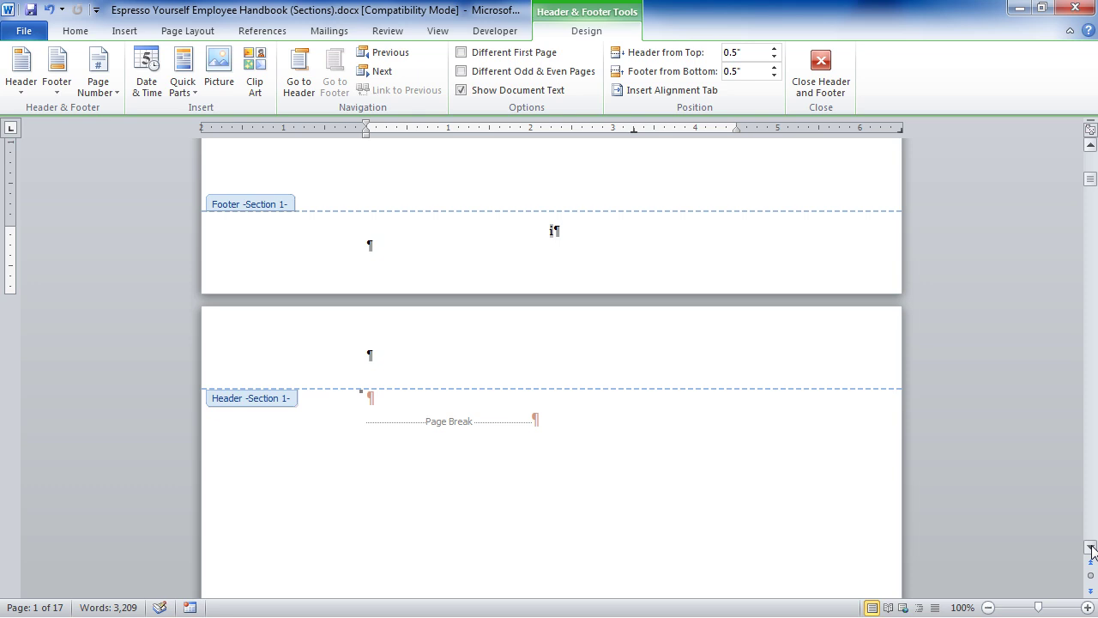
{"action": "left_click", "coordinate": [1093, 547]}
{"action": "left_click", "coordinate": [1092, 548]}
{"action": "left_click", "coordinate": [1093, 548]}
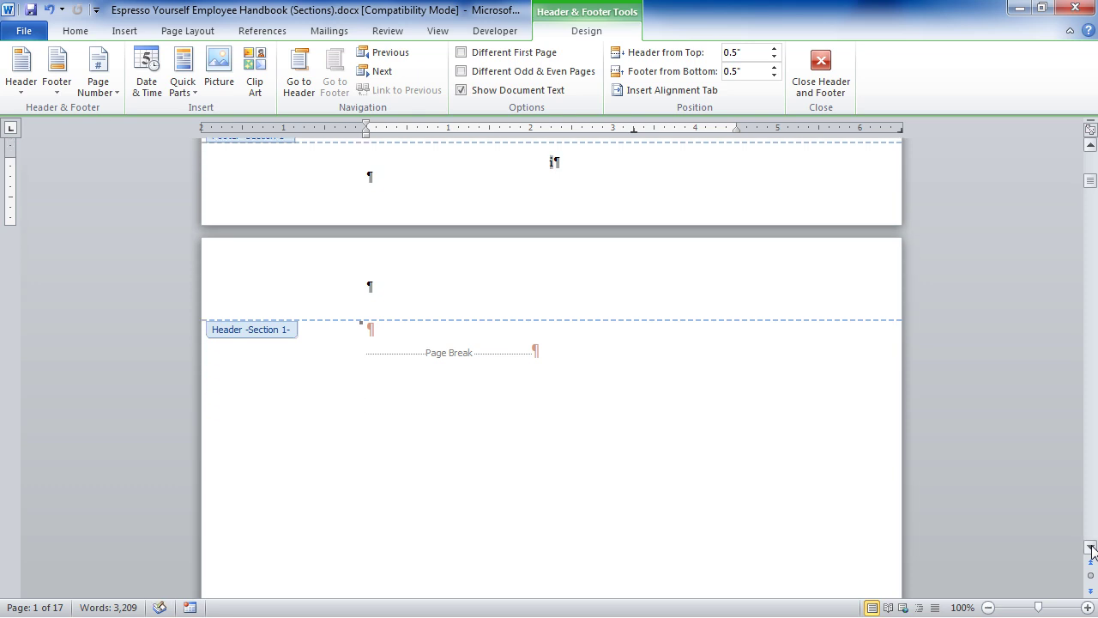
{"action": "left_click", "coordinate": [1092, 547]}
{"action": "left_click", "coordinate": [1093, 547]}
{"action": "left_click", "coordinate": [1092, 547]}
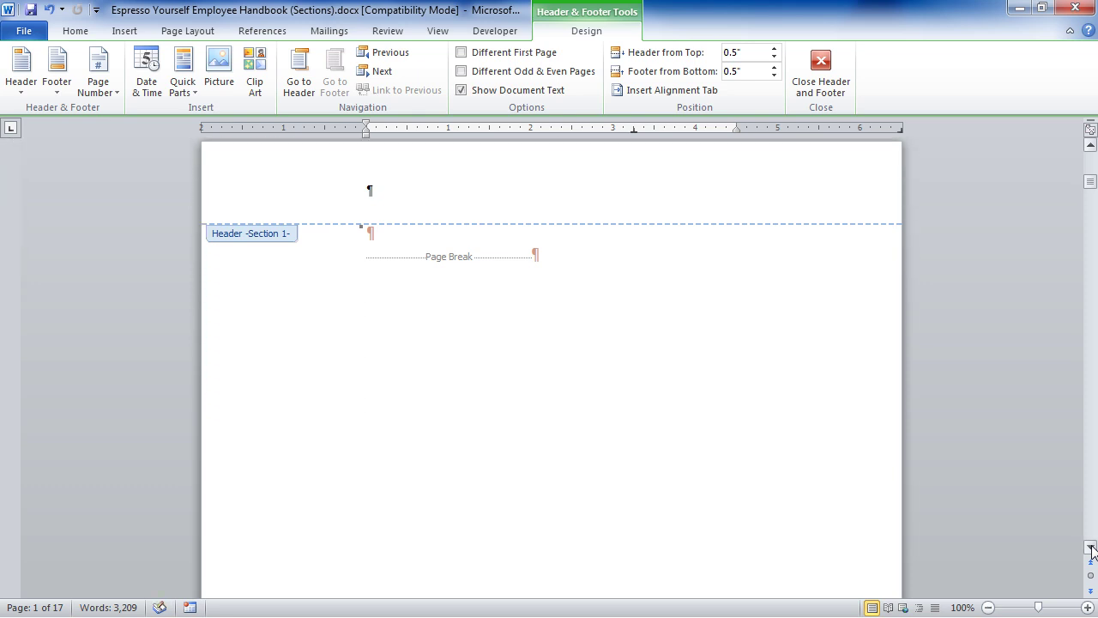
{"action": "left_click", "coordinate": [1092, 547]}
{"action": "left_click", "coordinate": [1092, 548]}
{"action": "left_click", "coordinate": [1092, 548]}
{"action": "left_click", "coordinate": [1092, 547]}
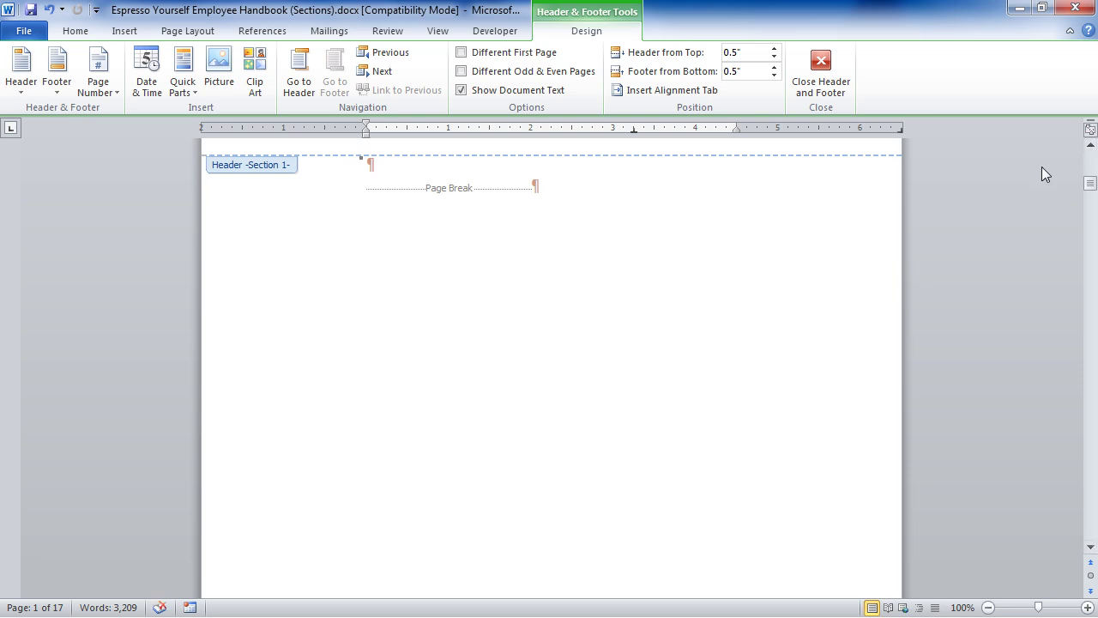
{"action": "left_click_drag", "start_coordinate": [1091, 183], "coordinate": [1092, 201]}
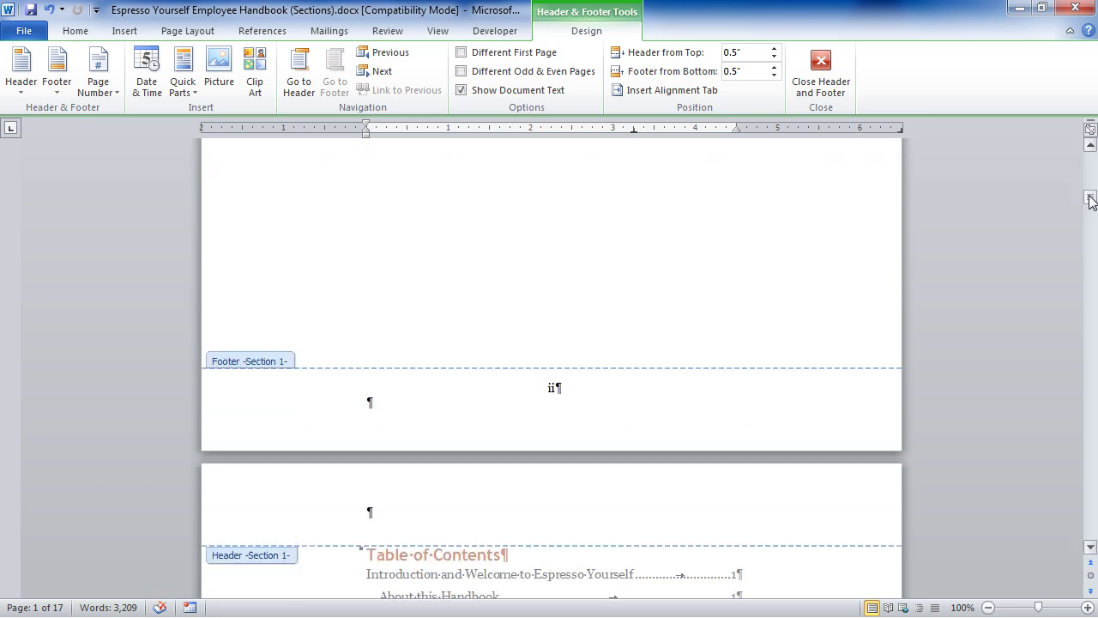
Step: Compare the section 1 and section 2 footers, and check the section 2 header before returning to its footer
{"action": "left_click", "coordinate": [385, 70]}
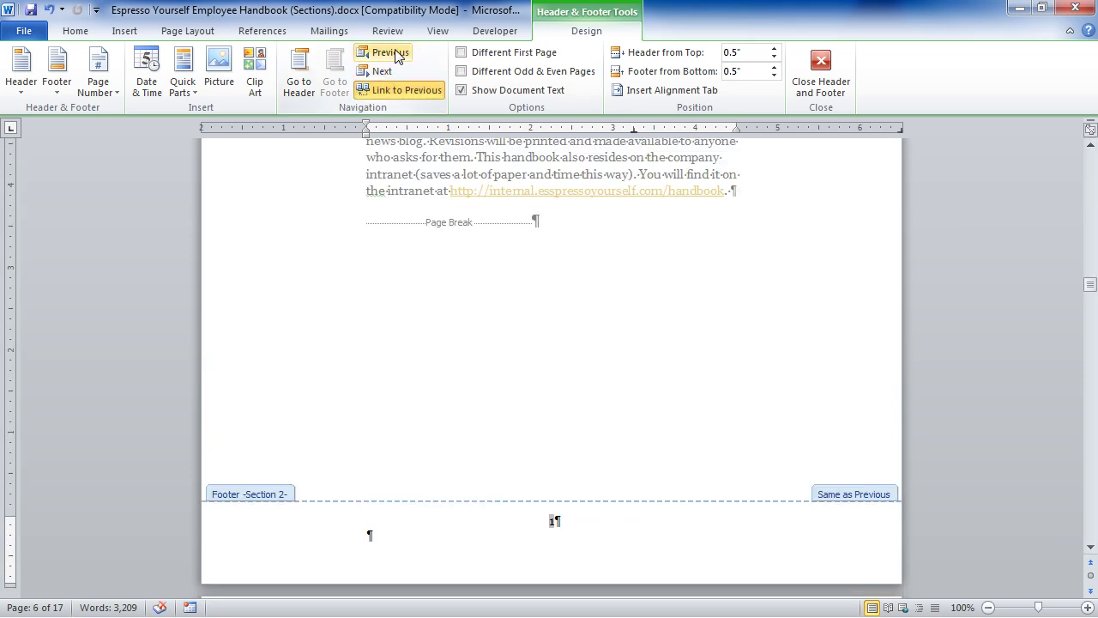
{"action": "left_click", "coordinate": [392, 53]}
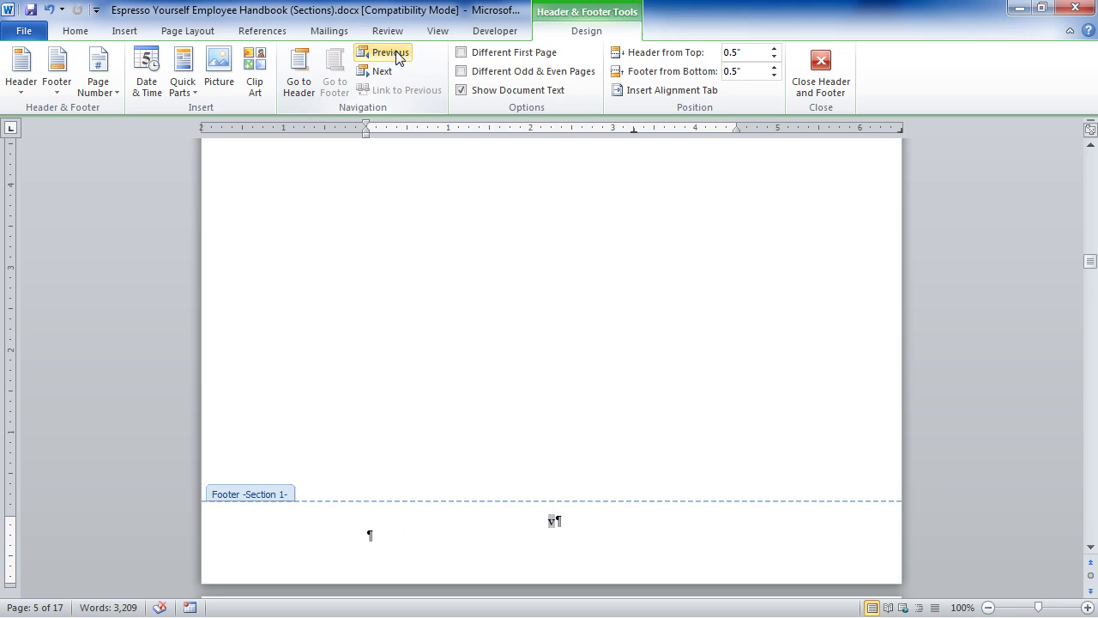
{"action": "scroll", "coordinate": [510, 245], "scroll_direction": "up", "scroll_amount": 6}
{"action": "scroll", "coordinate": [505, 226], "scroll_direction": "up", "scroll_amount": 4}
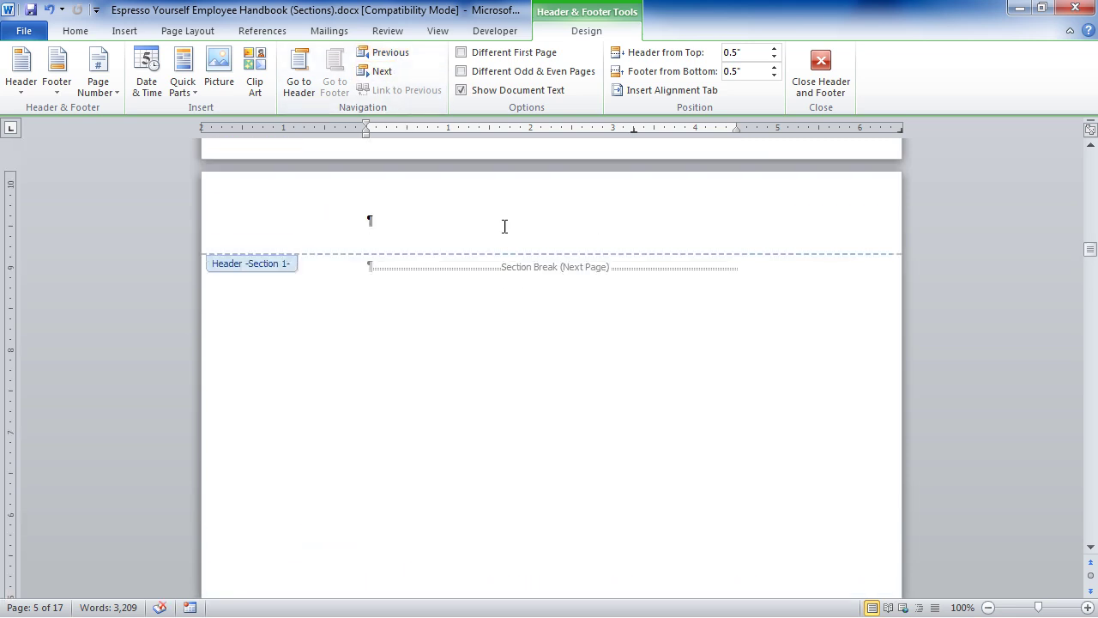
{"action": "left_click", "coordinate": [381, 71]}
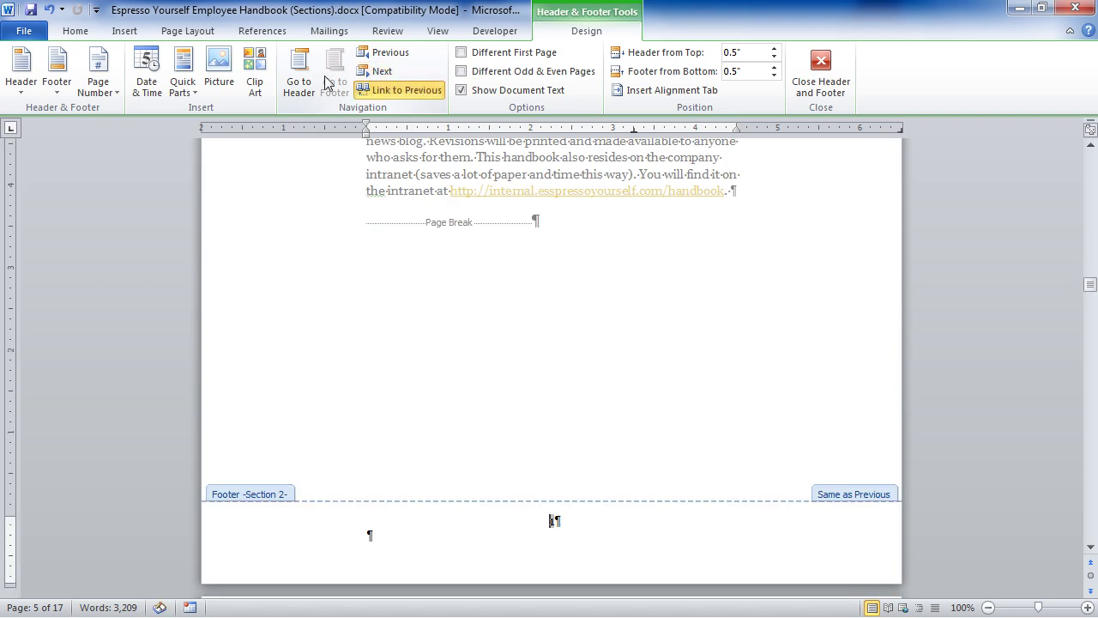
{"action": "left_click", "coordinate": [300, 78]}
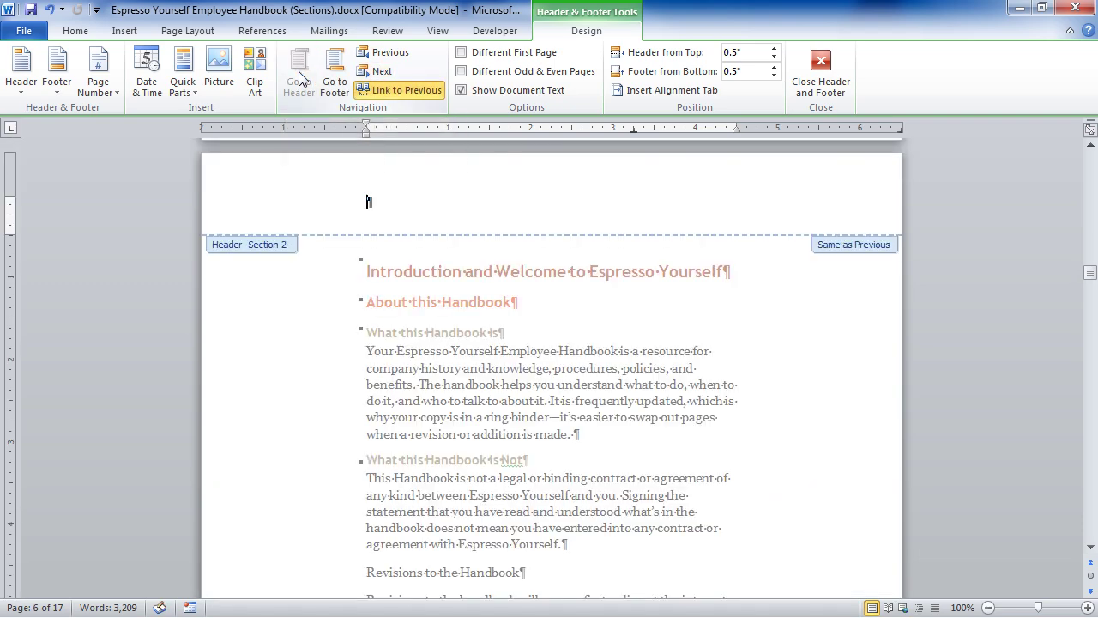
{"action": "left_click", "coordinate": [335, 77]}
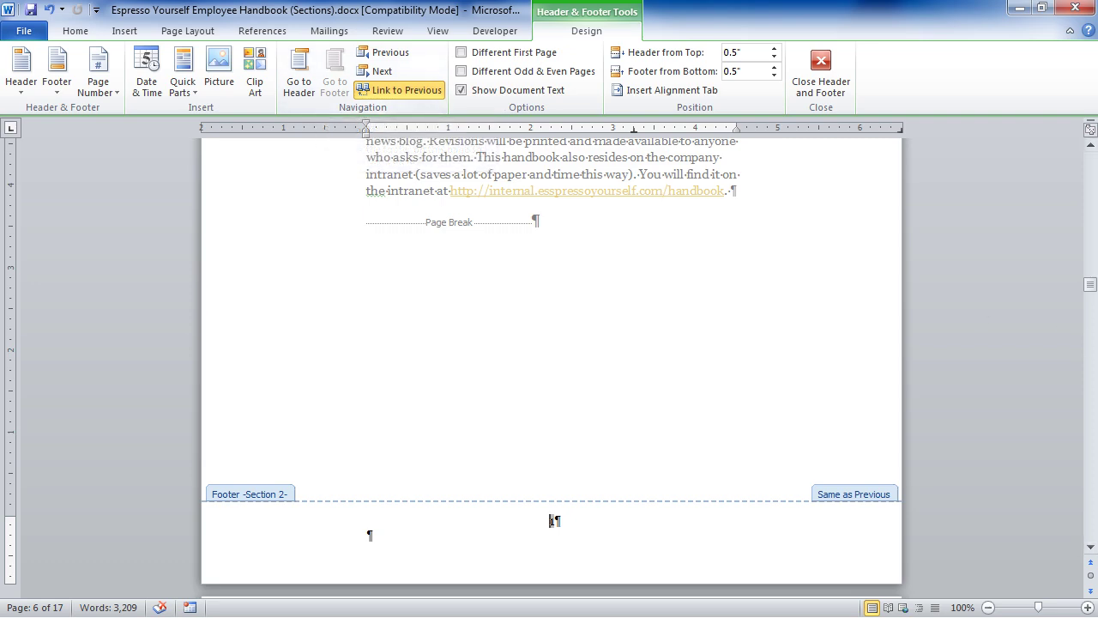
Step: Try to remove the page number from the footer of the handbook's first page
{"action": "key", "text": "ctrl+Home"}
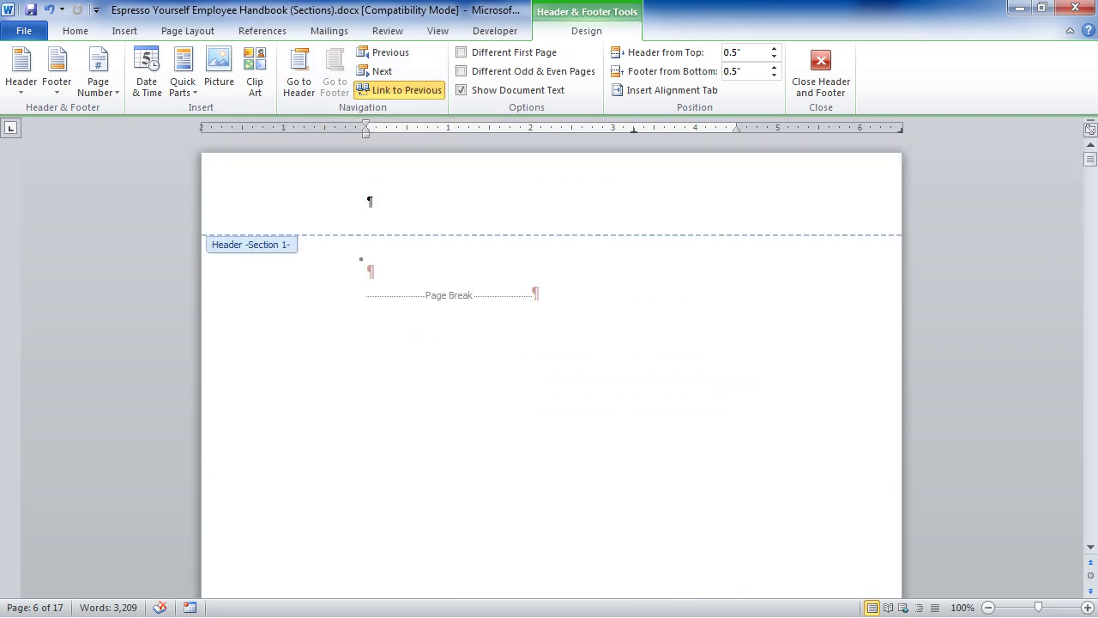
{"action": "scroll", "coordinate": [666, 452], "scroll_direction": "down", "scroll_amount": 10}
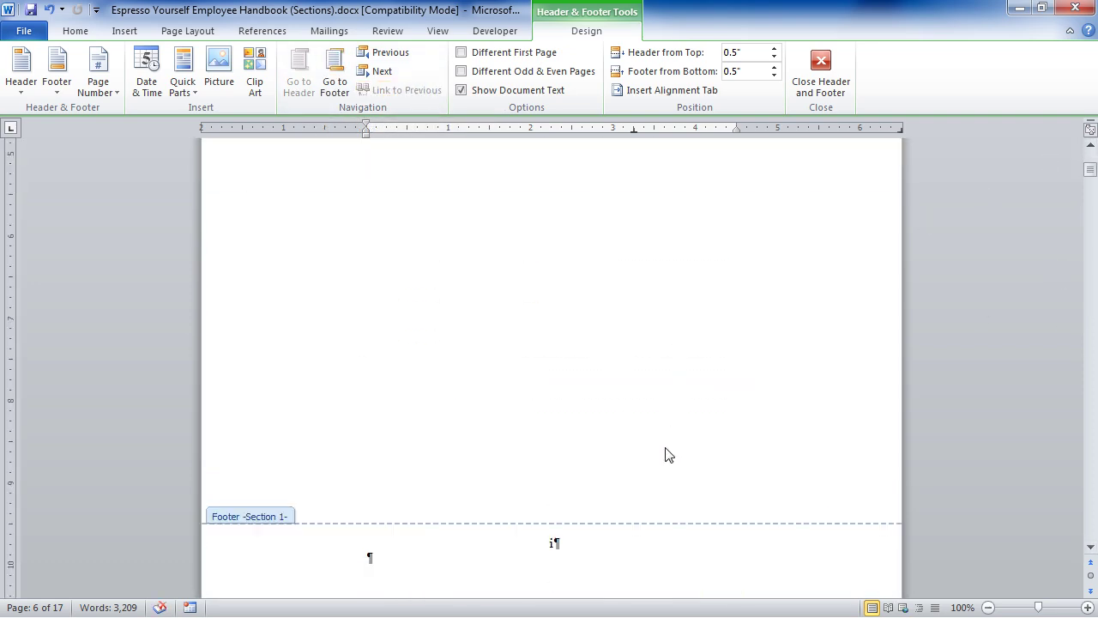
{"action": "left_click", "coordinate": [611, 422]}
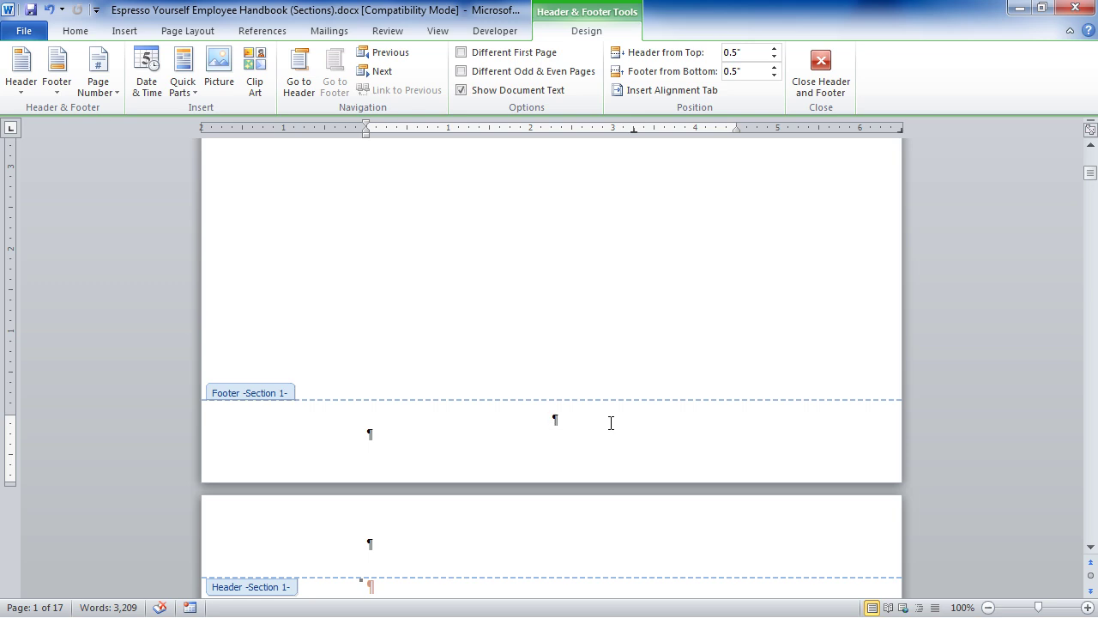
Step: Check the page number in the footers through the table of contents into section 2, and undo the page number deletion
{"action": "key", "text": "Down"}
{"action": "scroll", "coordinate": [612, 402], "scroll_direction": "down", "scroll_amount": 1}
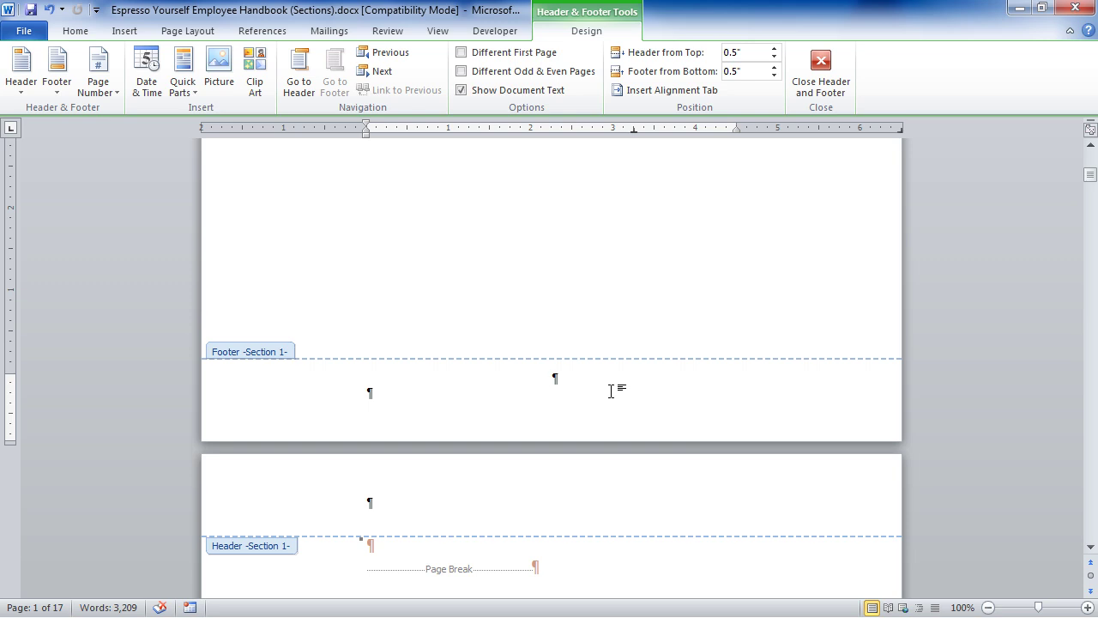
{"action": "scroll", "coordinate": [612, 390], "scroll_direction": "down", "scroll_amount": 20}
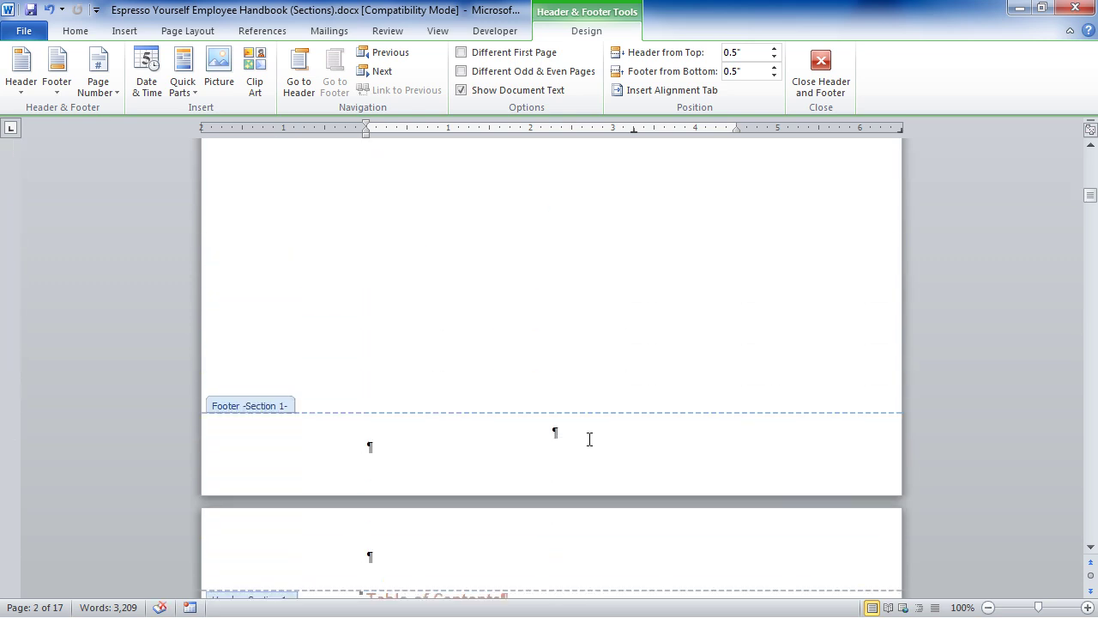
{"action": "scroll", "coordinate": [592, 440], "scroll_direction": "down", "scroll_amount": 20}
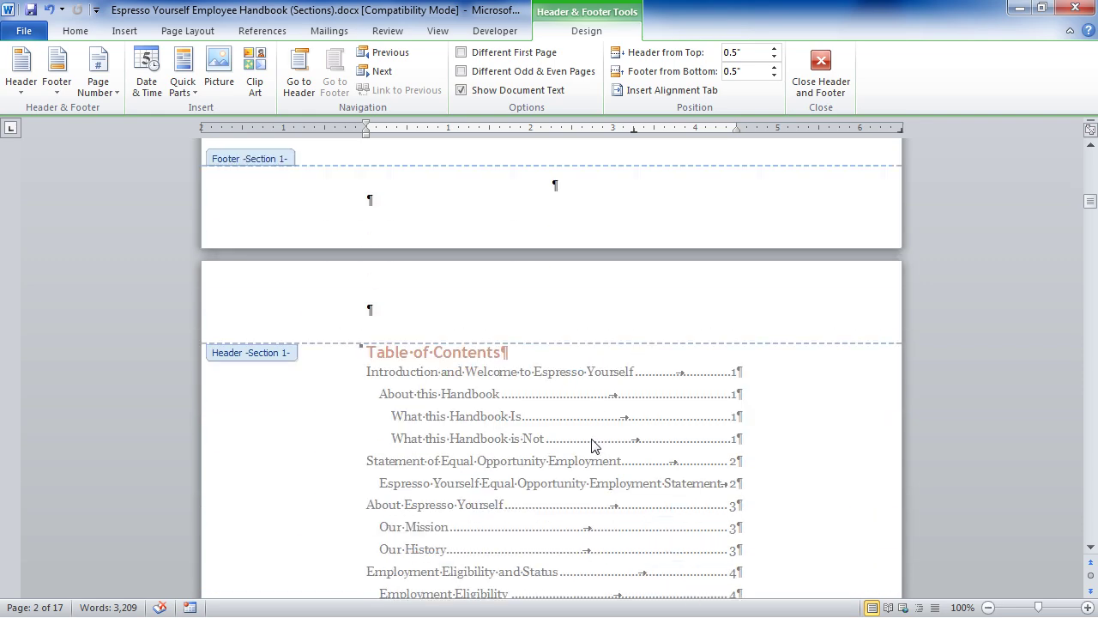
{"action": "scroll", "coordinate": [592, 445], "scroll_direction": "down", "scroll_amount": 20}
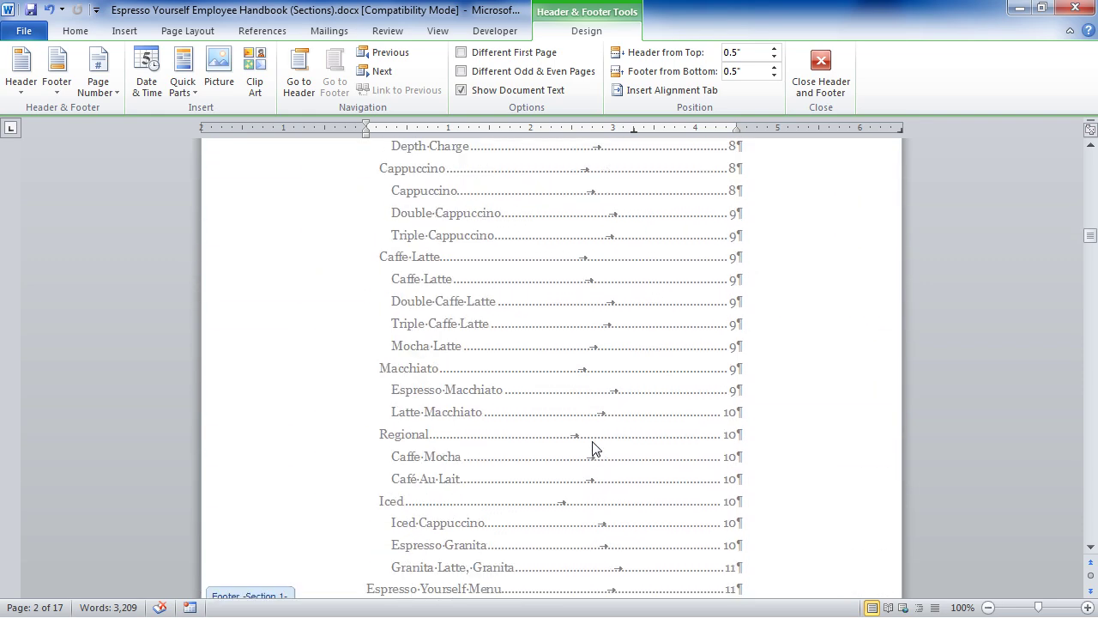
{"action": "scroll", "coordinate": [597, 452], "scroll_direction": "down", "scroll_amount": 20}
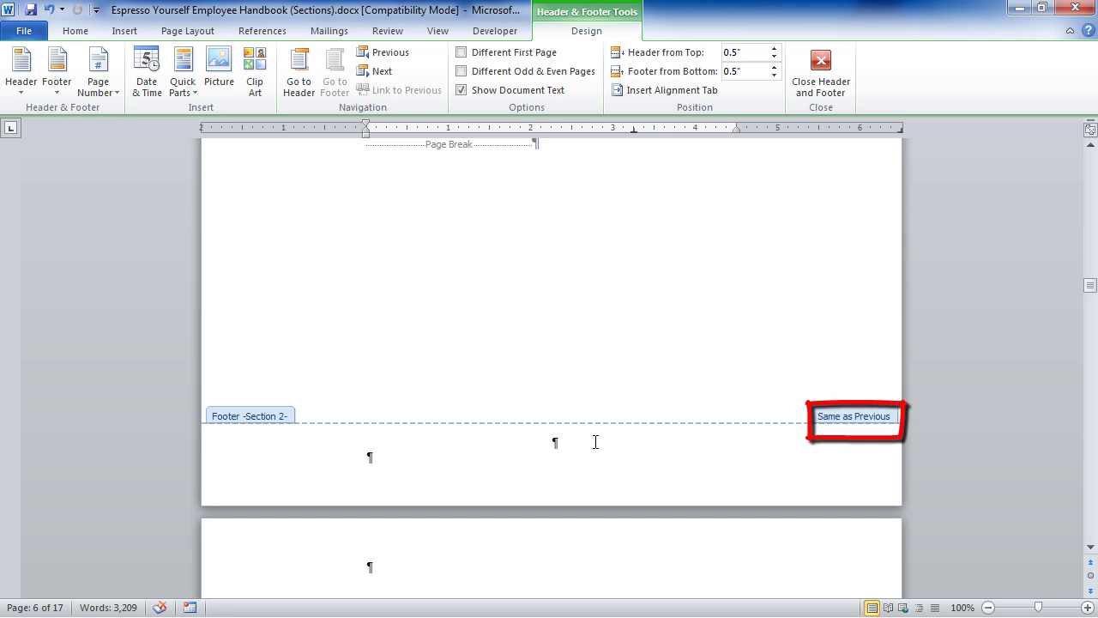
{"action": "type", "text": "1"}
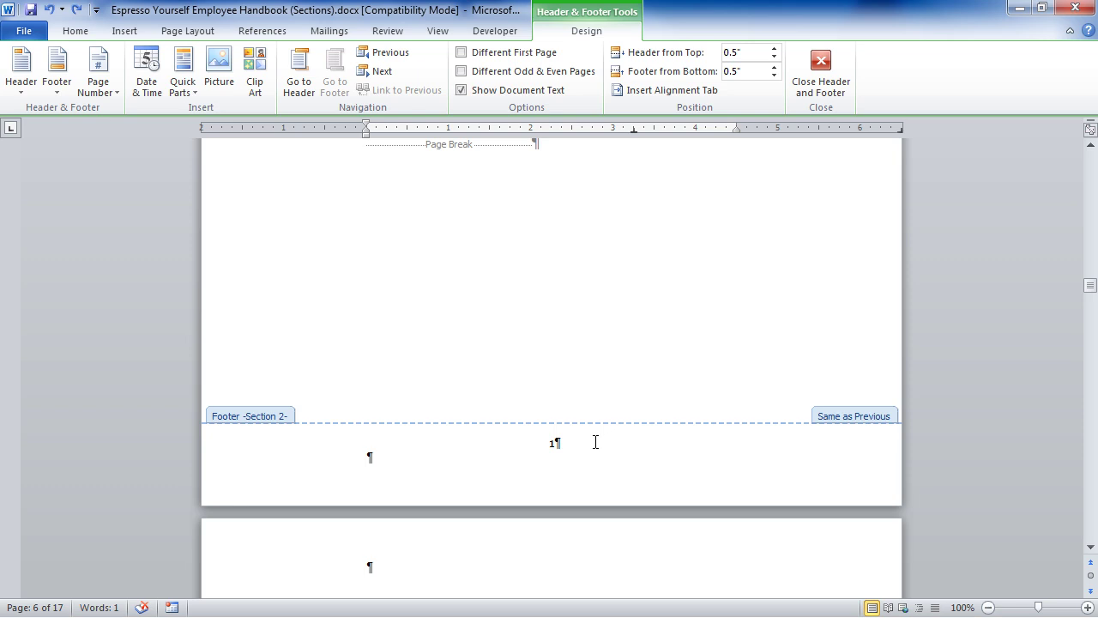
Step: Add the word "Page" before the page number in the section 2 footer and go back to the section 1 footer
{"action": "left_click", "coordinate": [551, 442]}
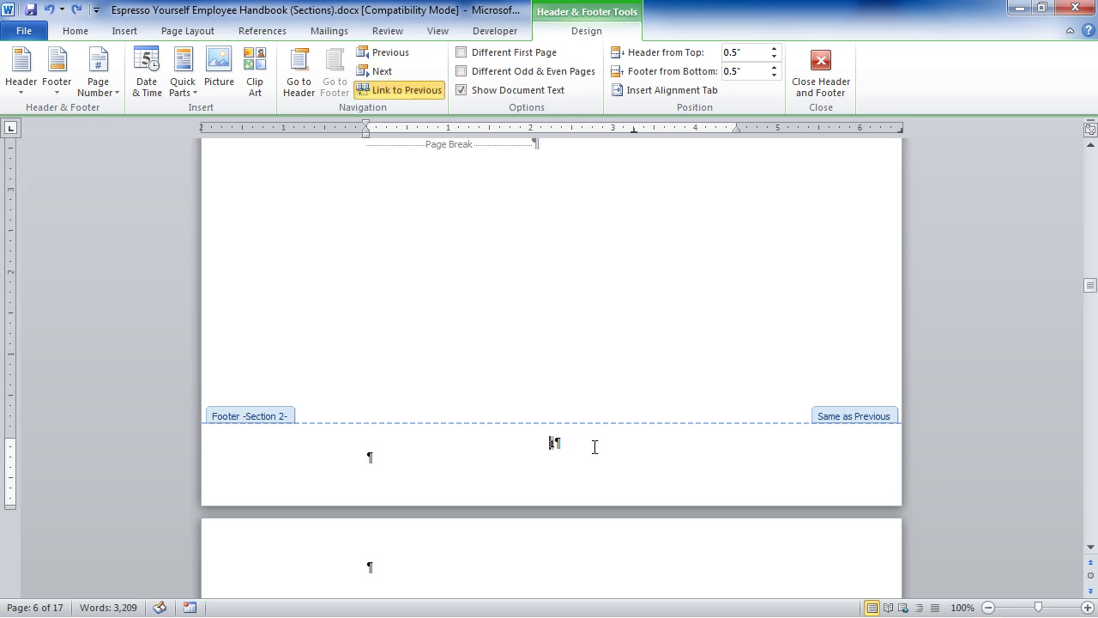
{"action": "type", "text": "Page 1"}
{"action": "left_click", "coordinate": [372, 53]}
Step: Review the page number text in the section 1 footers from the table of contents back to the first page
{"action": "scroll", "coordinate": [513, 373], "scroll_direction": "up", "scroll_amount": 20}
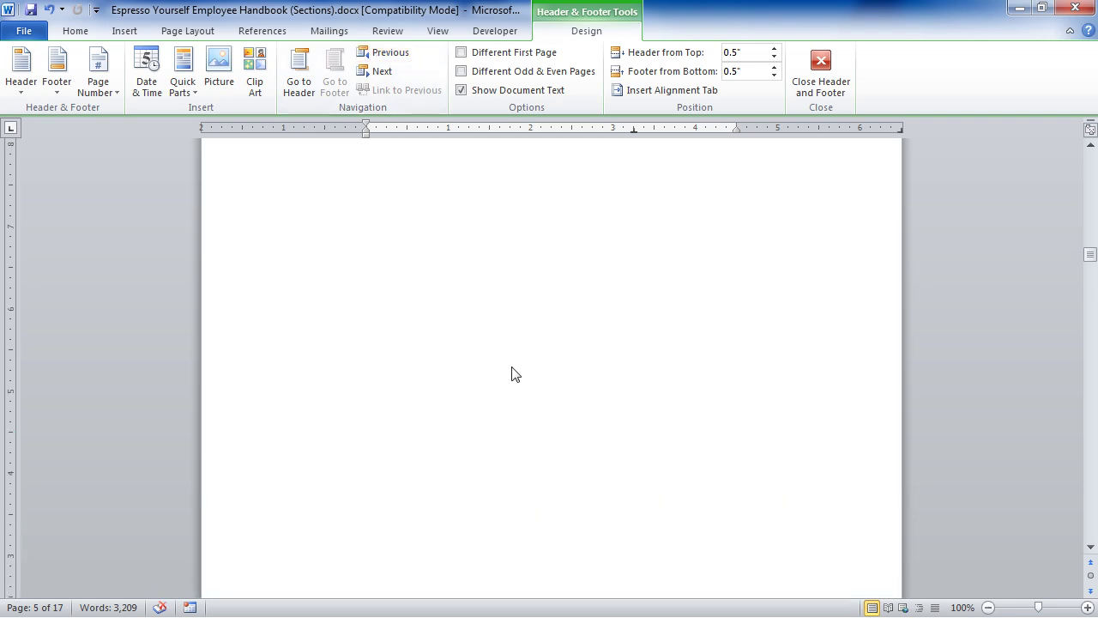
{"action": "scroll", "coordinate": [513, 373], "scroll_direction": "up", "scroll_amount": 20}
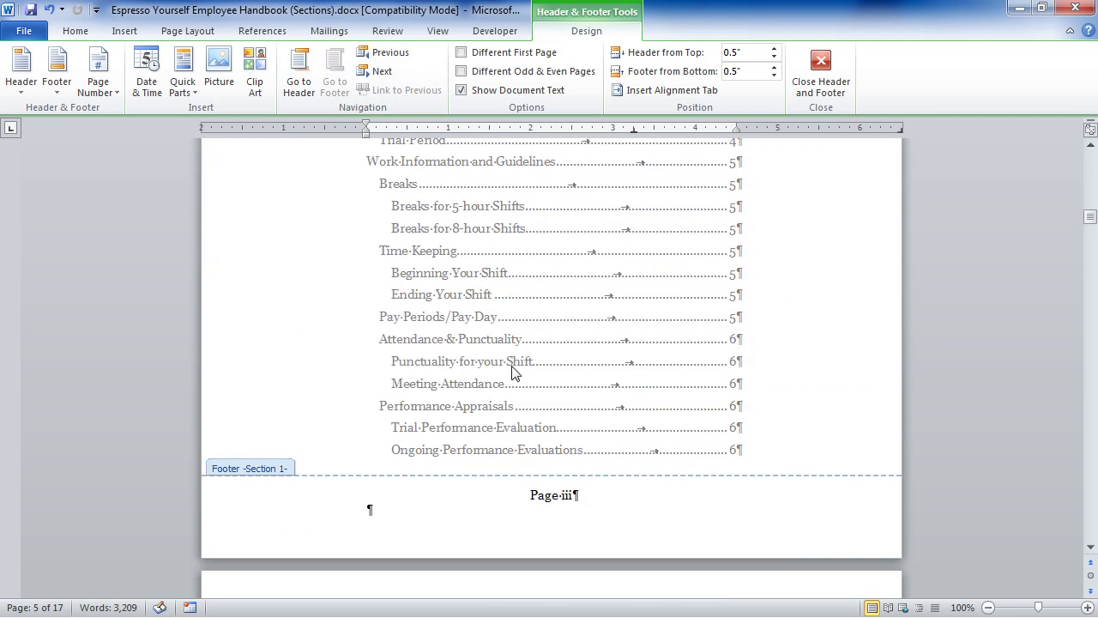
{"action": "scroll", "coordinate": [513, 372], "scroll_direction": "up", "scroll_amount": 20}
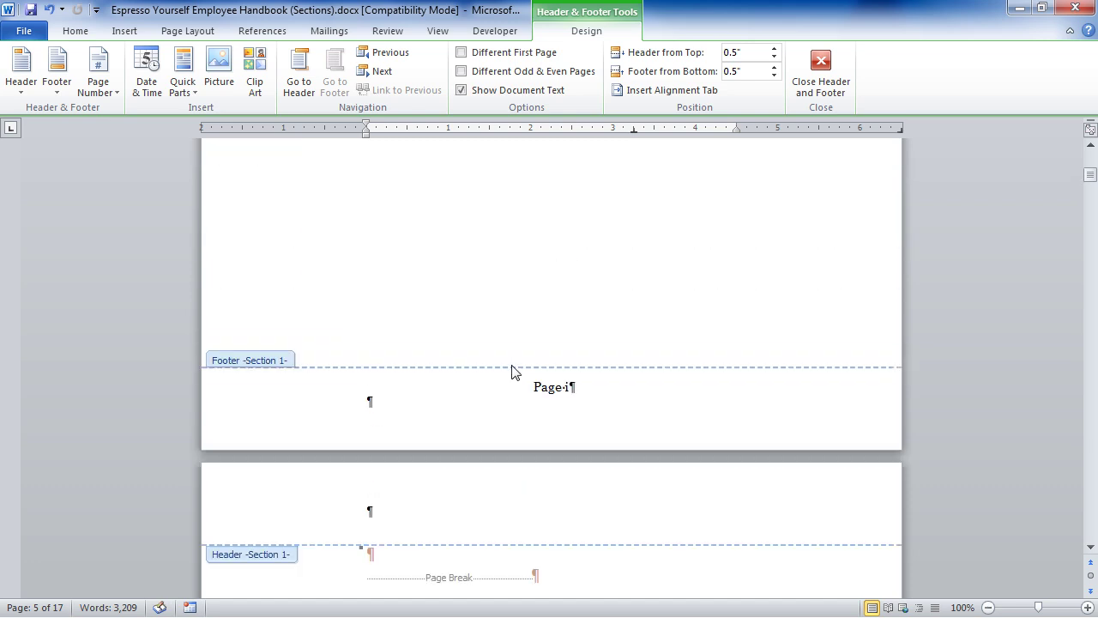
{"action": "scroll", "coordinate": [513, 372], "scroll_direction": "up", "scroll_amount": 5}
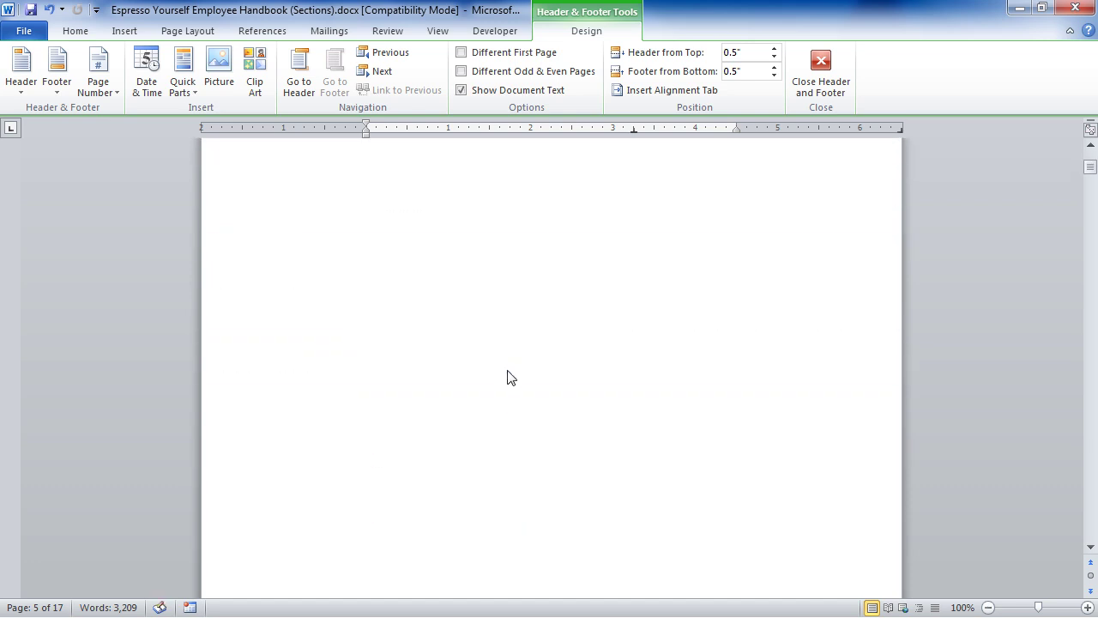
{"action": "left_click", "coordinate": [574, 216]}
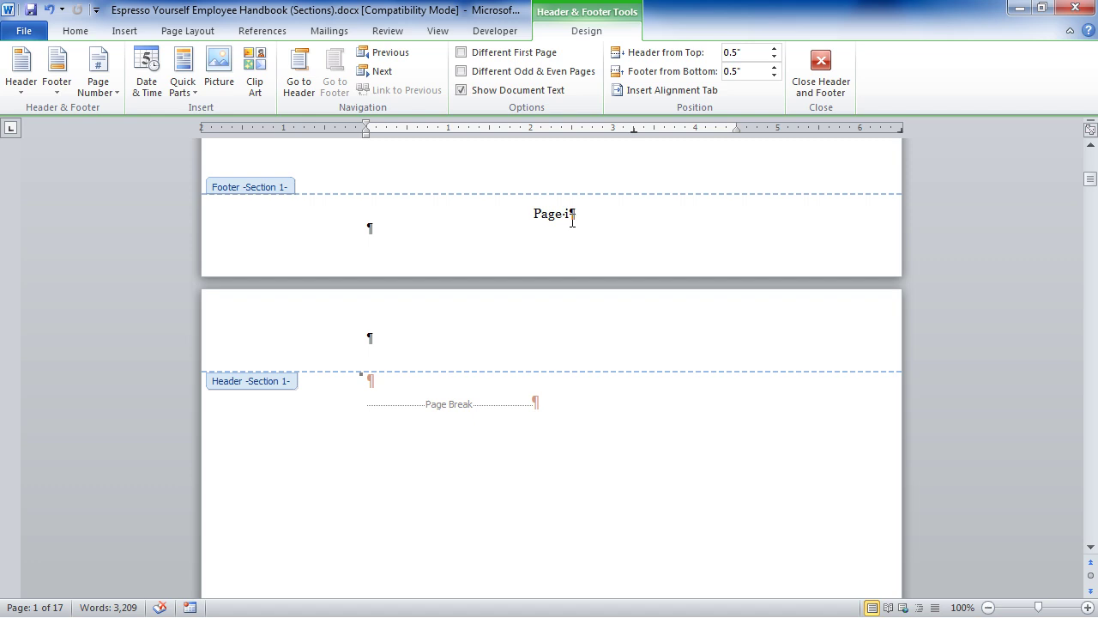
{"action": "key", "text": "Down"}
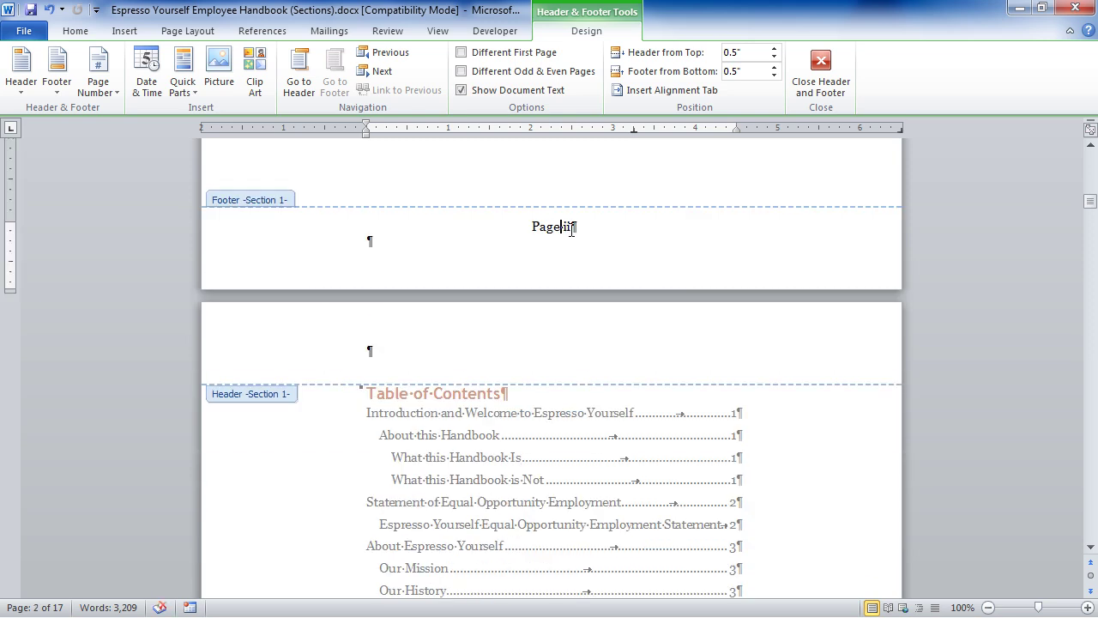
{"action": "scroll", "coordinate": [564, 238], "scroll_direction": "up", "scroll_amount": 10}
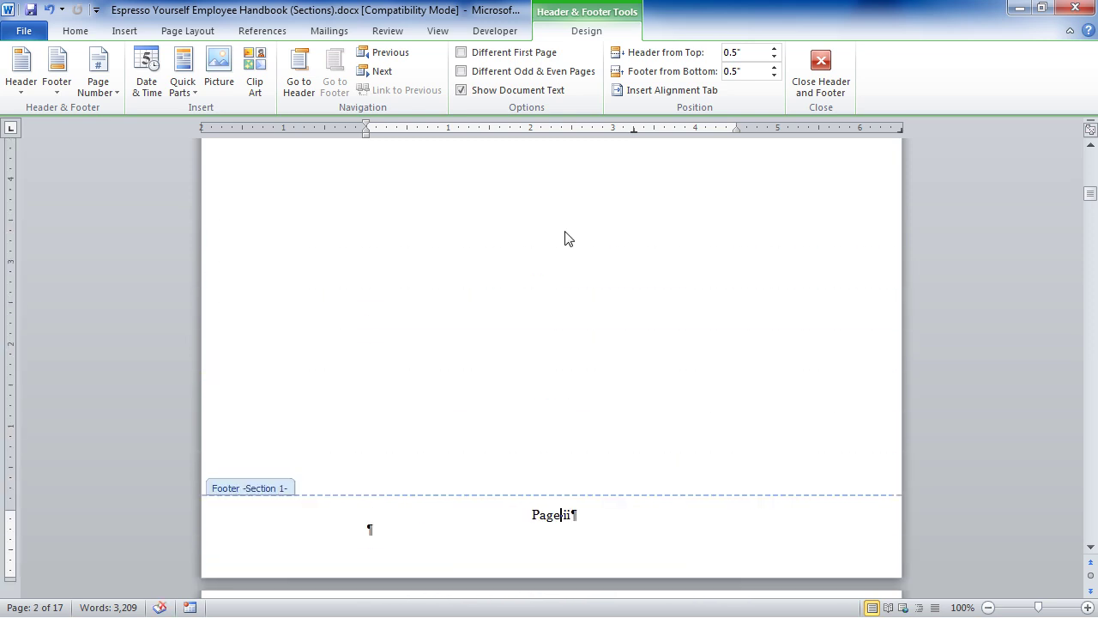
{"action": "scroll", "coordinate": [566, 232], "scroll_direction": "down", "scroll_amount": 8}
{"action": "scroll", "coordinate": [564, 241], "scroll_direction": "up", "scroll_amount": 12}
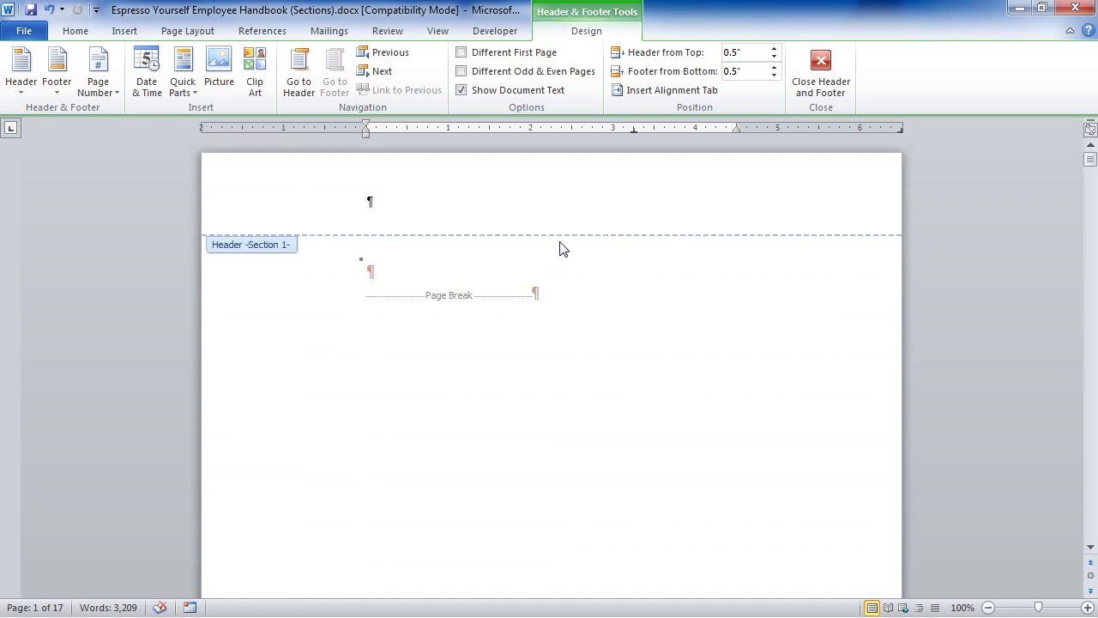
Step: Turn on Different First Page for section 1 so the front page has its own footer without a page number
{"action": "scroll", "coordinate": [559, 248], "scroll_direction": "down", "scroll_amount": 8}
{"action": "scroll", "coordinate": [554, 261], "scroll_direction": "down", "scroll_amount": 4}
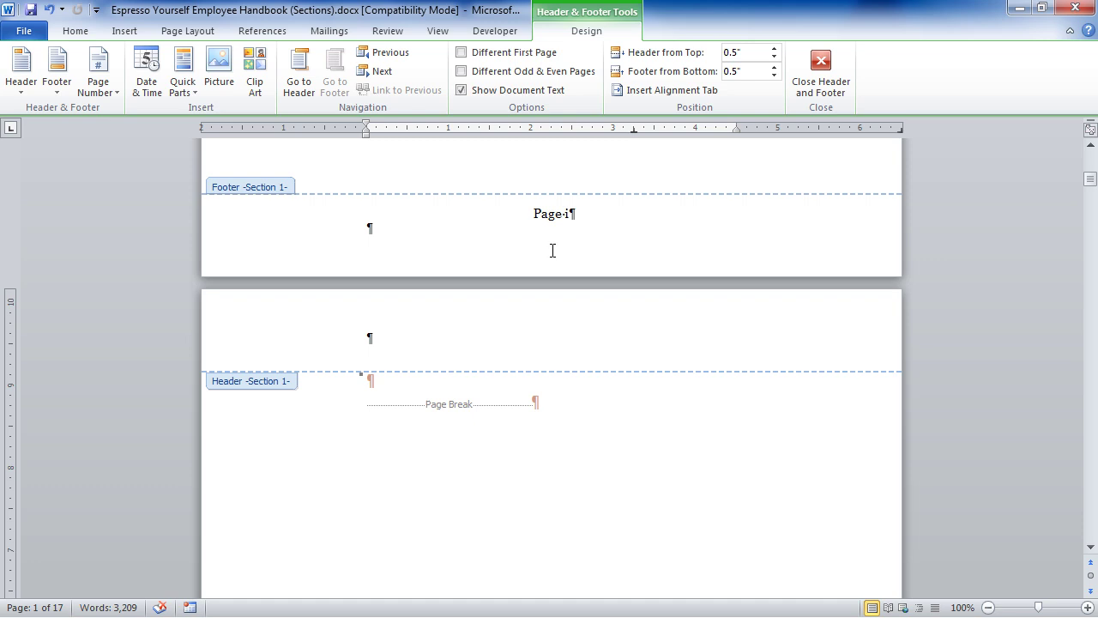
{"action": "scroll", "coordinate": [492, 223], "scroll_direction": "up", "scroll_amount": 7}
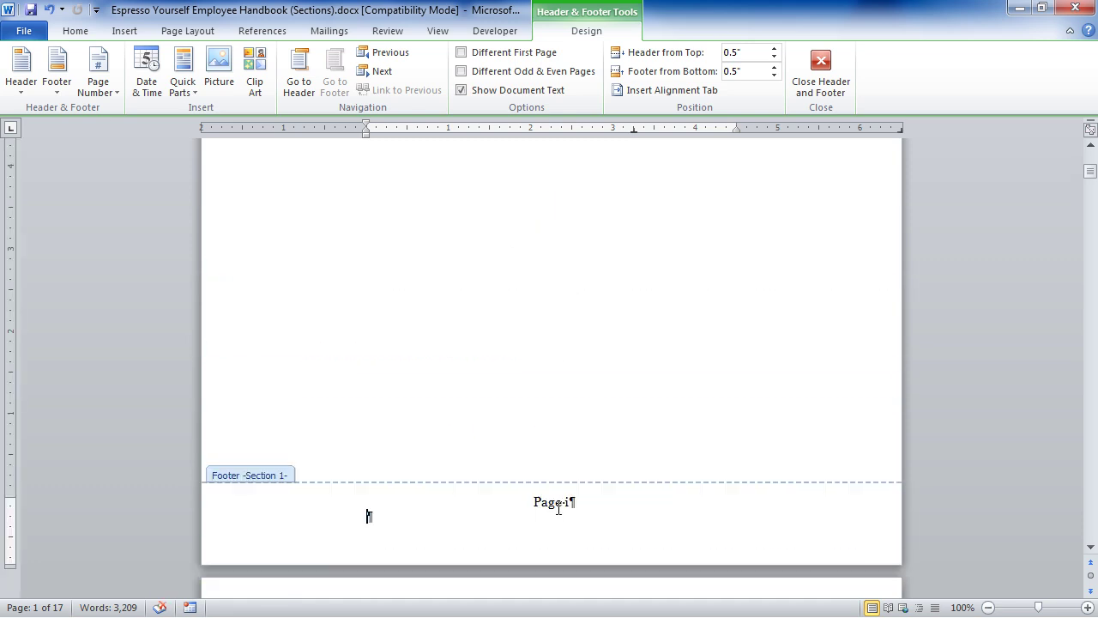
{"action": "left_click", "coordinate": [464, 54]}
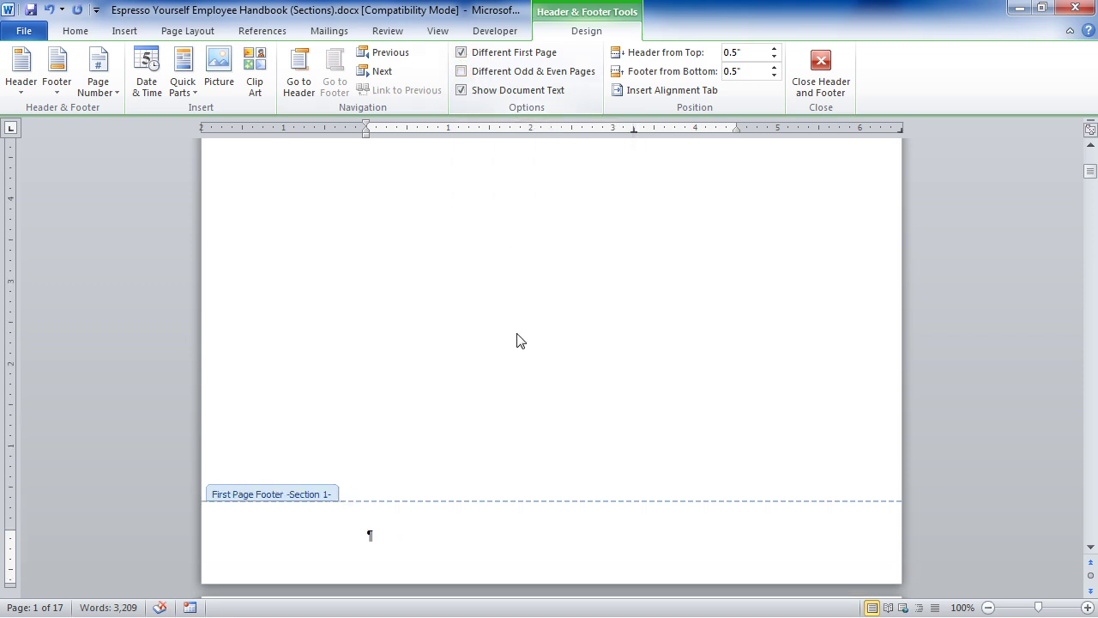
Step: Review the section 1 footers on the front page and the pages directly after it
{"action": "scroll", "coordinate": [517, 340], "scroll_direction": "down", "scroll_amount": 3}
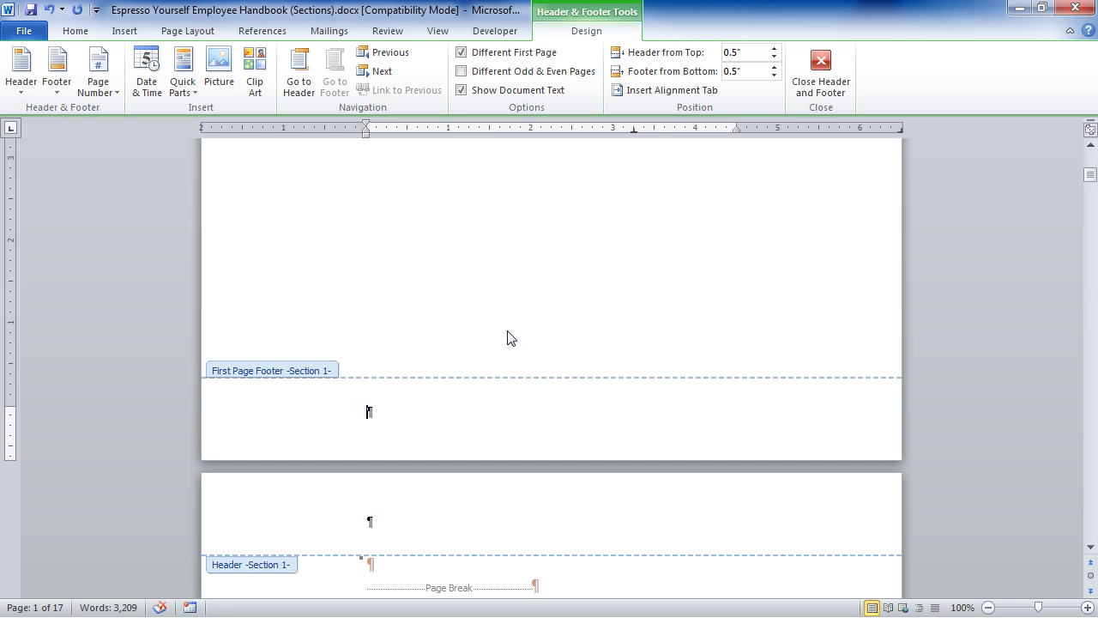
{"action": "scroll", "coordinate": [507, 337], "scroll_direction": "down", "scroll_amount": 15}
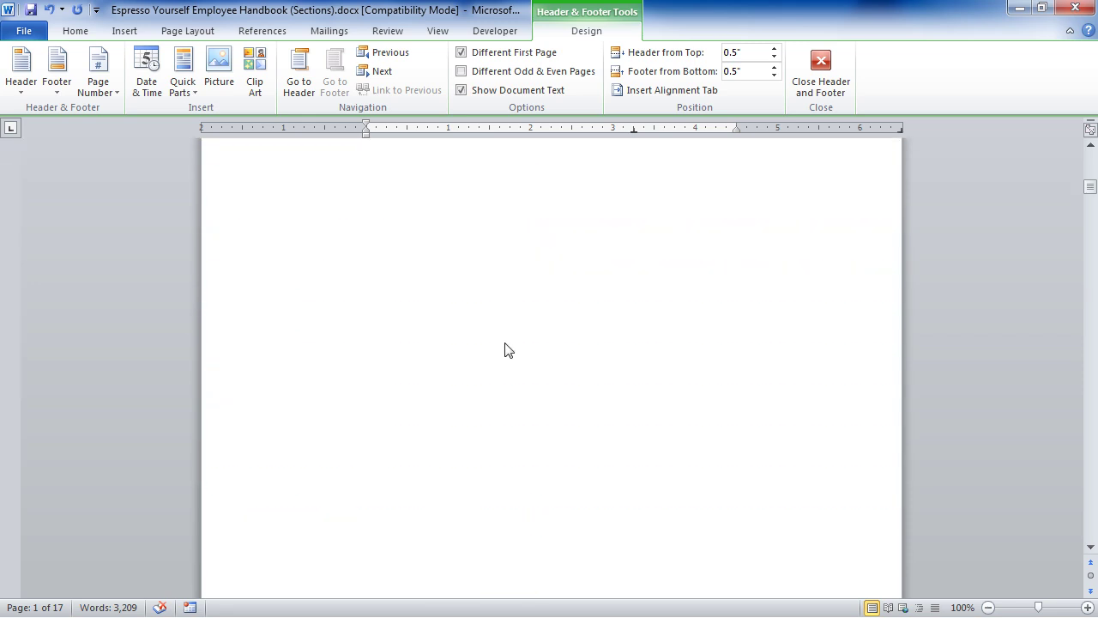
{"action": "scroll", "coordinate": [505, 350], "scroll_direction": "down", "scroll_amount": 4}
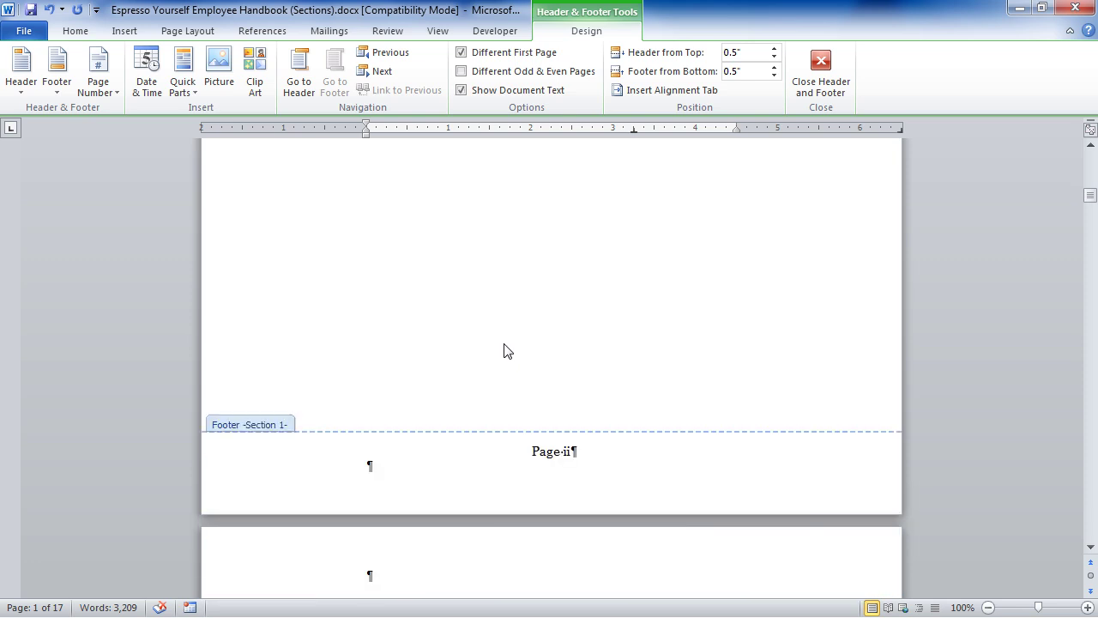
{"action": "left_click", "coordinate": [553, 449]}
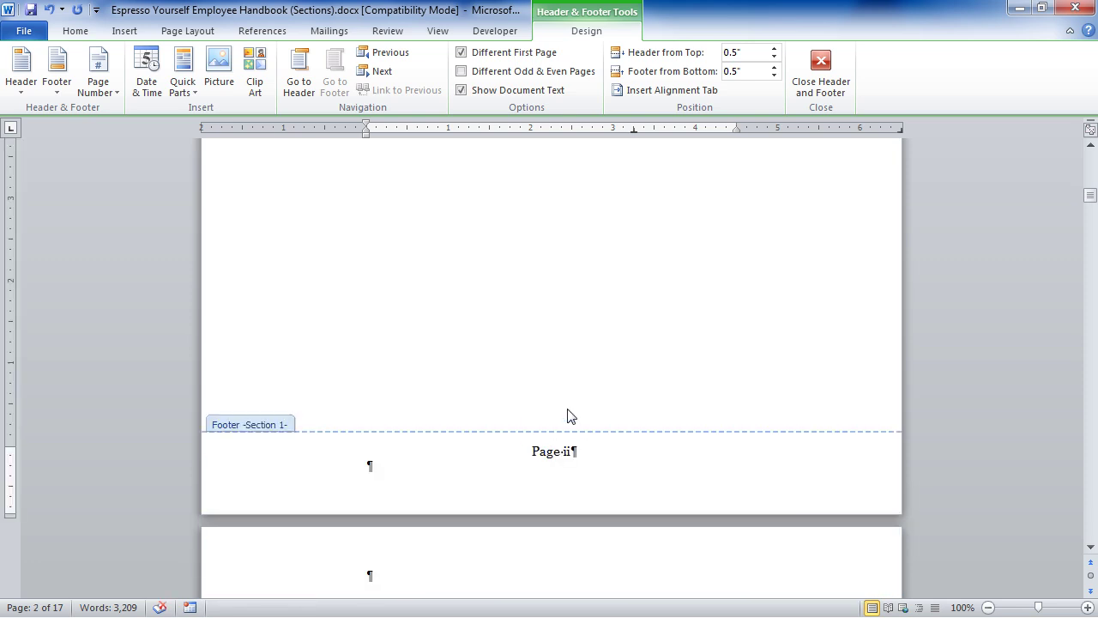
{"action": "scroll", "coordinate": [567, 416], "scroll_direction": "down", "scroll_amount": 7}
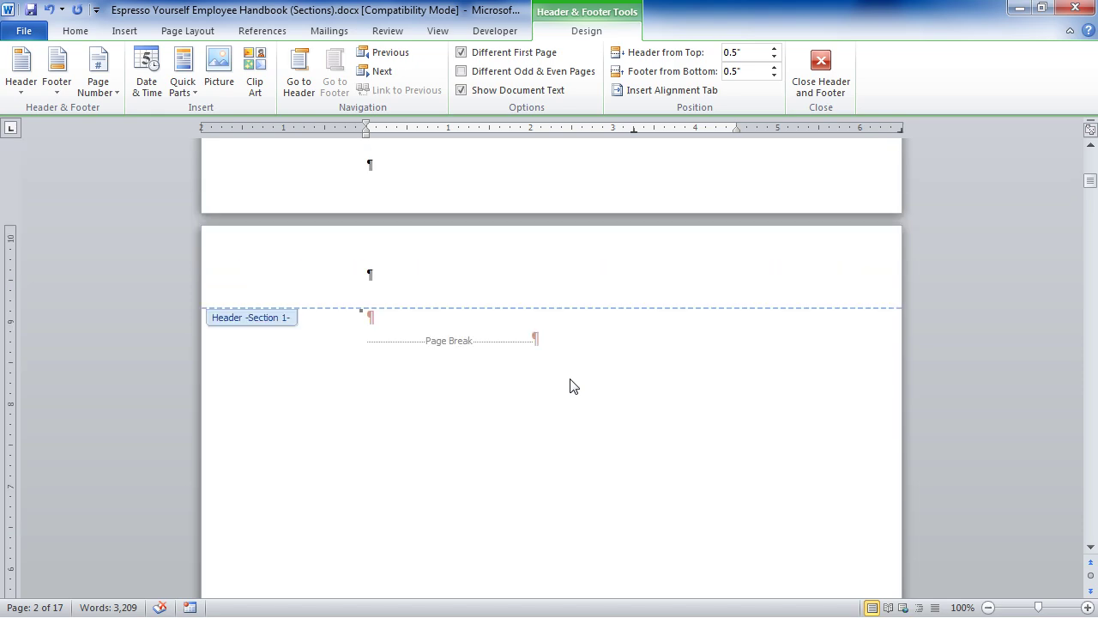
{"action": "scroll", "coordinate": [571, 386], "scroll_direction": "up", "scroll_amount": 10}
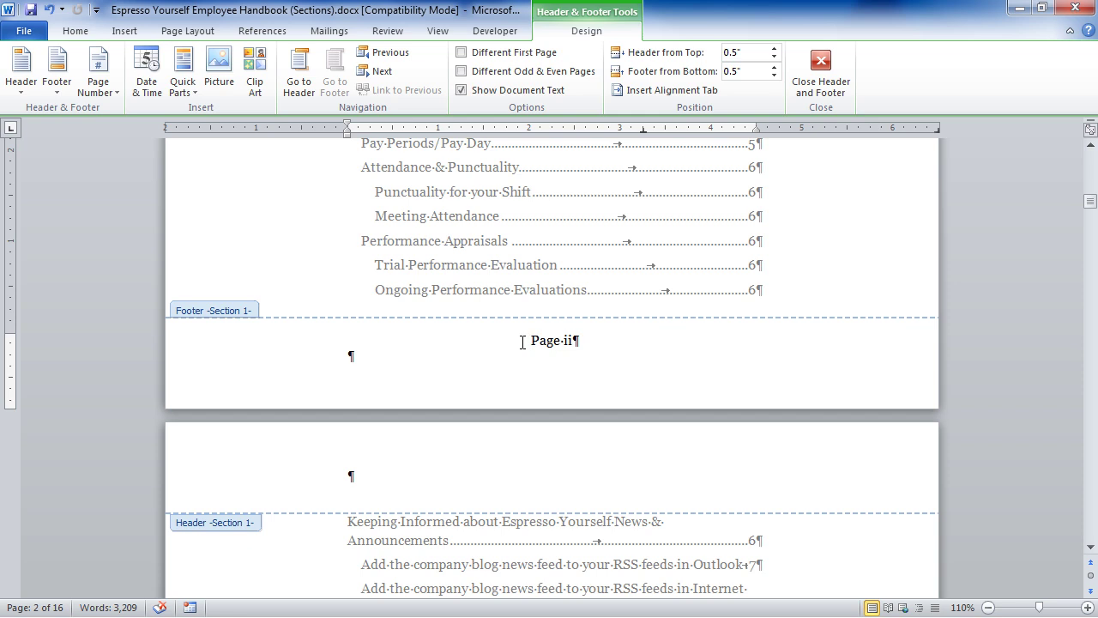
Step: Check the page number format settings of the section 1 footer and accept the i, ii, iii format starting at i
{"action": "left_click", "coordinate": [523, 341]}
{"action": "left_click", "coordinate": [102, 94]}
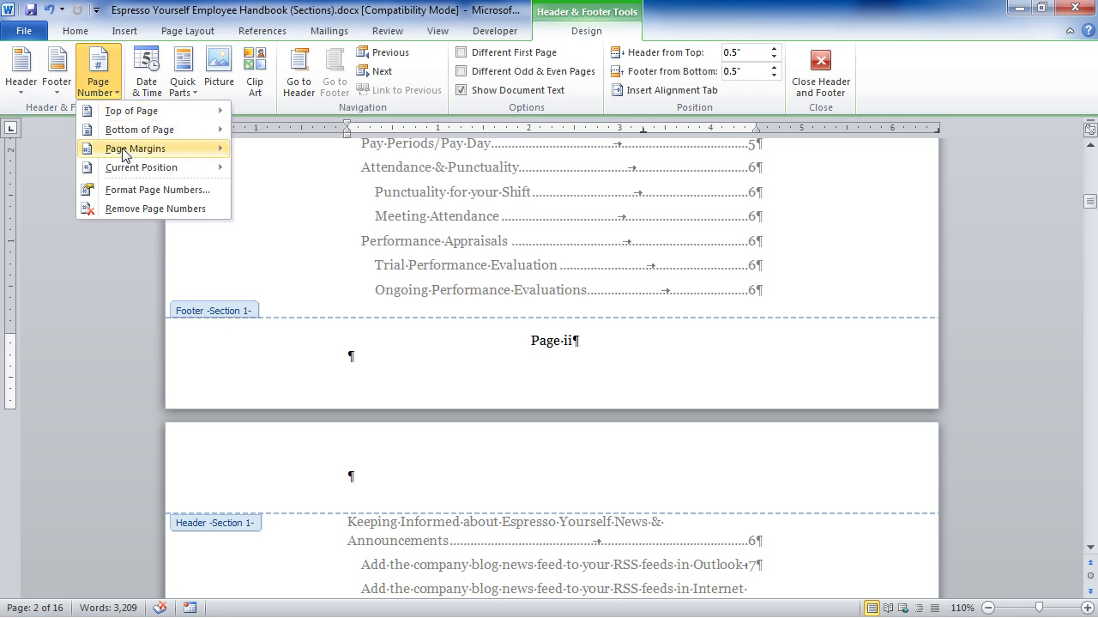
{"action": "left_click", "coordinate": [146, 193]}
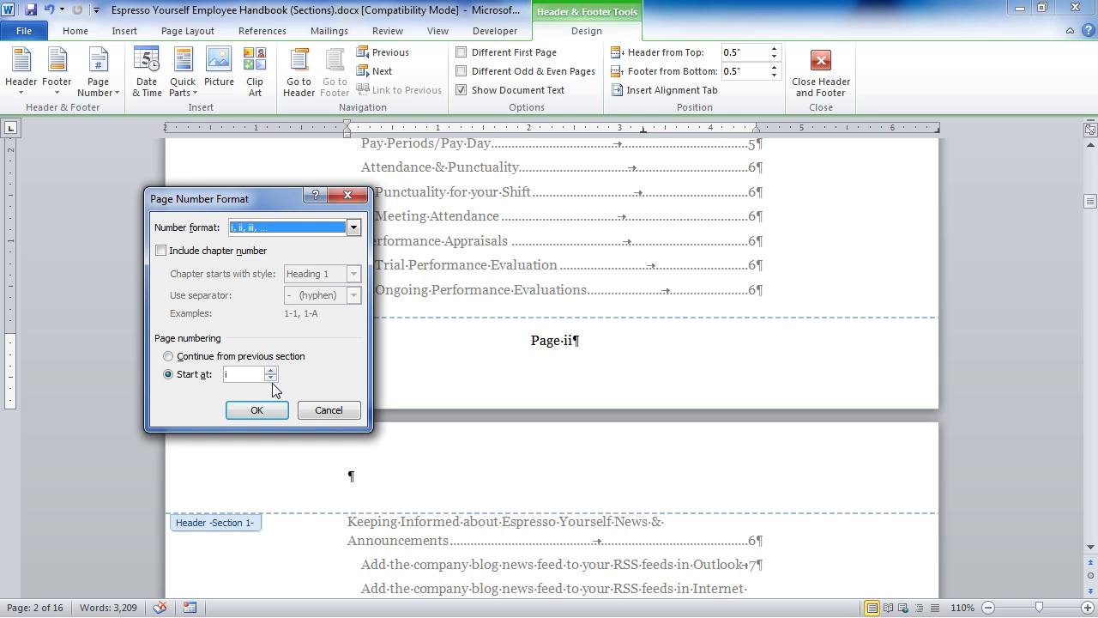
{"action": "left_click", "coordinate": [258, 410]}
Step: Review the page numbers in the section 1 footers from the blank front page to the end of the first table of contents page
{"action": "scroll", "coordinate": [405, 425], "scroll_direction": "down", "scroll_amount": 5}
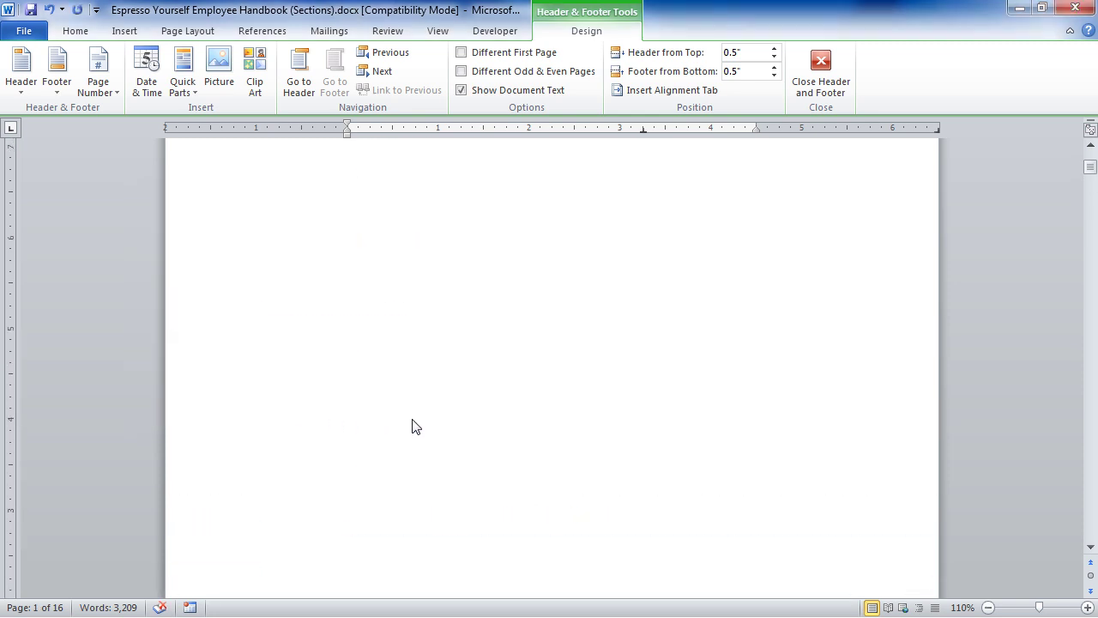
{"action": "scroll", "coordinate": [409, 421], "scroll_direction": "down", "scroll_amount": 15}
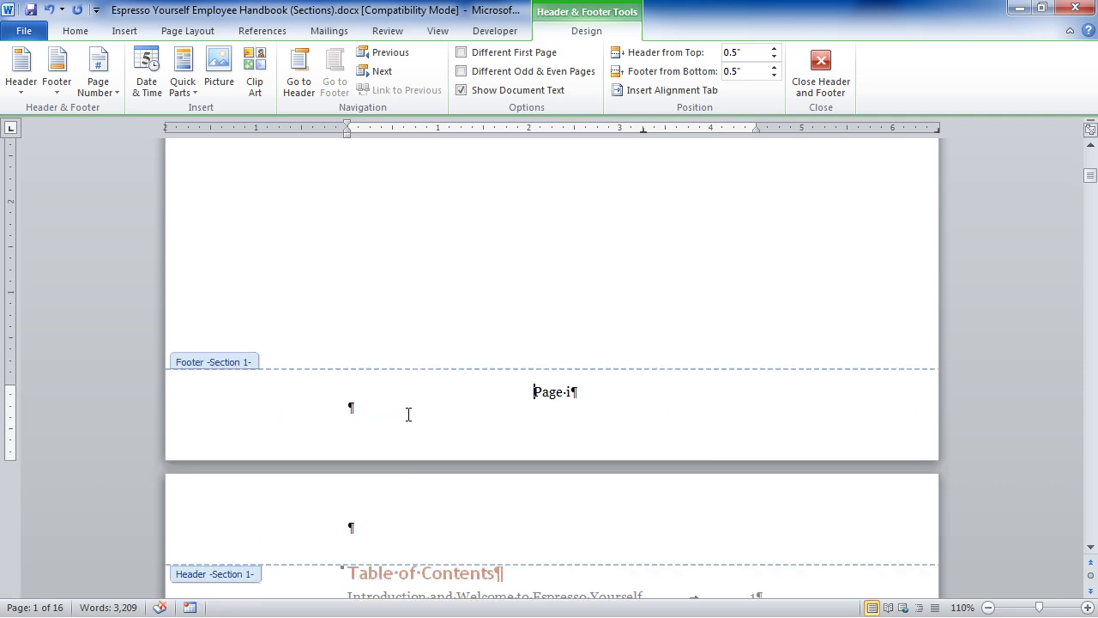
{"action": "scroll", "coordinate": [409, 416], "scroll_direction": "up", "scroll_amount": 15}
{"action": "scroll", "coordinate": [409, 420], "scroll_direction": "up", "scroll_amount": 2}
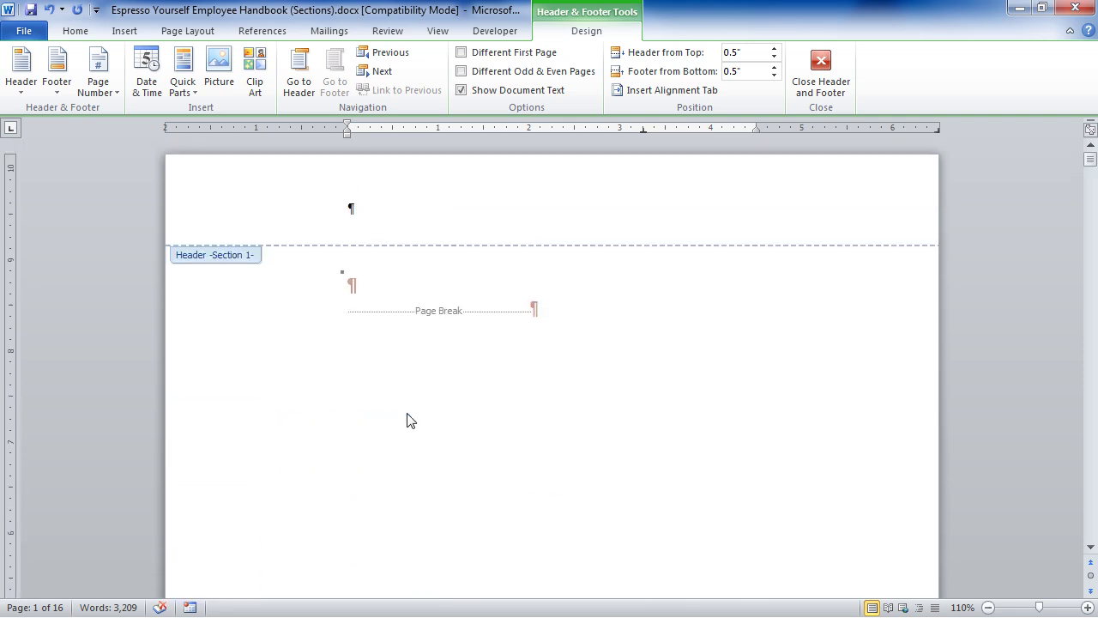
{"action": "scroll", "coordinate": [408, 421], "scroll_direction": "down", "scroll_amount": 18}
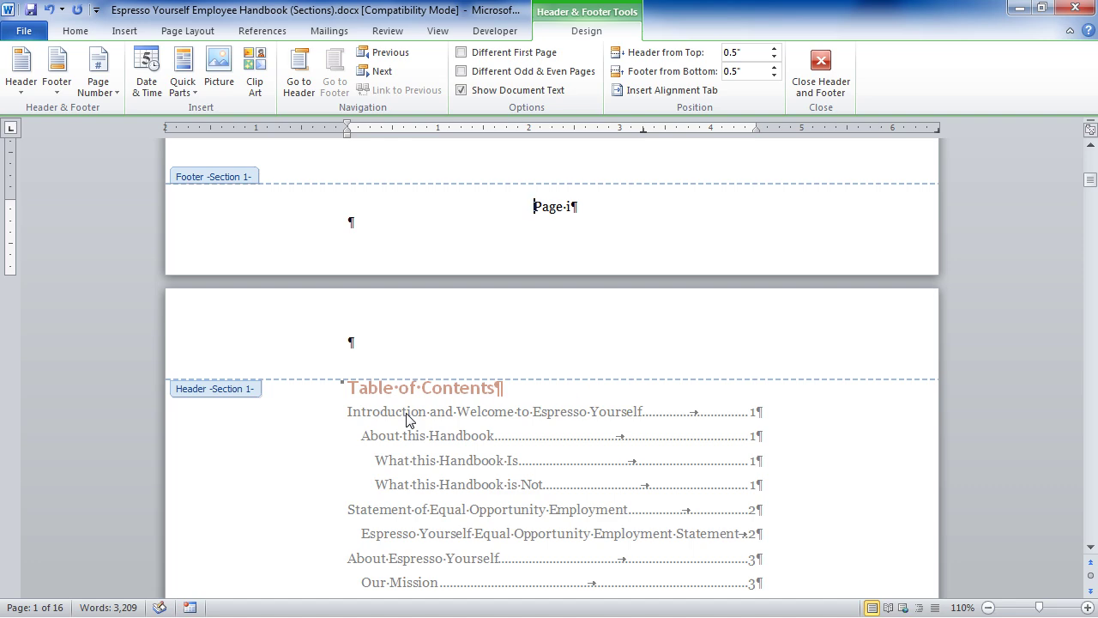
{"action": "scroll", "coordinate": [408, 421], "scroll_direction": "down", "scroll_amount": 18}
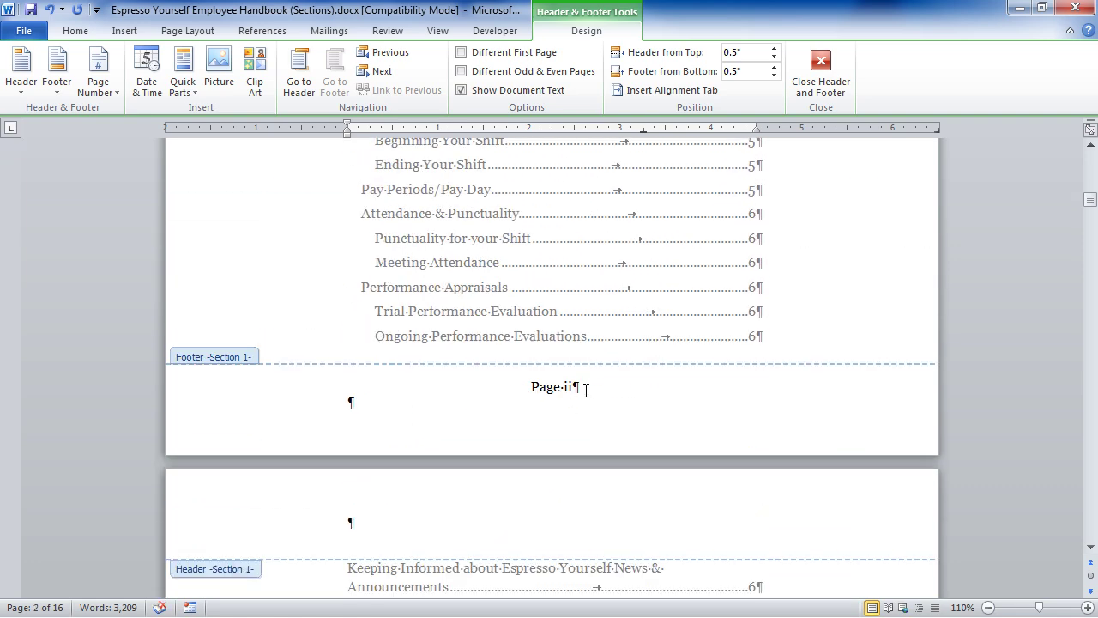
{"action": "scroll", "coordinate": [577, 391], "scroll_direction": "up", "scroll_amount": 20}
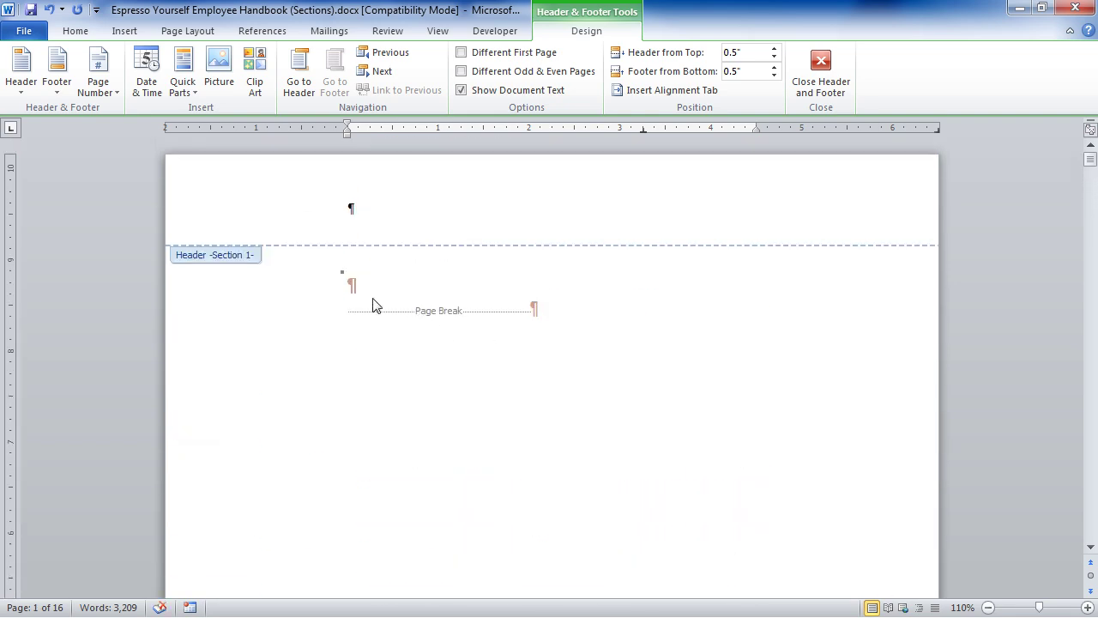
Step: Leave the footer editing and insert a Next Page section break at the start of the blank front page
{"action": "double_click", "coordinate": [367, 305]}
{"action": "scroll", "coordinate": [397, 324], "scroll_direction": "up", "scroll_amount": 12}
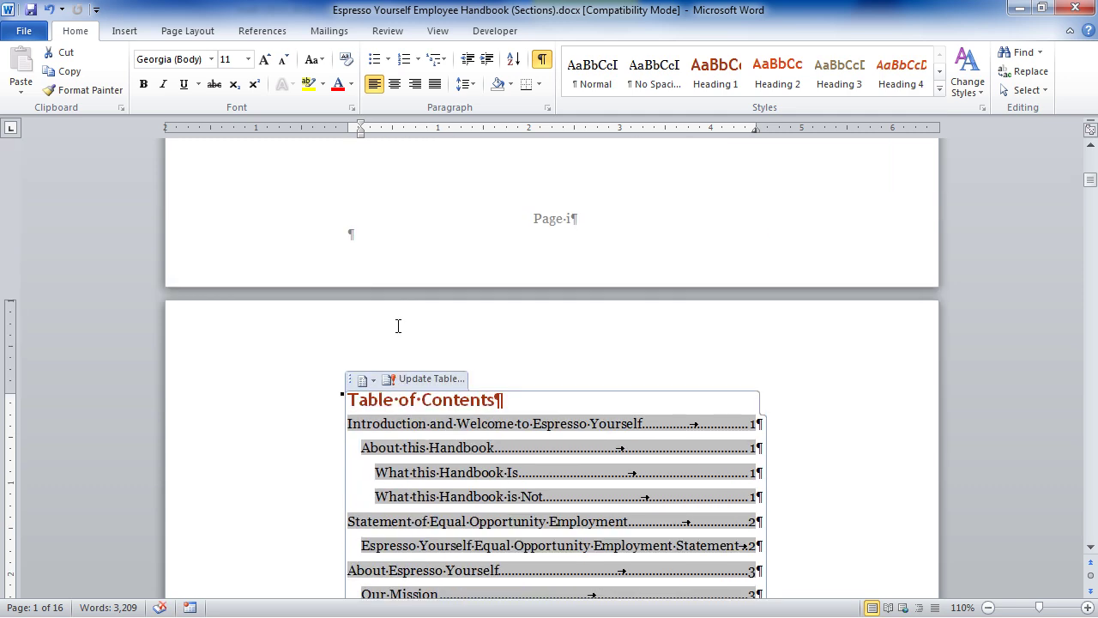
{"action": "left_click", "coordinate": [362, 288]}
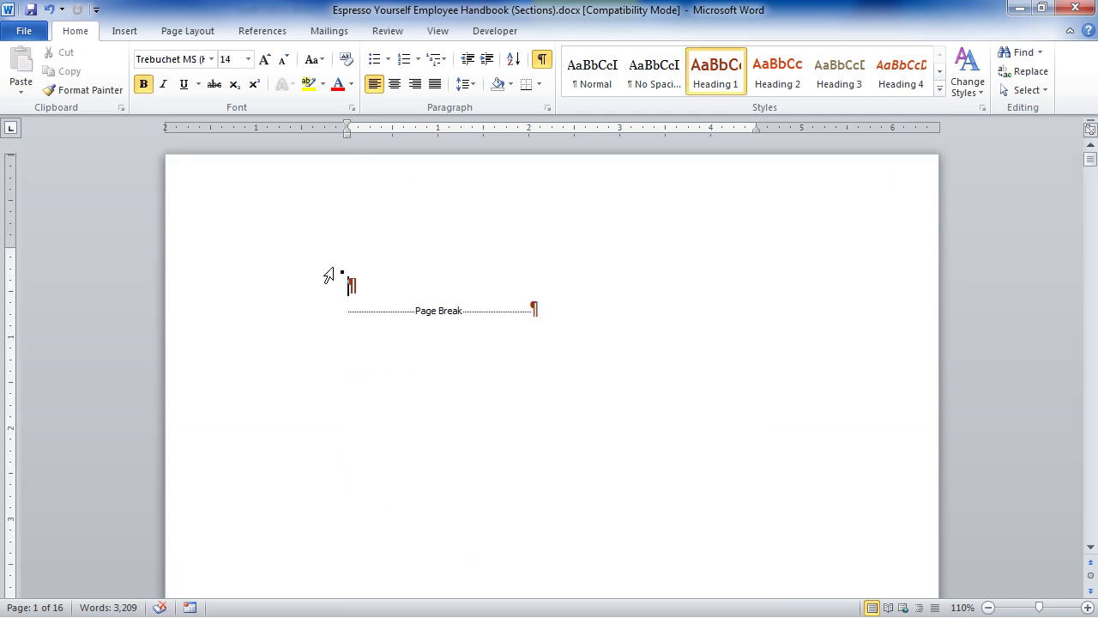
{"action": "left_click", "coordinate": [210, 34]}
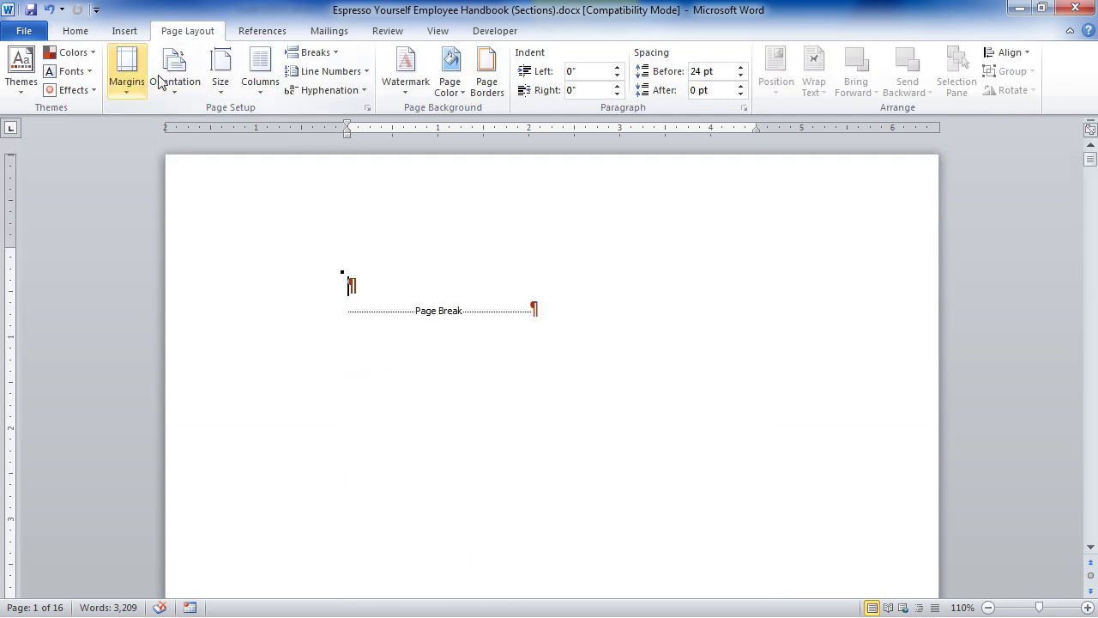
{"action": "left_click", "coordinate": [306, 53]}
{"action": "left_click", "coordinate": [309, 266]}
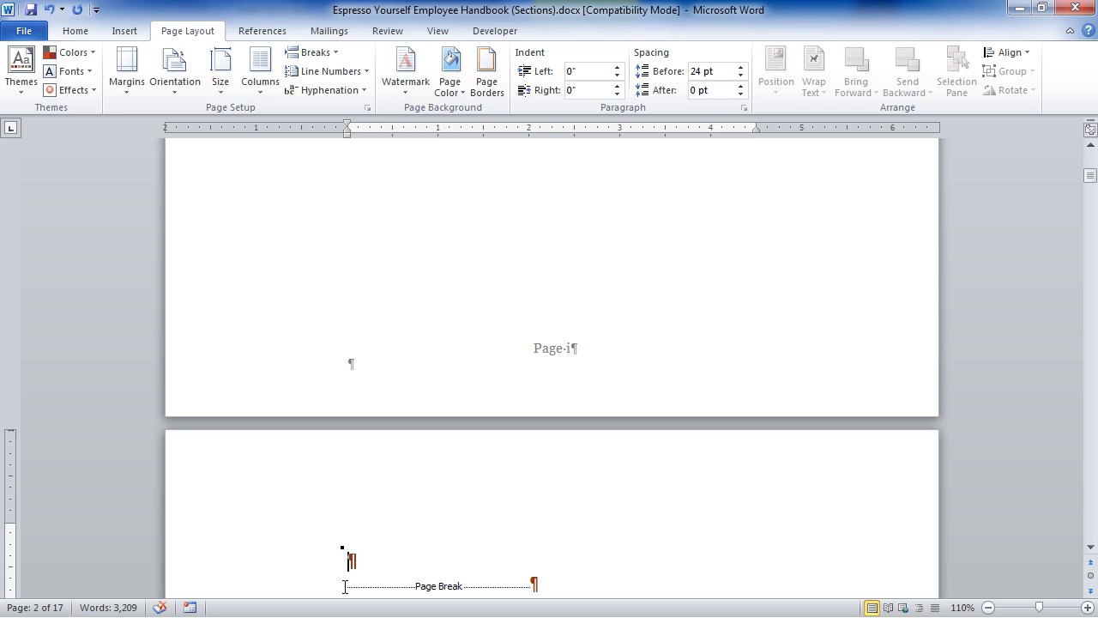
Step: Delete the leftover manual page break and its empty paragraph above the table of contents
{"action": "left_click", "coordinate": [346, 586]}
{"action": "key", "text": "Delete"}
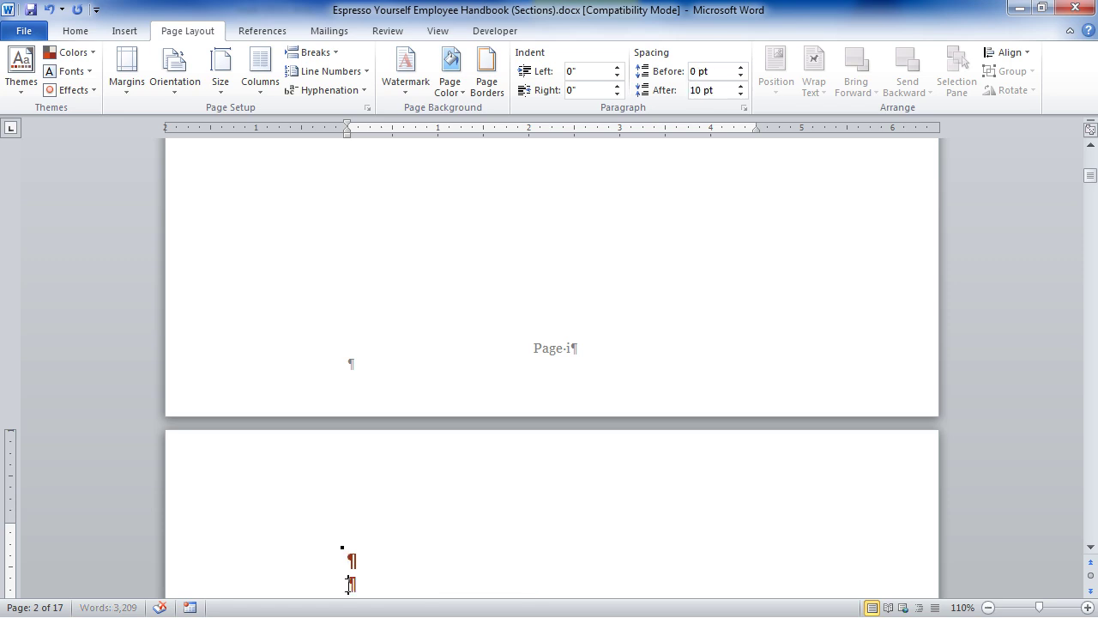
{"action": "key", "text": "Delete"}
Step: Examine the page numbers at the foot of the front page and the first table of contents page
{"action": "scroll", "coordinate": [346, 583], "scroll_direction": "up", "scroll_amount": 5}
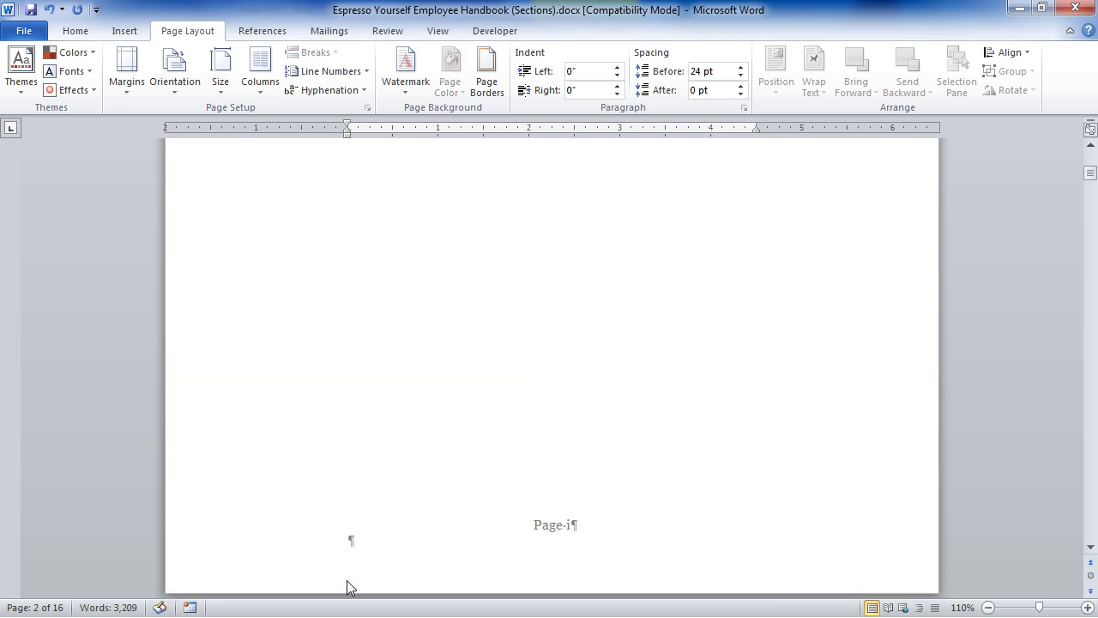
{"action": "scroll", "coordinate": [346, 576], "scroll_direction": "up", "scroll_amount": 2}
{"action": "scroll", "coordinate": [347, 576], "scroll_direction": "down", "scroll_amount": 5}
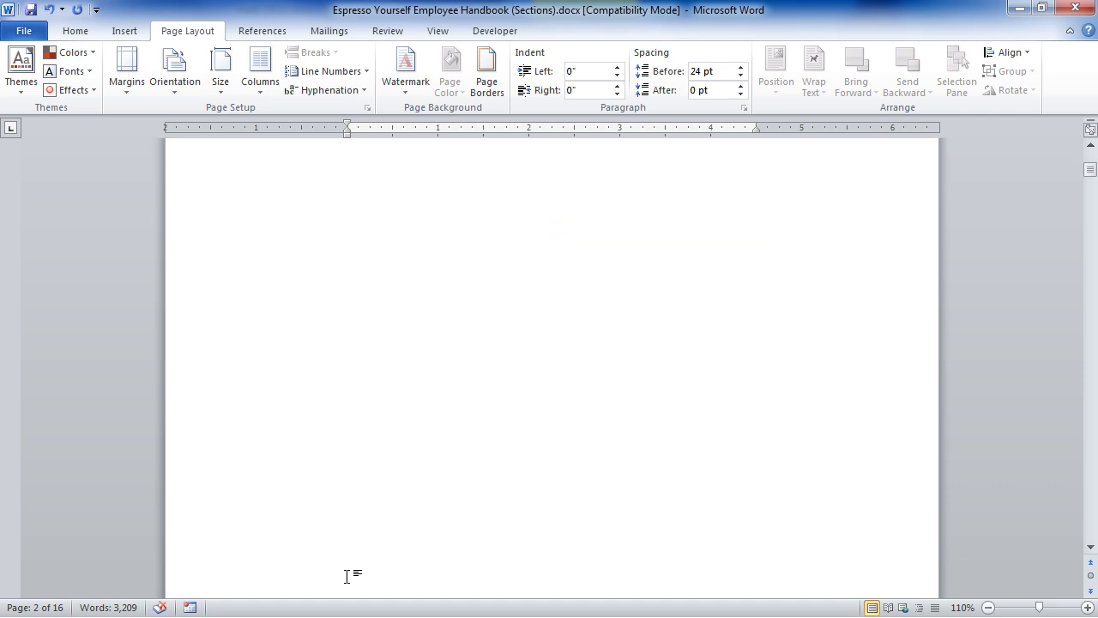
{"action": "scroll", "coordinate": [348, 579], "scroll_direction": "down", "scroll_amount": 2}
{"action": "scroll", "coordinate": [509, 544], "scroll_direction": "down", "scroll_amount": 3}
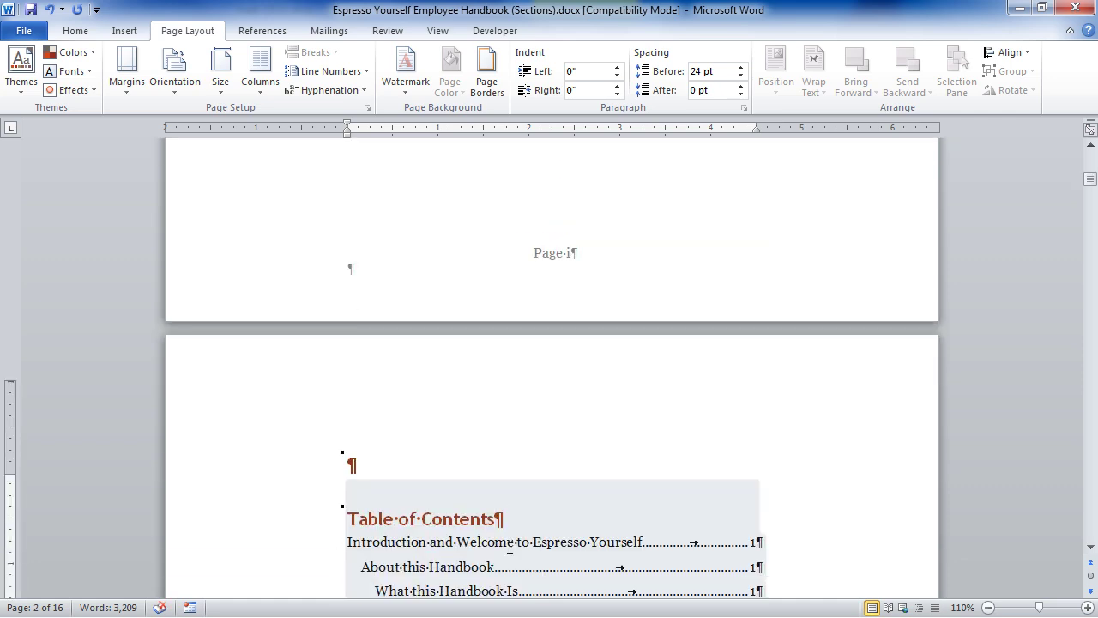
{"action": "scroll", "coordinate": [510, 546], "scroll_direction": "down", "scroll_amount": 2}
{"action": "scroll", "coordinate": [592, 412], "scroll_direction": "down", "scroll_amount": 2}
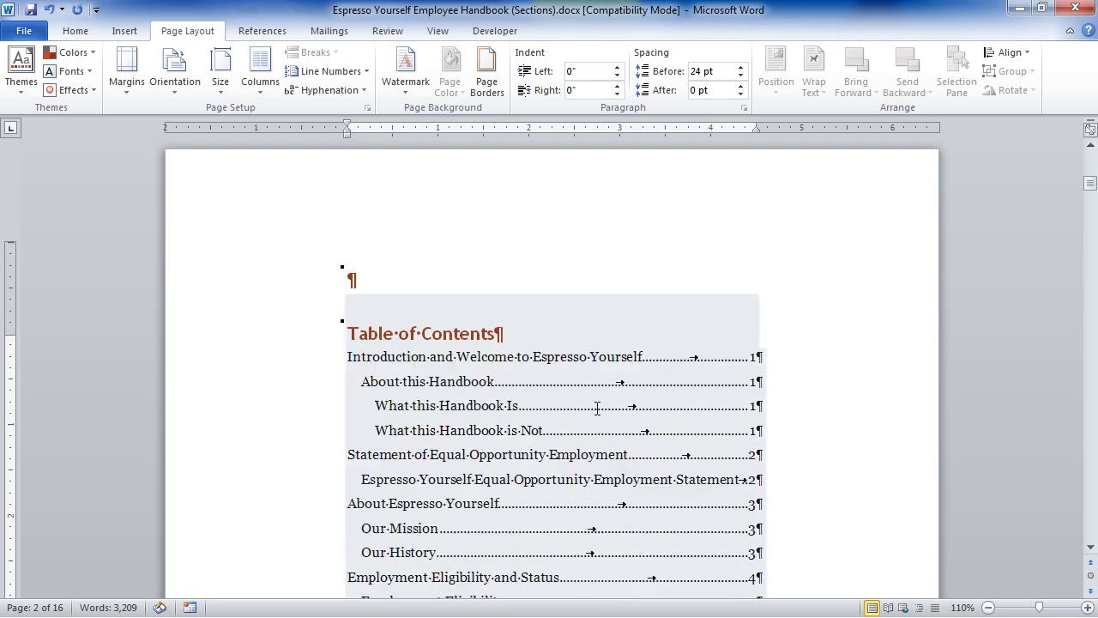
{"action": "scroll", "coordinate": [595, 418], "scroll_direction": "down", "scroll_amount": 1}
{"action": "left_click", "coordinate": [829, 444]}
{"action": "scroll", "coordinate": [824, 449], "scroll_direction": "down", "scroll_amount": 6}
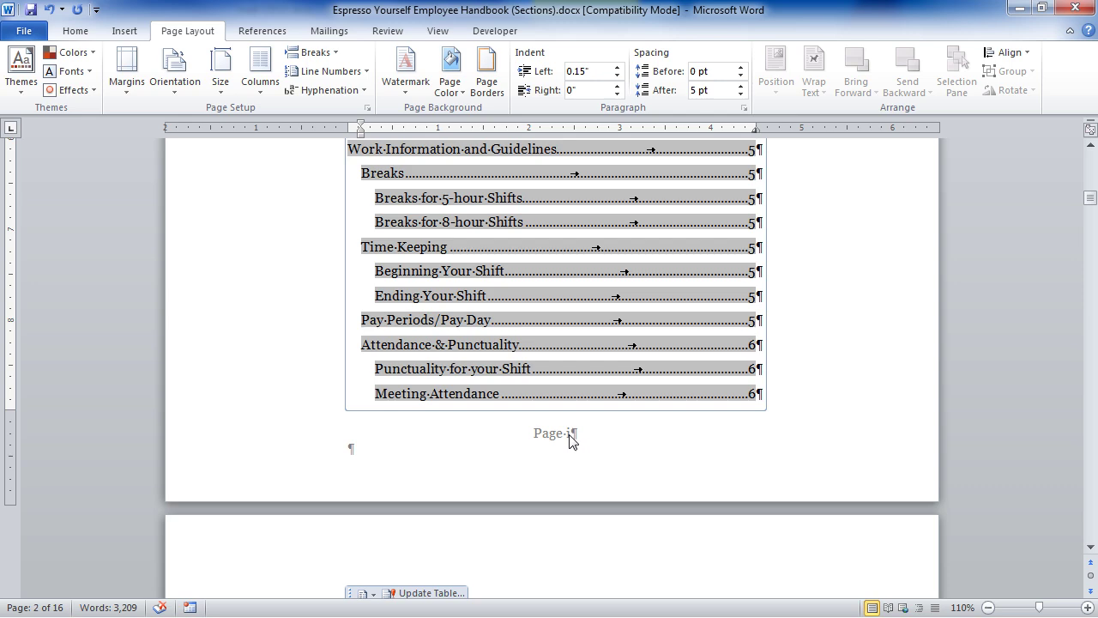
{"action": "scroll", "coordinate": [571, 437], "scroll_direction": "up", "scroll_amount": 7}
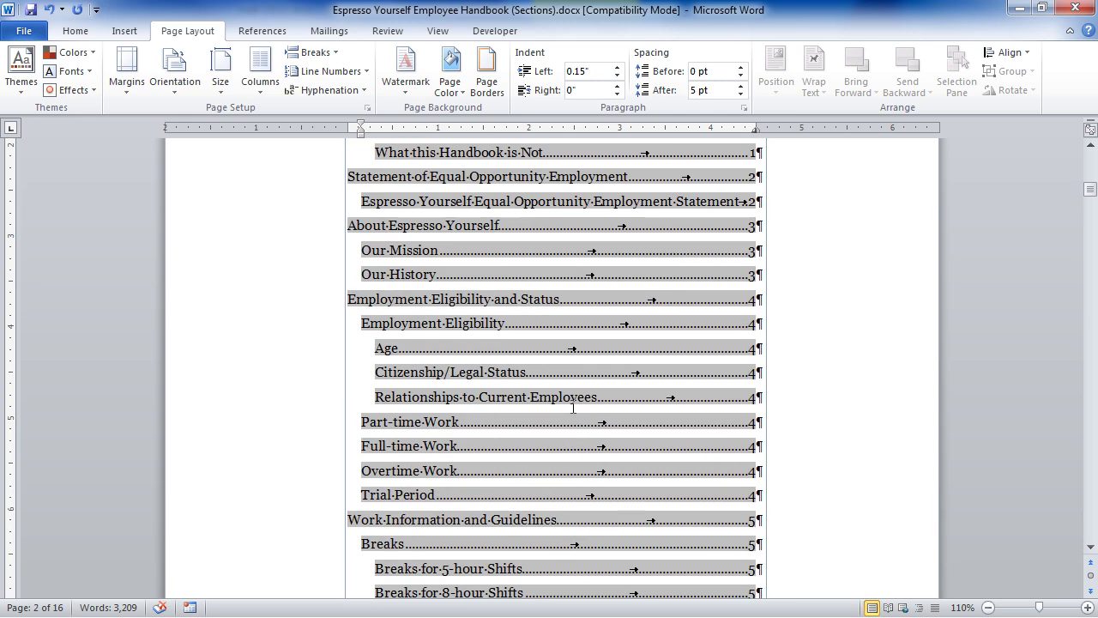
Step: Turn on Different First Page for the front page's section so its footer carries no page number
{"action": "scroll", "coordinate": [572, 410], "scroll_direction": "down", "scroll_amount": 14}
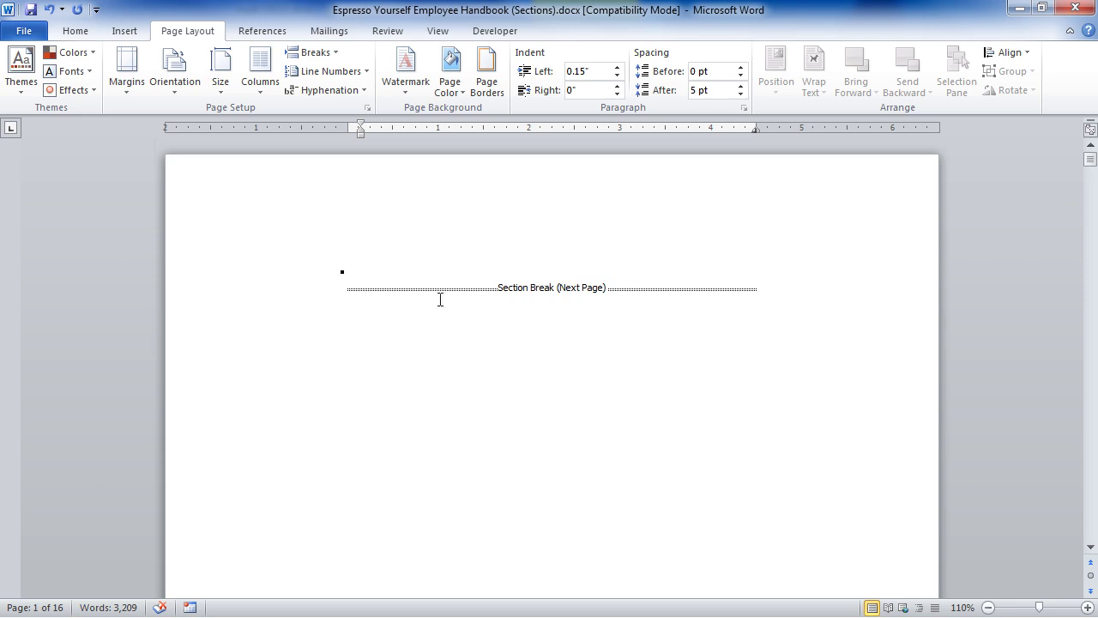
{"action": "left_click", "coordinate": [412, 285]}
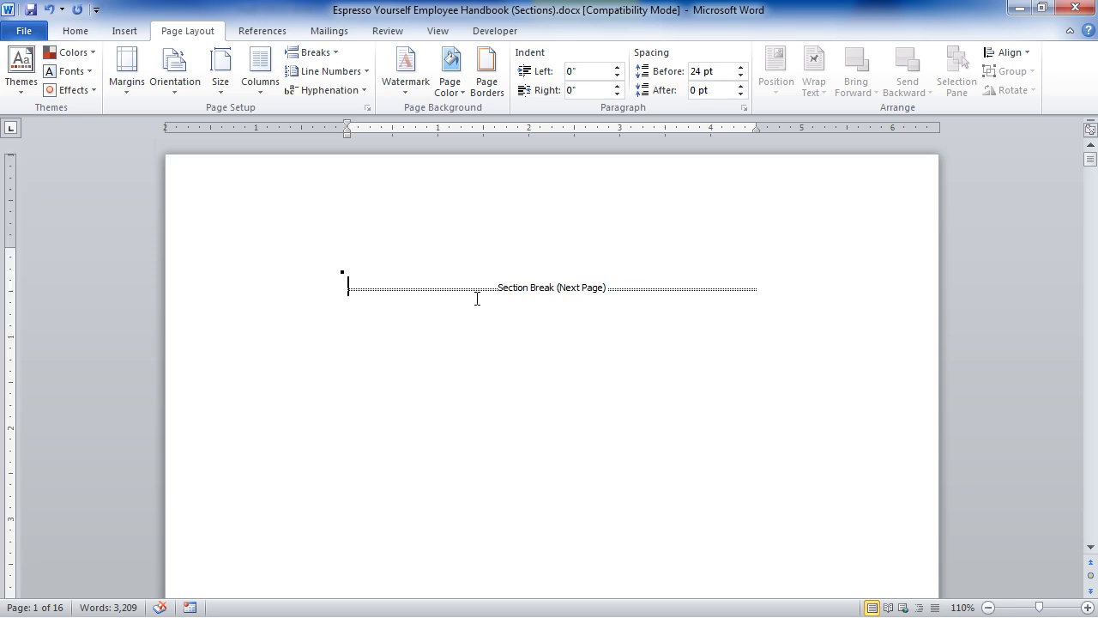
{"action": "double_click", "coordinate": [483, 228]}
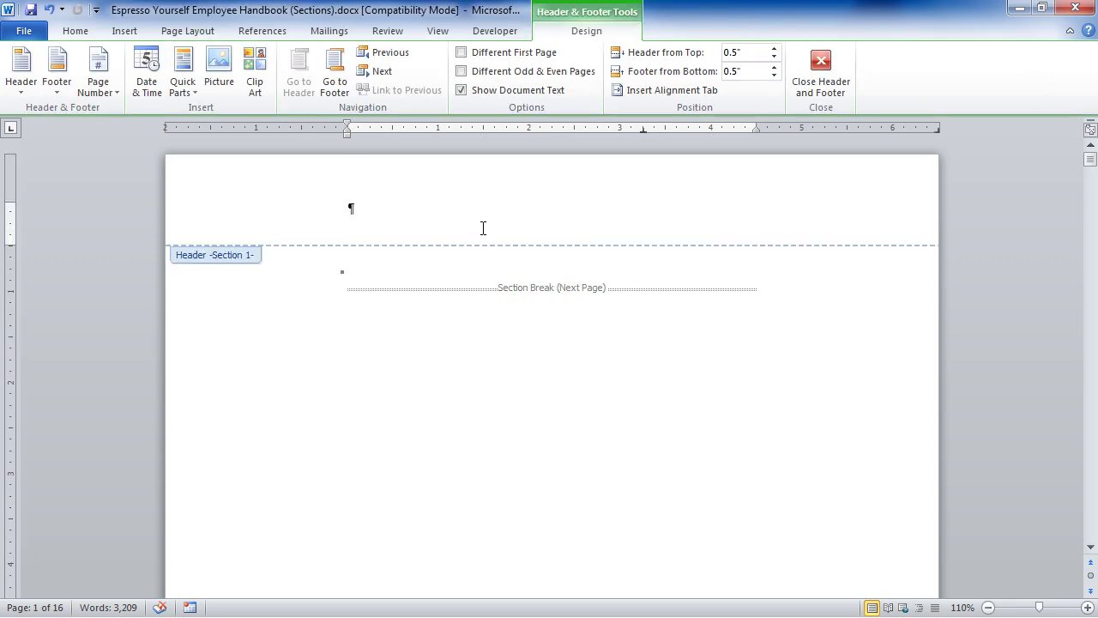
{"action": "left_click", "coordinate": [463, 54]}
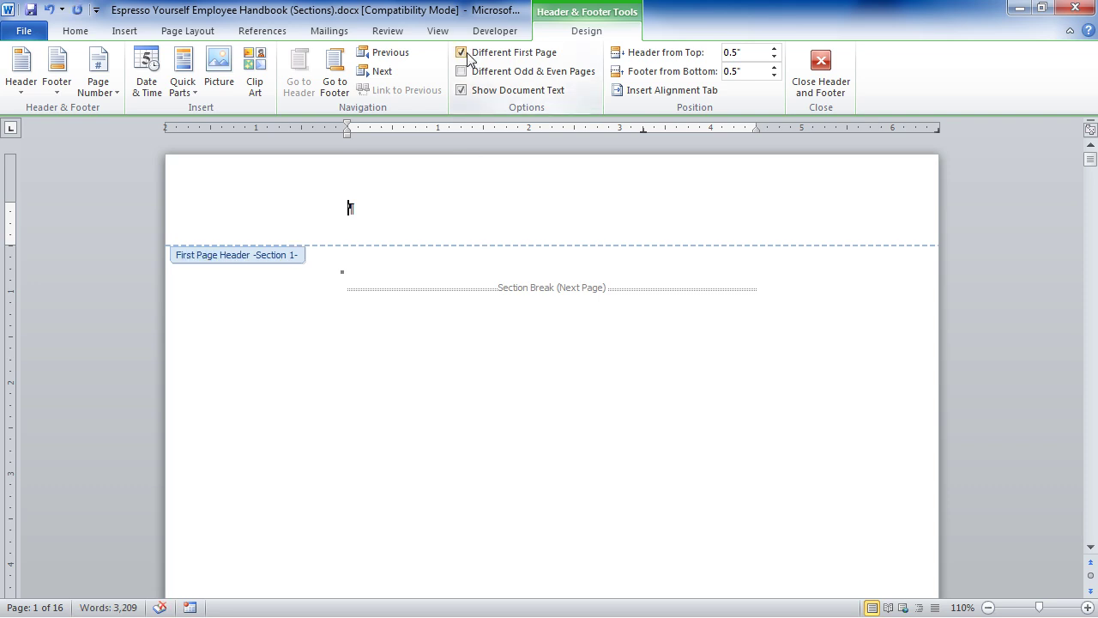
{"action": "scroll", "coordinate": [627, 361], "scroll_direction": "down", "scroll_amount": 10}
{"action": "scroll", "coordinate": [627, 364], "scroll_direction": "down", "scroll_amount": 2}
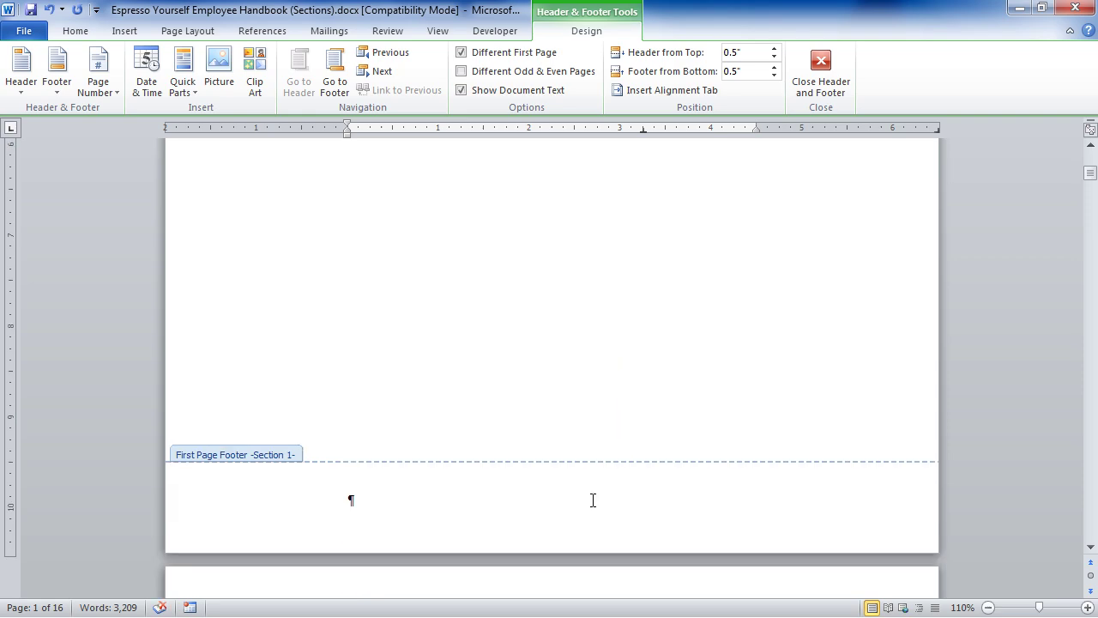
Step: Review the section 2 footers through the table of contents and continue to the introduction at the start of section 3
{"action": "scroll", "coordinate": [593, 500], "scroll_direction": "down", "scroll_amount": 18}
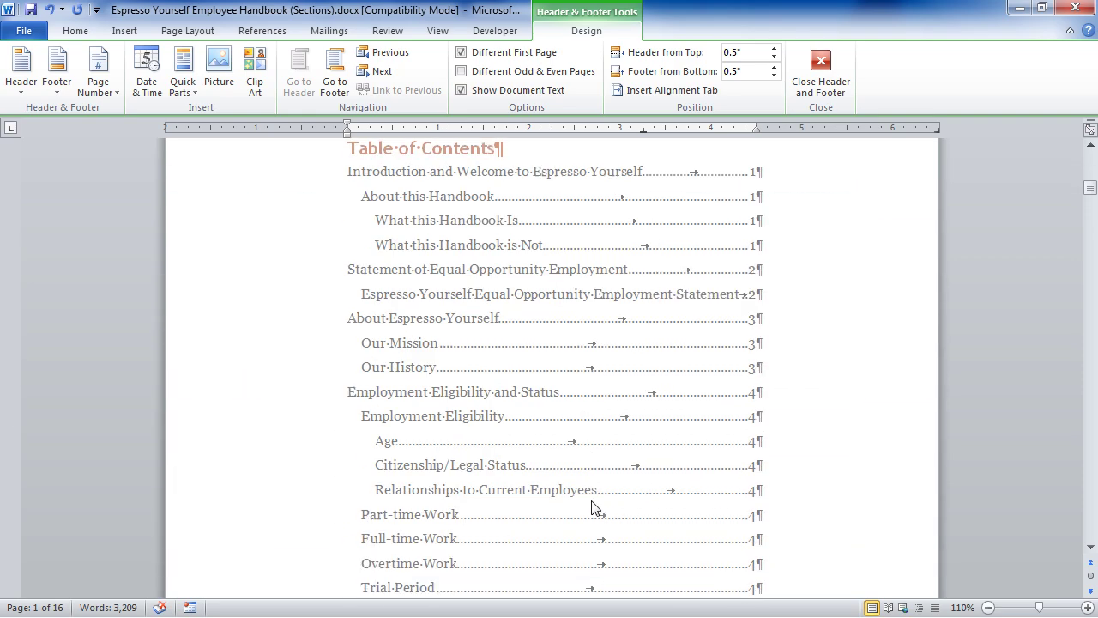
{"action": "scroll", "coordinate": [593, 509], "scroll_direction": "down", "scroll_amount": 5}
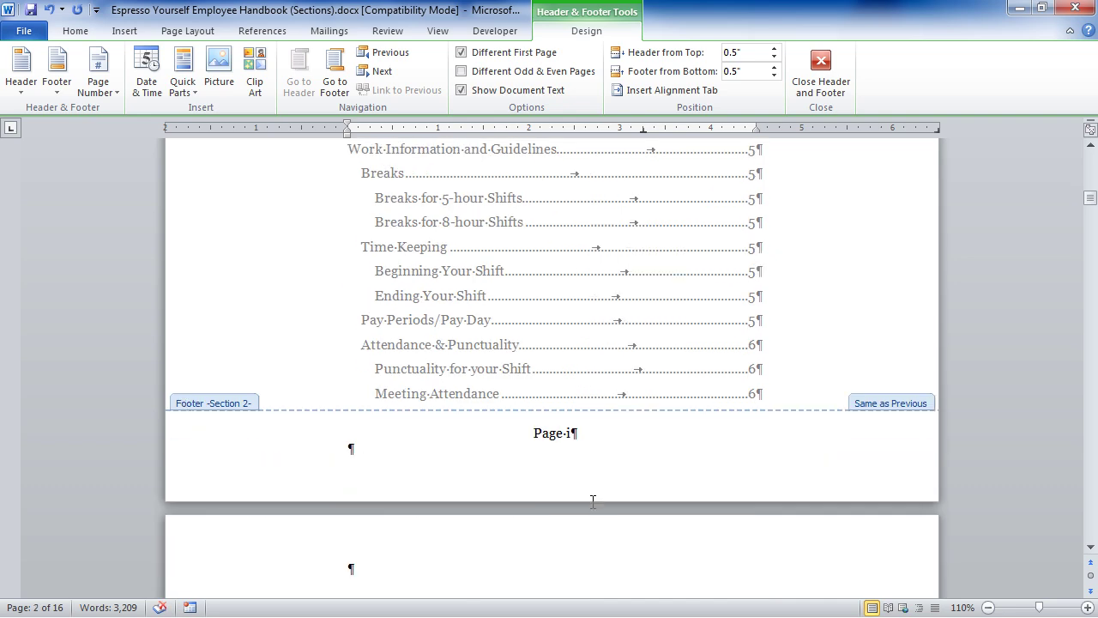
{"action": "scroll", "coordinate": [593, 502], "scroll_direction": "down", "scroll_amount": 18}
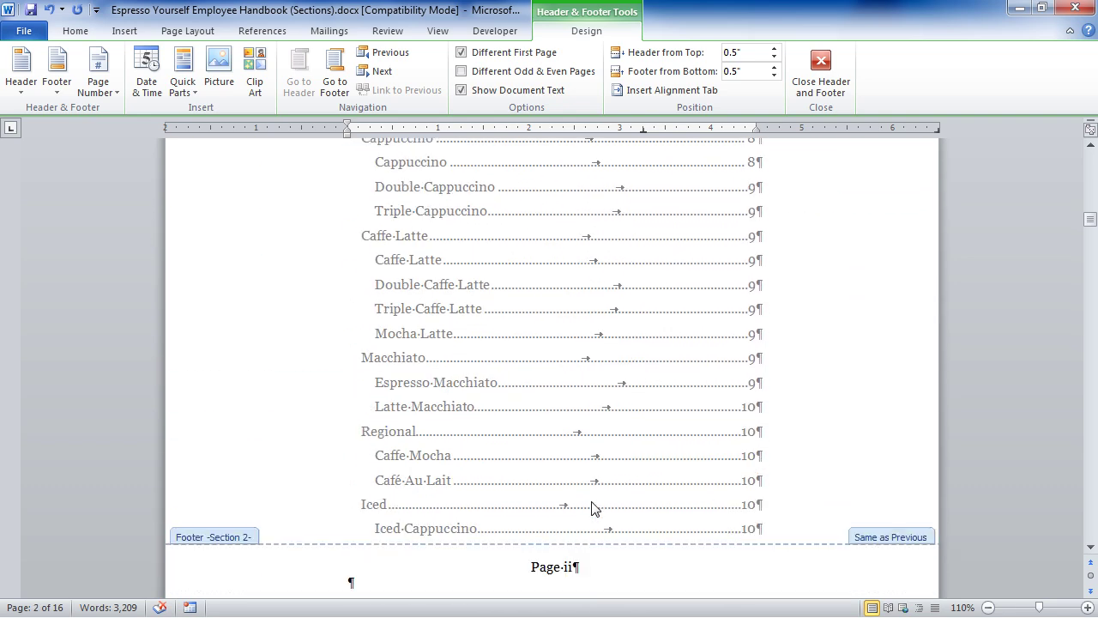
{"action": "scroll", "coordinate": [591, 508], "scroll_direction": "down", "scroll_amount": 20}
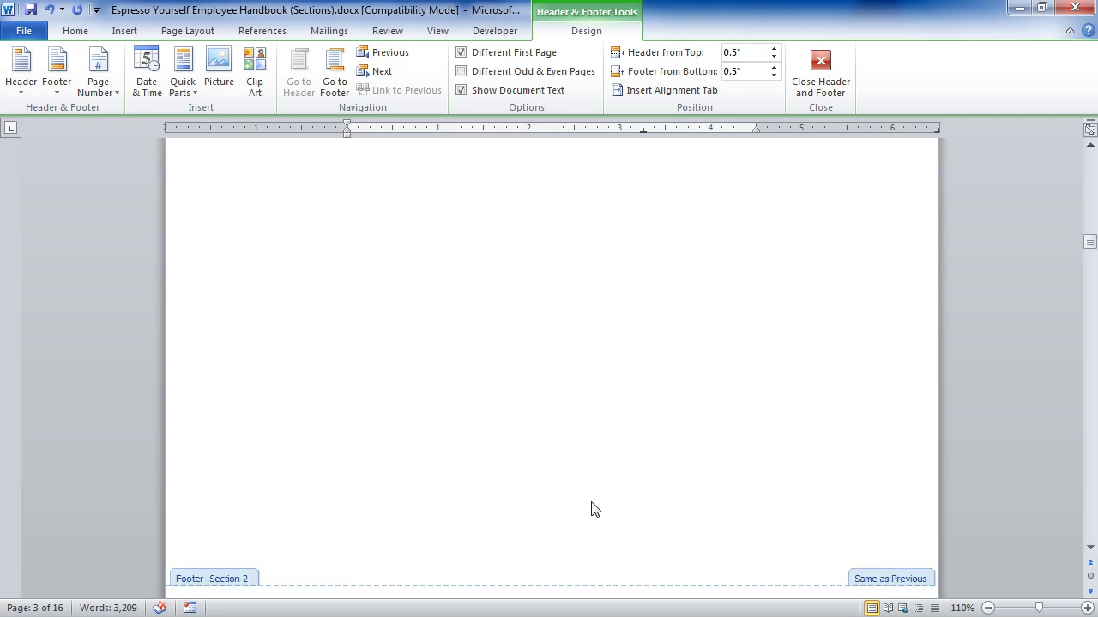
{"action": "scroll", "coordinate": [591, 508], "scroll_direction": "down", "scroll_amount": 6}
{"action": "scroll", "coordinate": [592, 508], "scroll_direction": "down", "scroll_amount": 6}
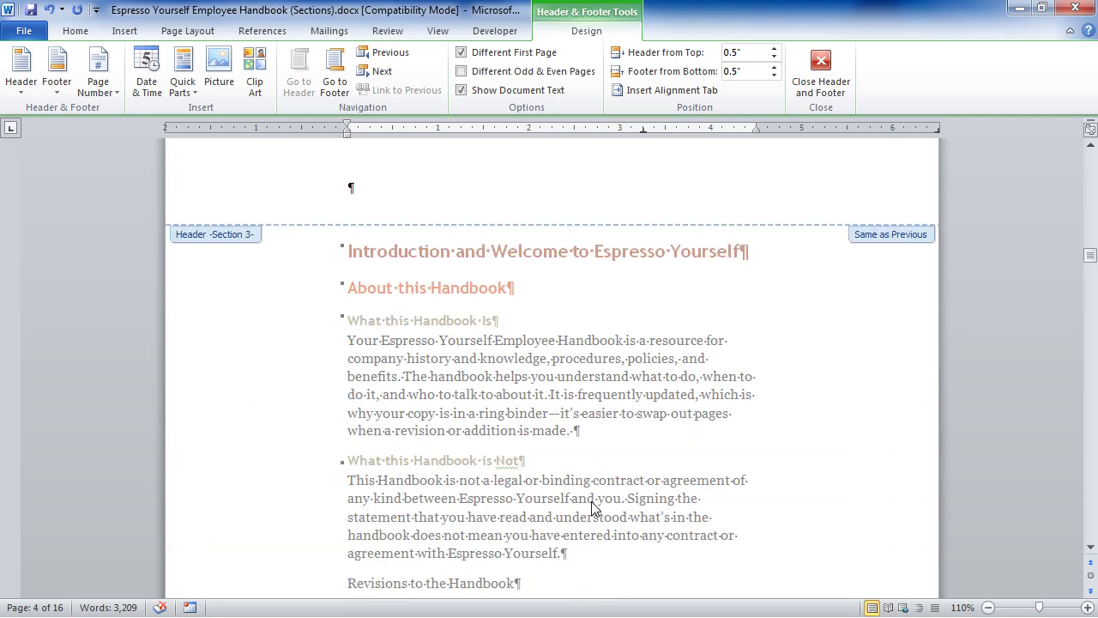
Step: Check the page number in the footer of section 3's first page, and return to the body text
{"action": "scroll", "coordinate": [592, 506], "scroll_direction": "down", "scroll_amount": 13}
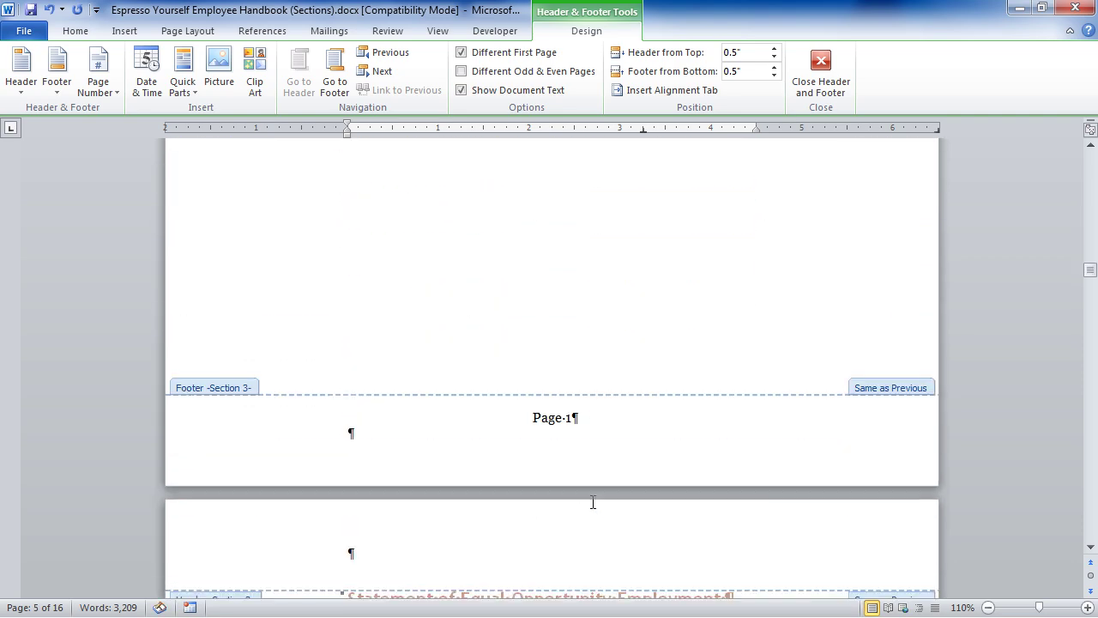
{"action": "scroll", "coordinate": [592, 502], "scroll_direction": "down", "scroll_amount": 3}
{"action": "left_click", "coordinate": [553, 408]}
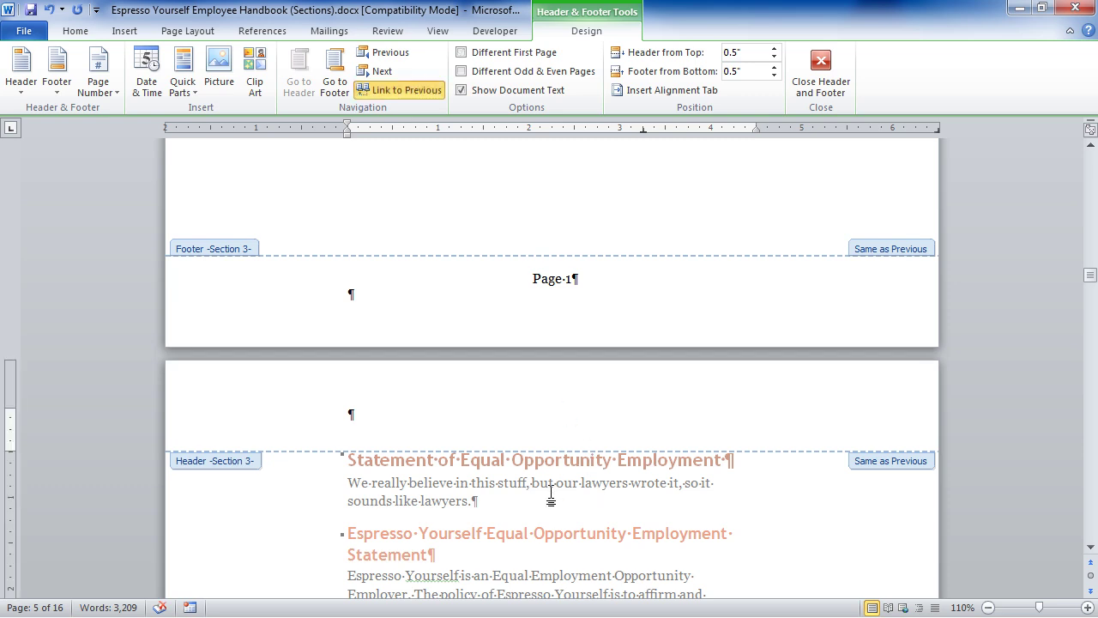
{"action": "double_click", "coordinate": [550, 496]}
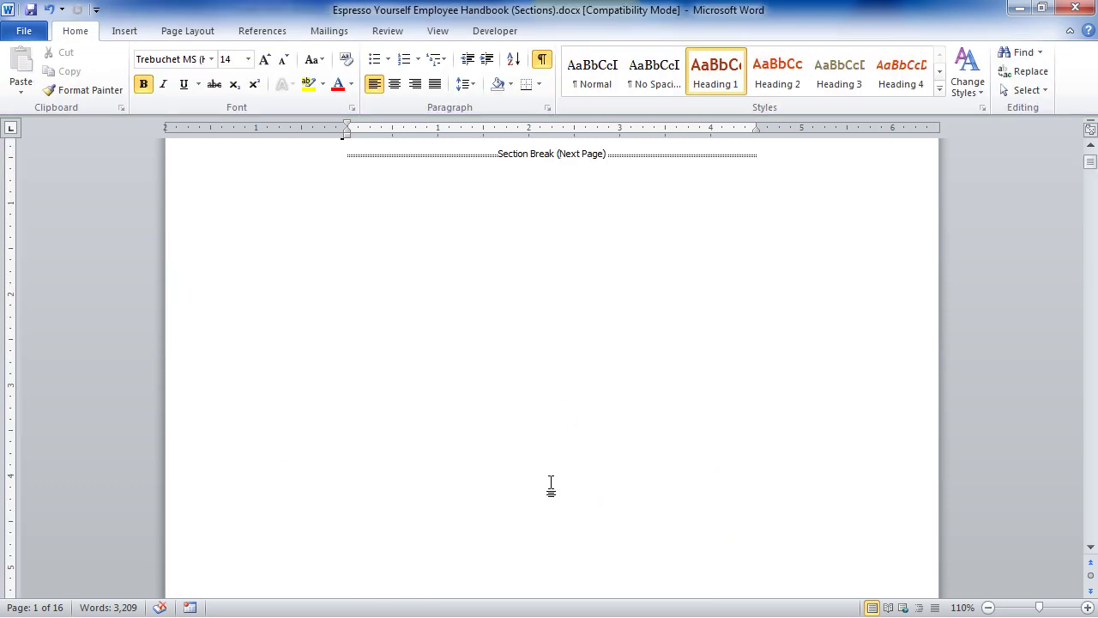
Step: Unlink the section 4 footer on the handbook's last page from the previous section
{"action": "key", "text": "ctrl+End"}
{"action": "scroll", "coordinate": [568, 450], "scroll_direction": "down", "scroll_amount": 5}
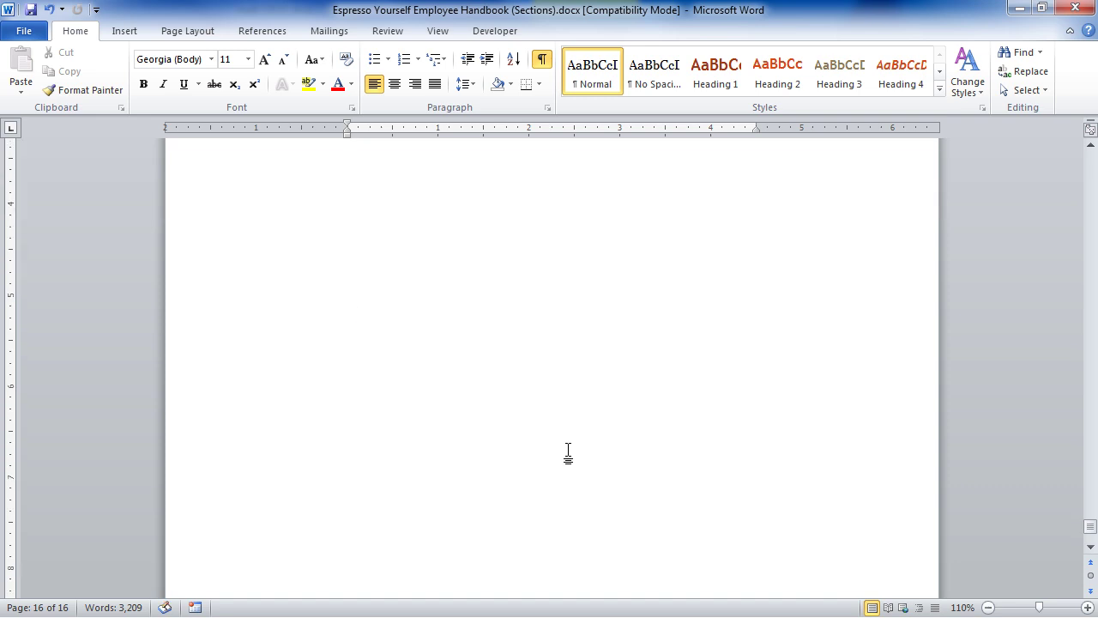
{"action": "scroll", "coordinate": [568, 451], "scroll_direction": "down", "scroll_amount": 4}
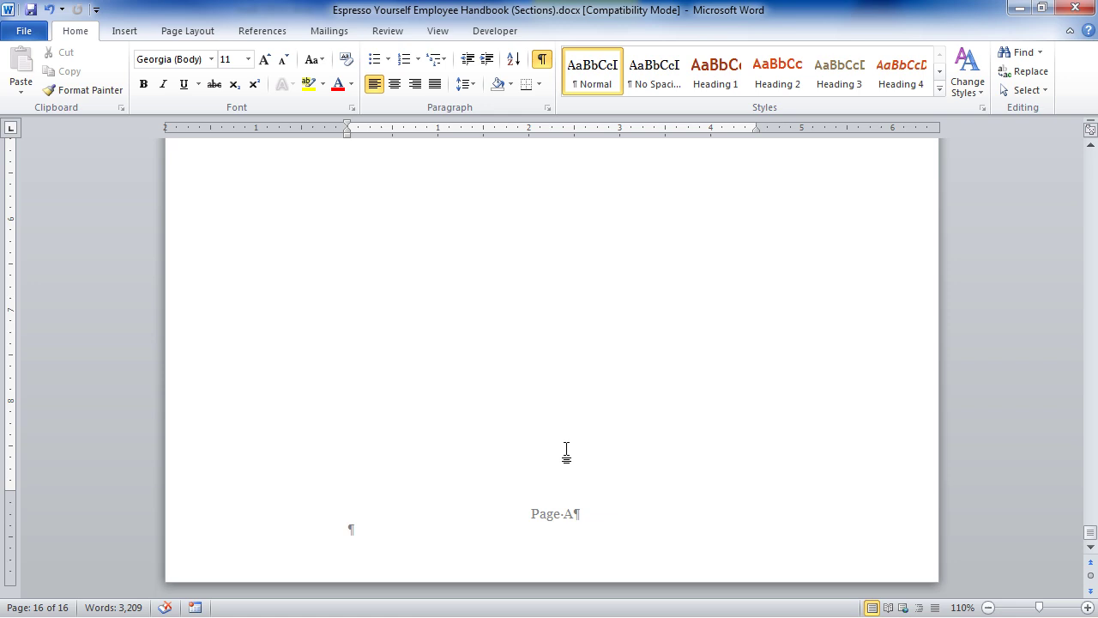
{"action": "double_click", "coordinate": [568, 514]}
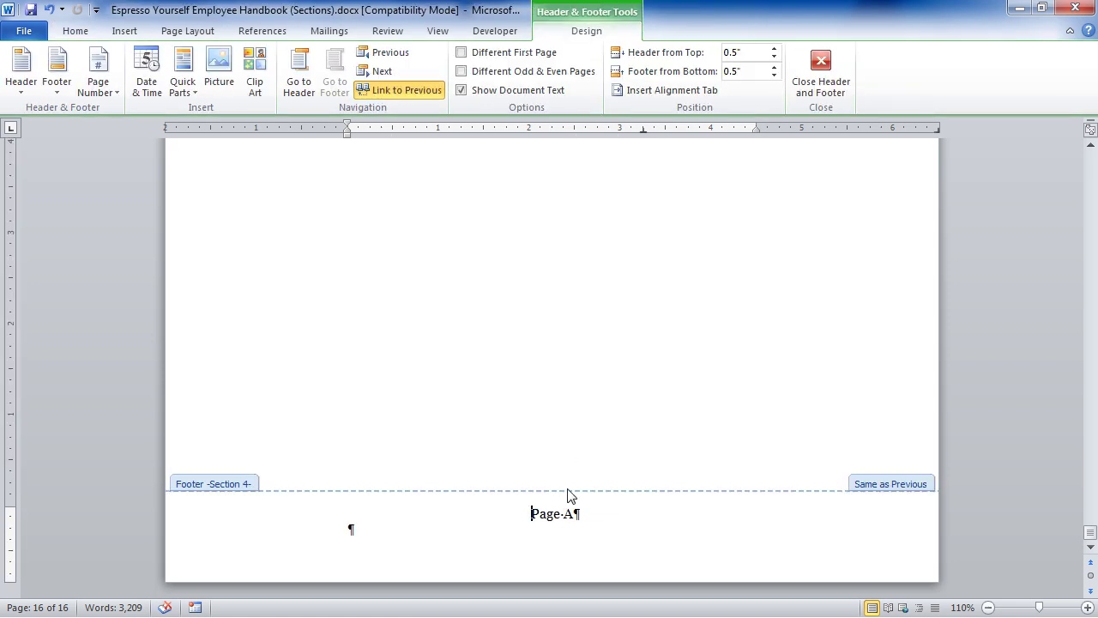
{"action": "left_click", "coordinate": [397, 98]}
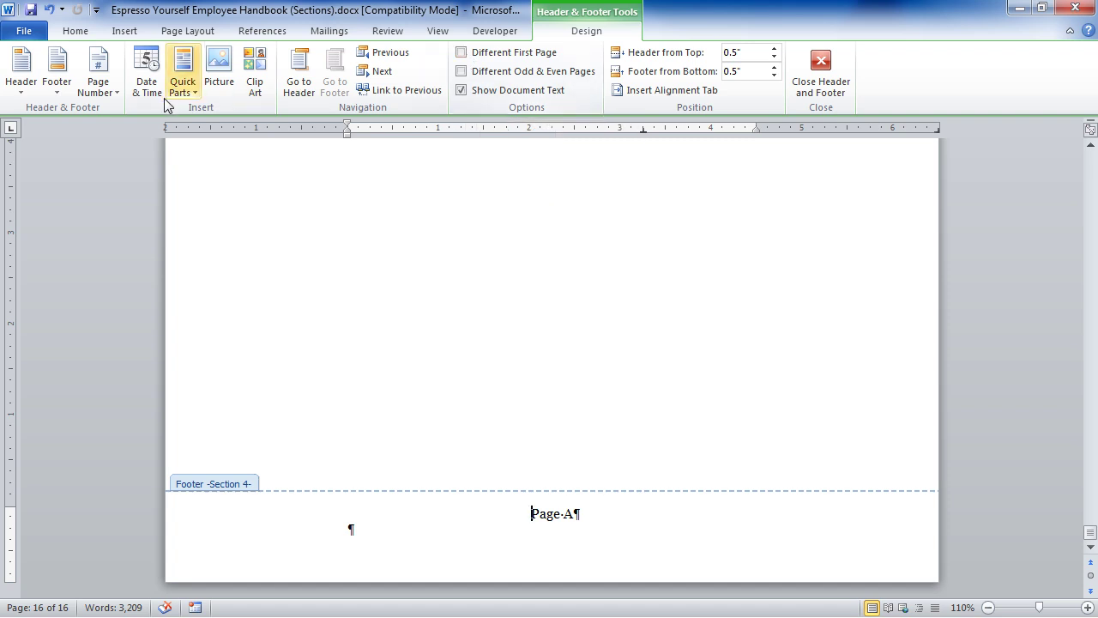
Step: Inspect the page number format settings for section 4 without changing them, and leave footer editing
{"action": "left_click", "coordinate": [101, 94]}
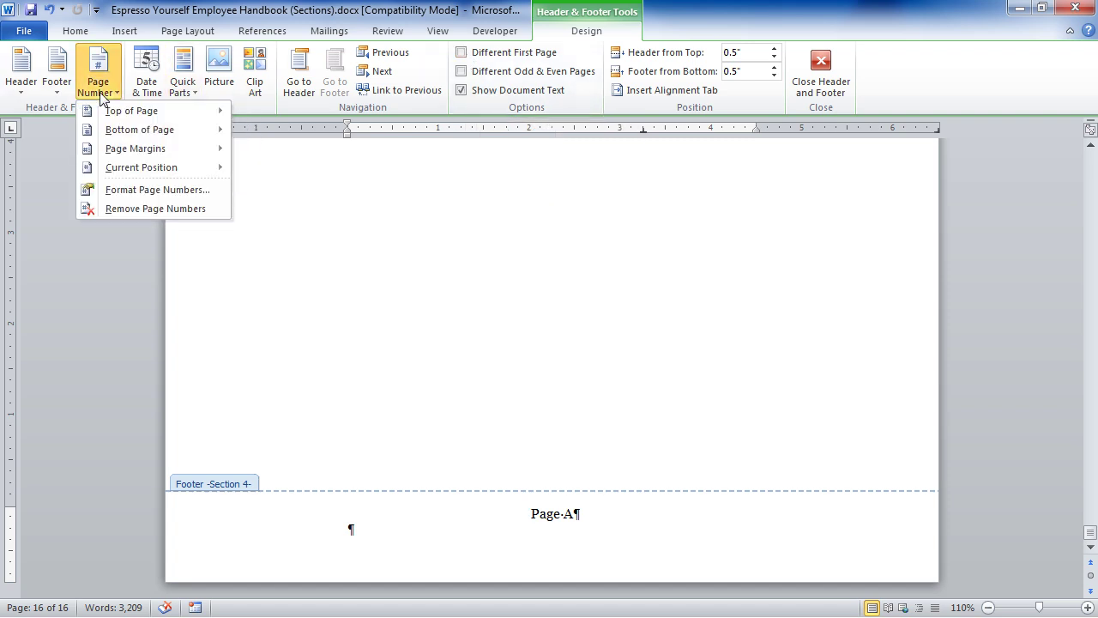
{"action": "left_click", "coordinate": [141, 190]}
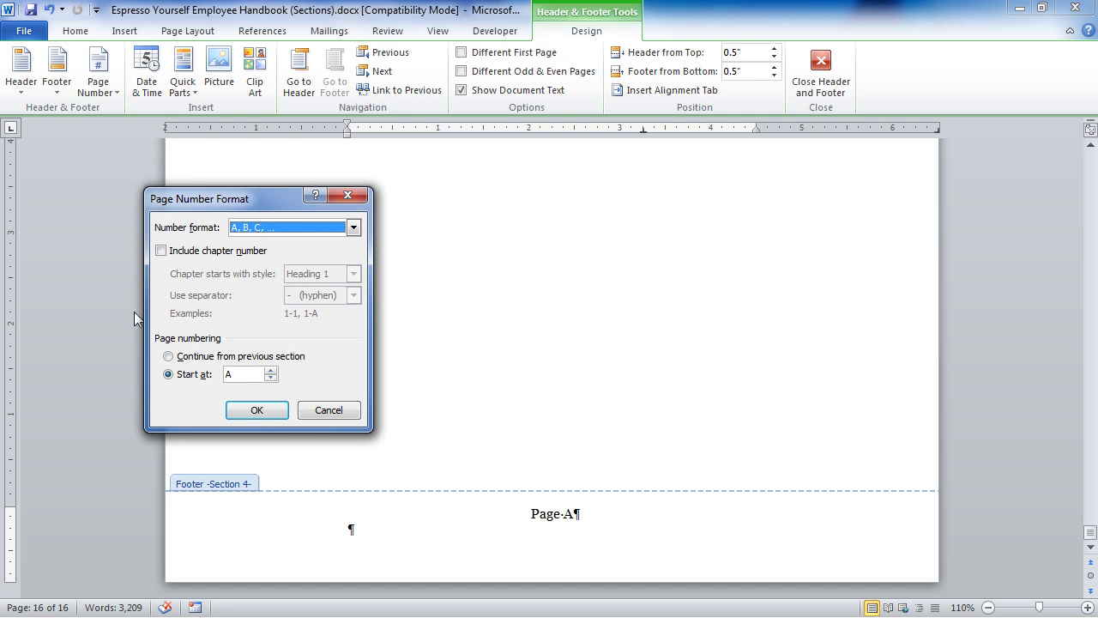
{"action": "left_click", "coordinate": [354, 413]}
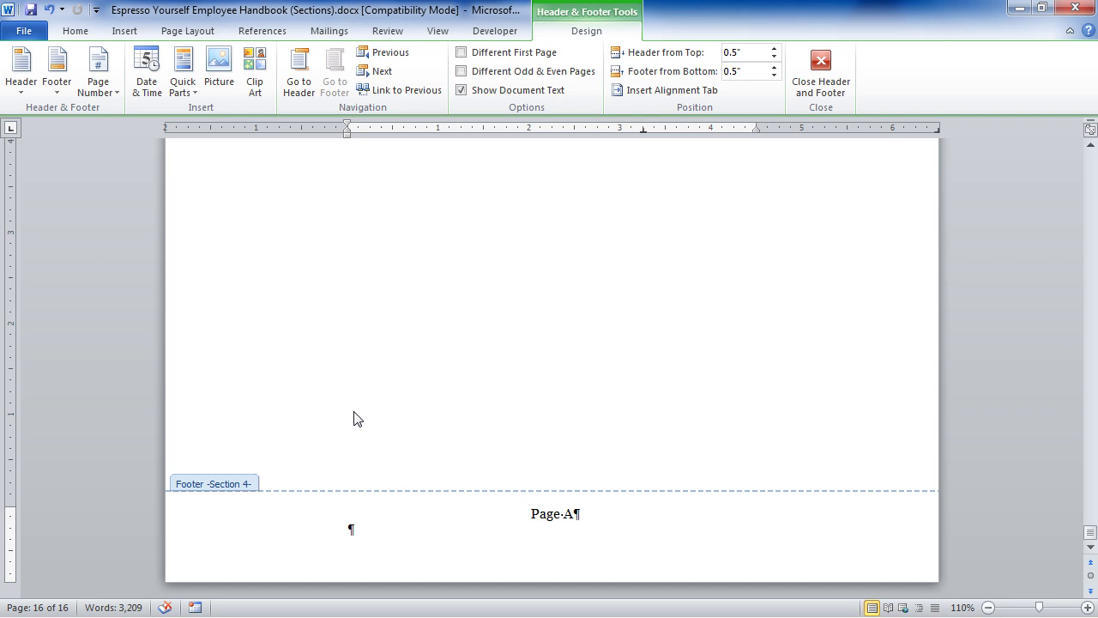
{"action": "double_click", "coordinate": [408, 383]}
Step: Update the entire table of contents, including its headings and page numbers, and look through its entries
{"action": "key", "text": "ctrl+Home"}
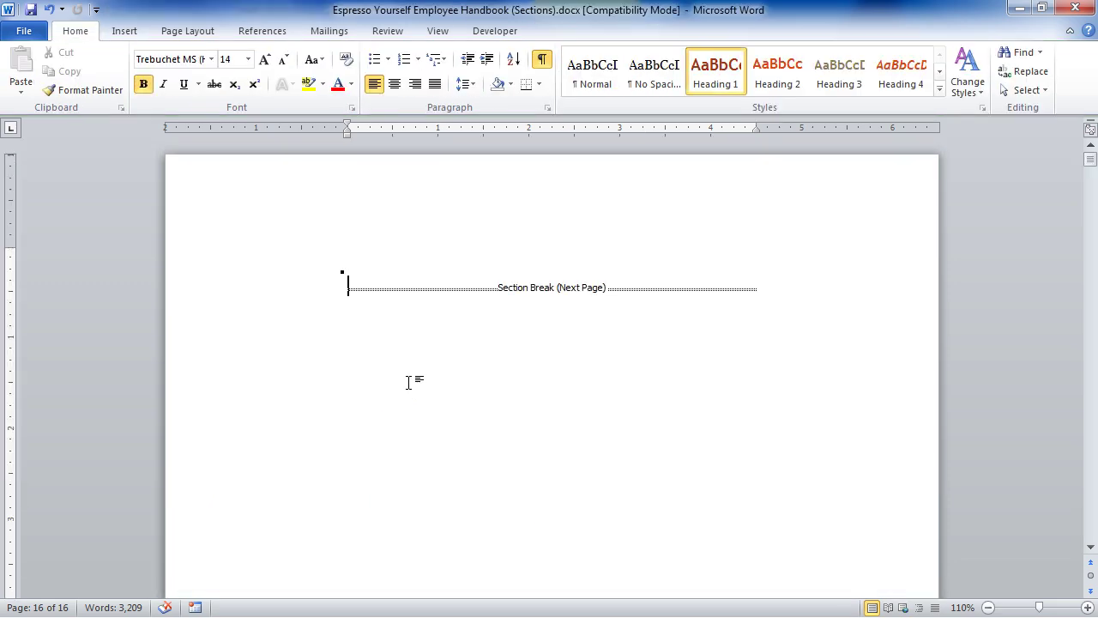
{"action": "scroll", "coordinate": [490, 393], "scroll_direction": "down", "scroll_amount": 3}
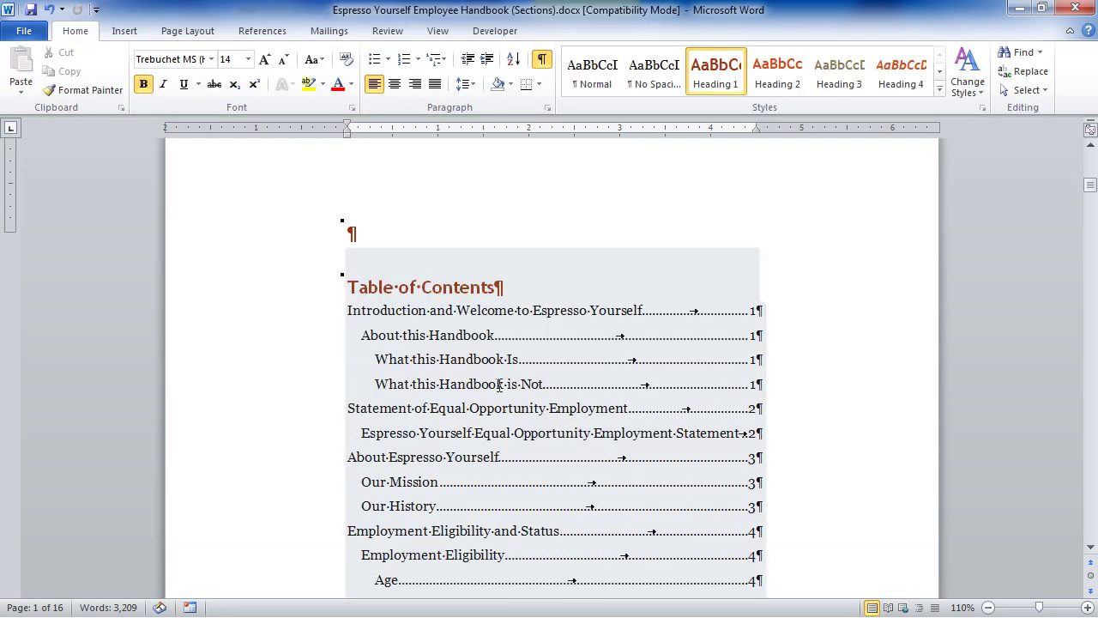
{"action": "left_click", "coordinate": [550, 360]}
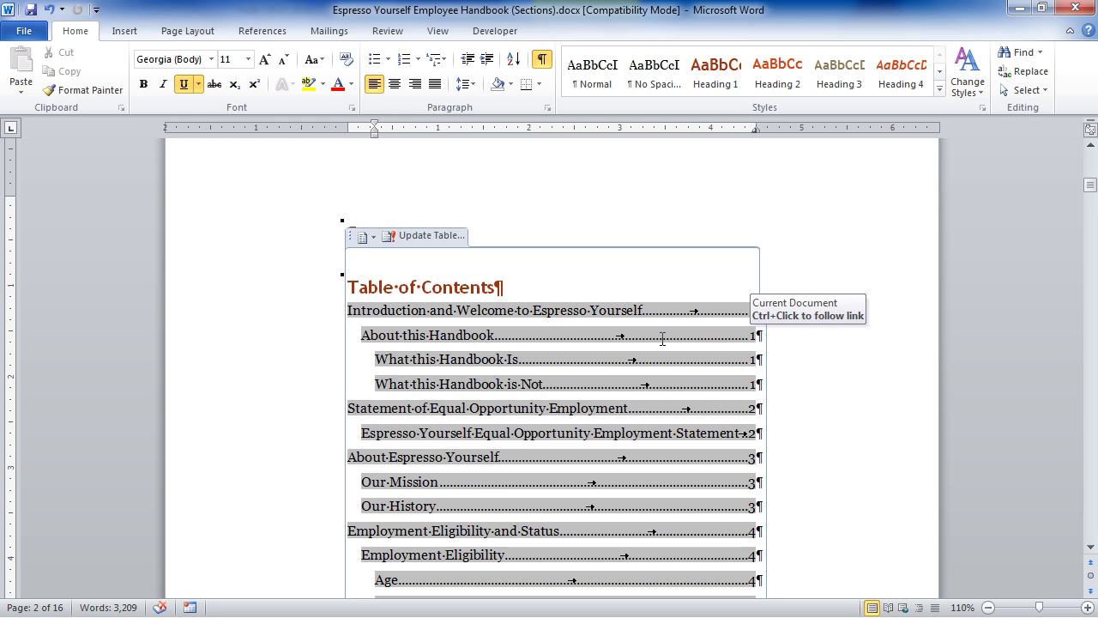
{"action": "scroll", "coordinate": [662, 339], "scroll_direction": "down", "scroll_amount": 6}
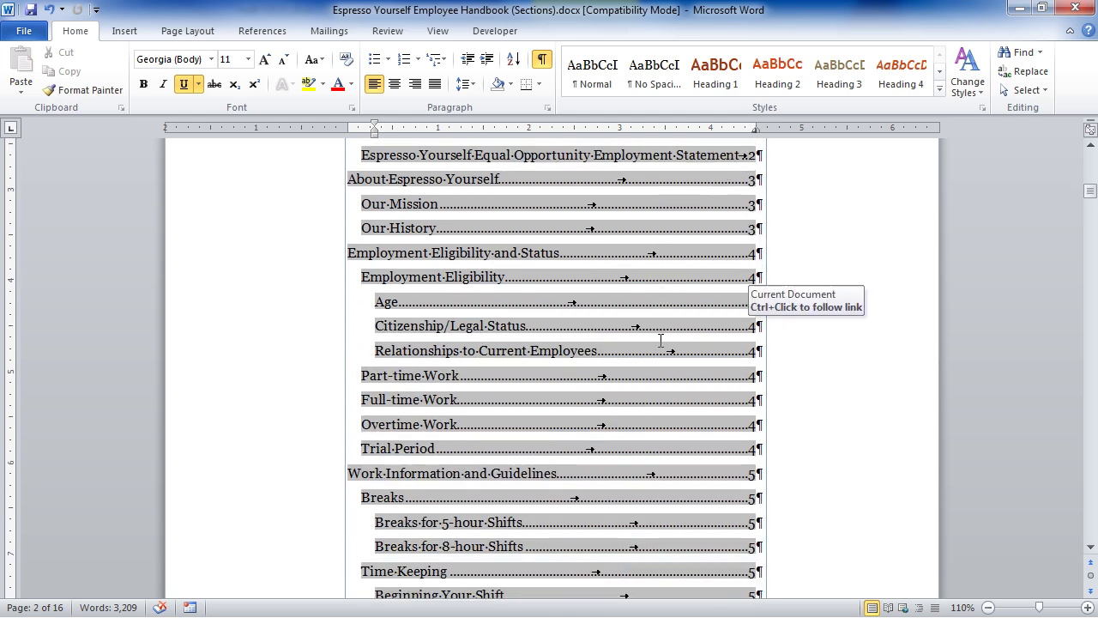
{"action": "scroll", "coordinate": [662, 342], "scroll_direction": "up", "scroll_amount": 4}
{"action": "scroll", "coordinate": [663, 343], "scroll_direction": "up", "scroll_amount": 5}
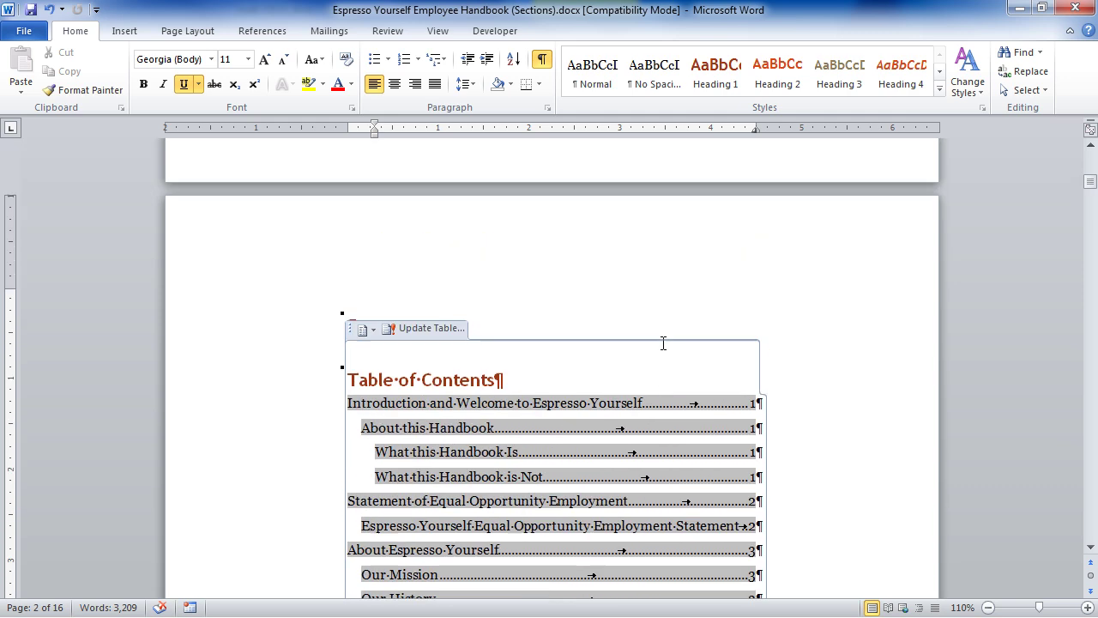
{"action": "left_click", "coordinate": [409, 330]}
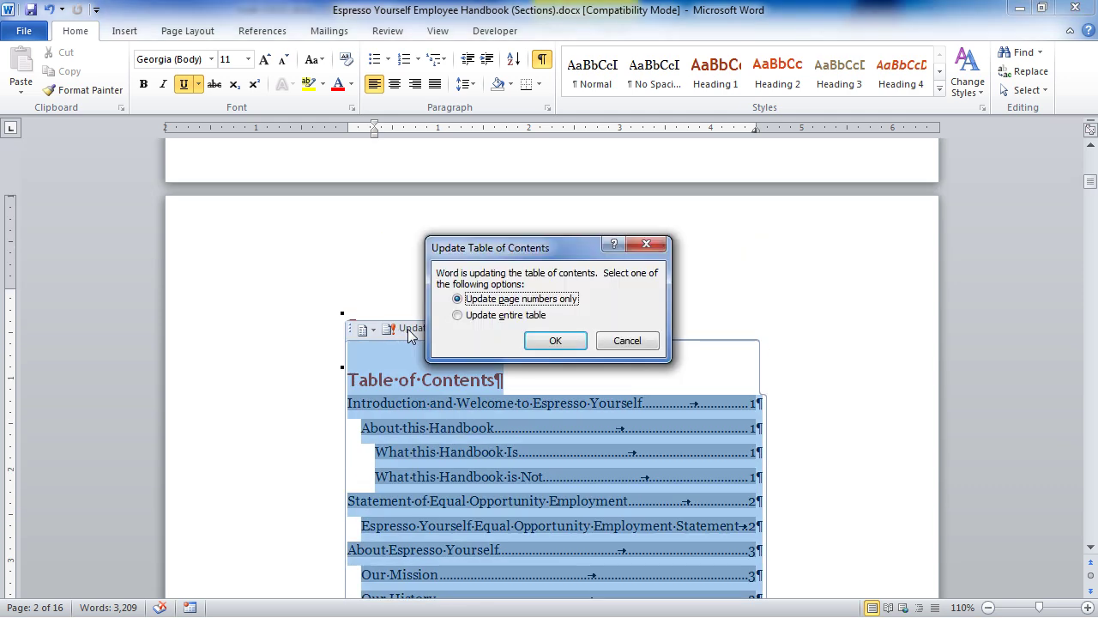
{"action": "left_click", "coordinate": [458, 316]}
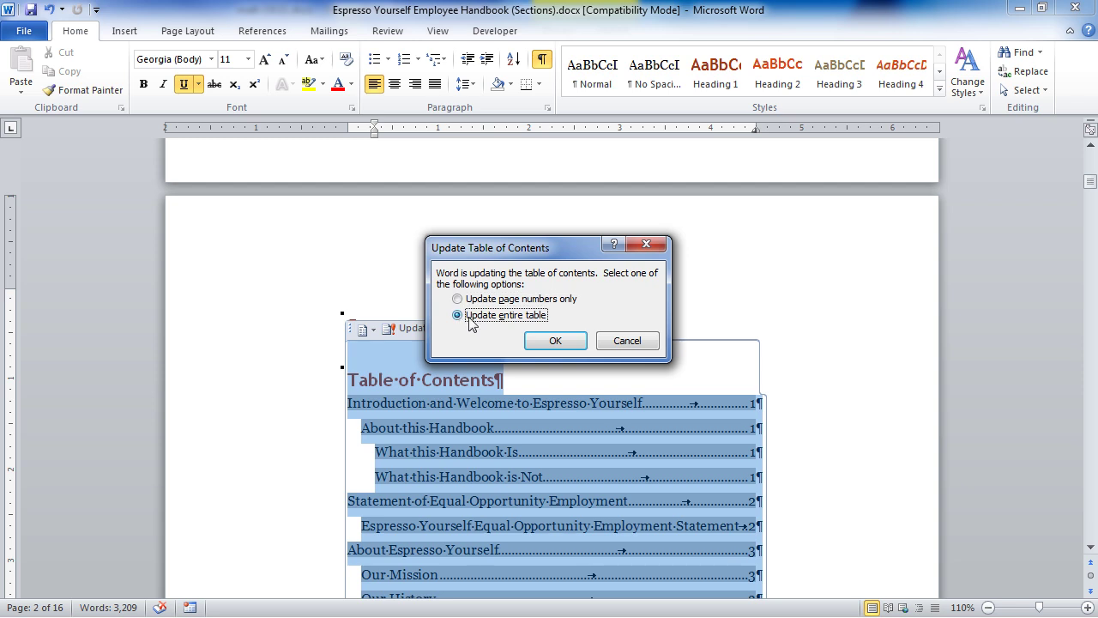
{"action": "left_click", "coordinate": [562, 345]}
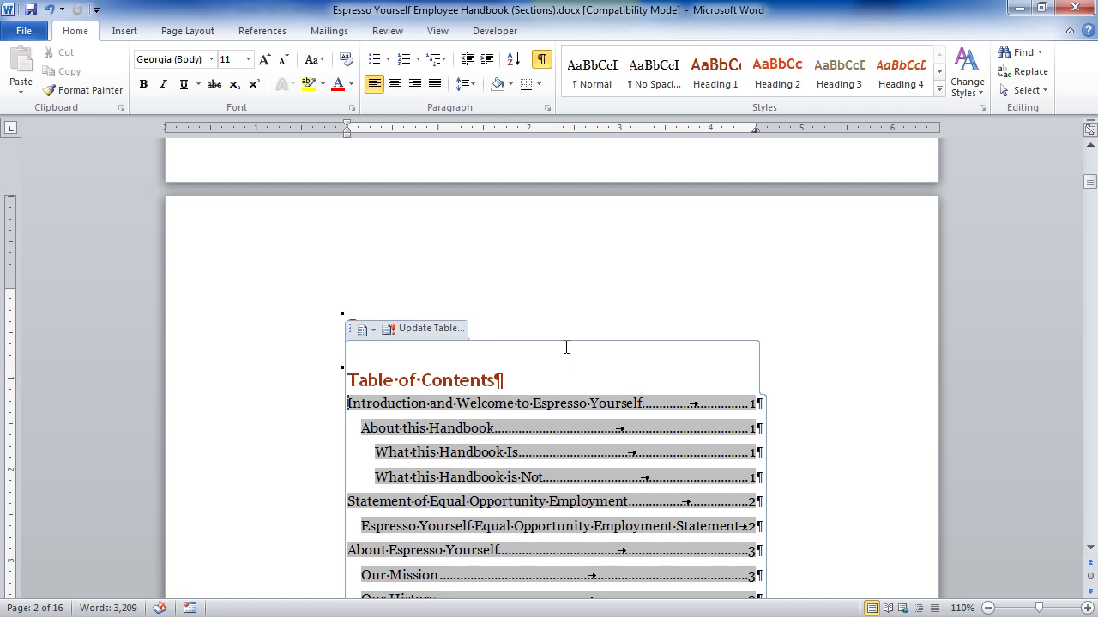
{"action": "scroll", "coordinate": [566, 347], "scroll_direction": "down", "scroll_amount": 12}
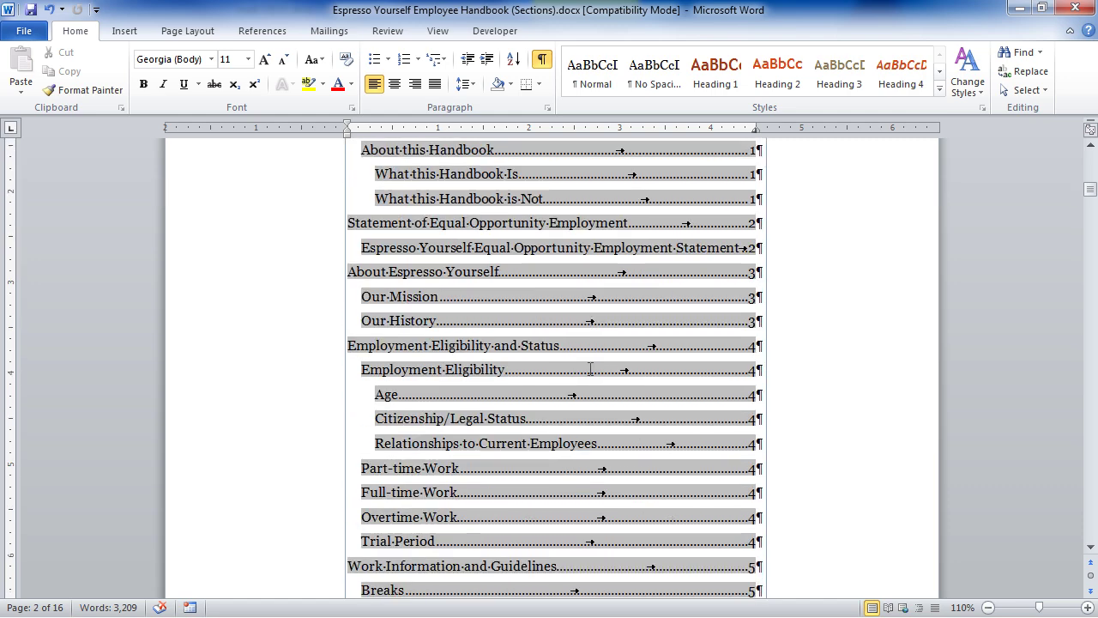